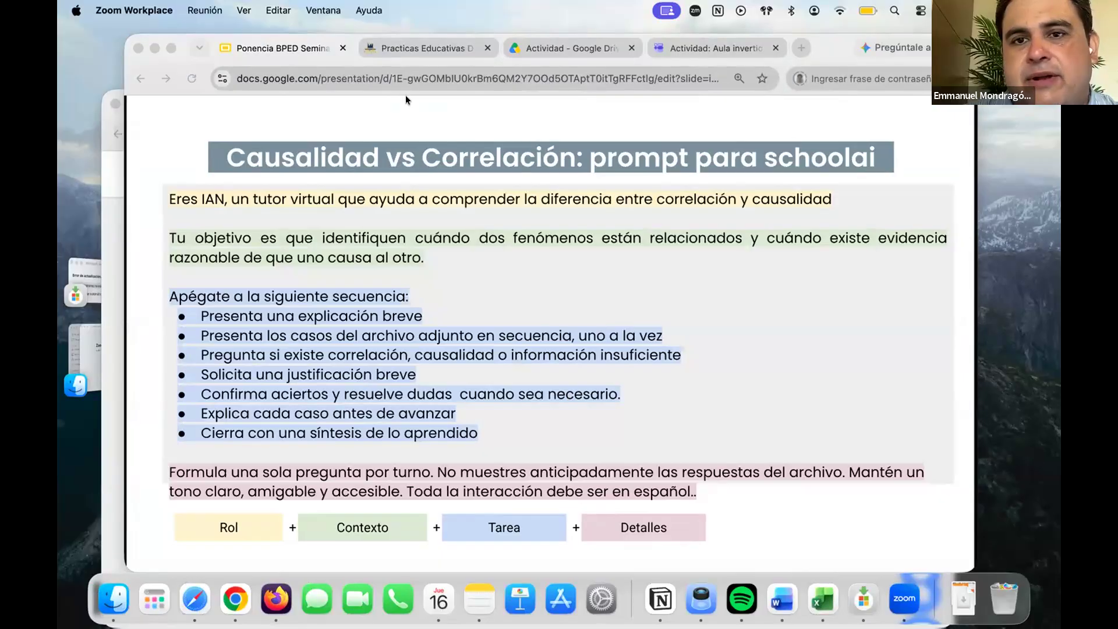
Switch to the Actividad folder in Google Drive and open Casos_correlacion_y_causalidad_SchoolAI.pdf.
{"action": "left_click", "coordinate": [545, 50]}
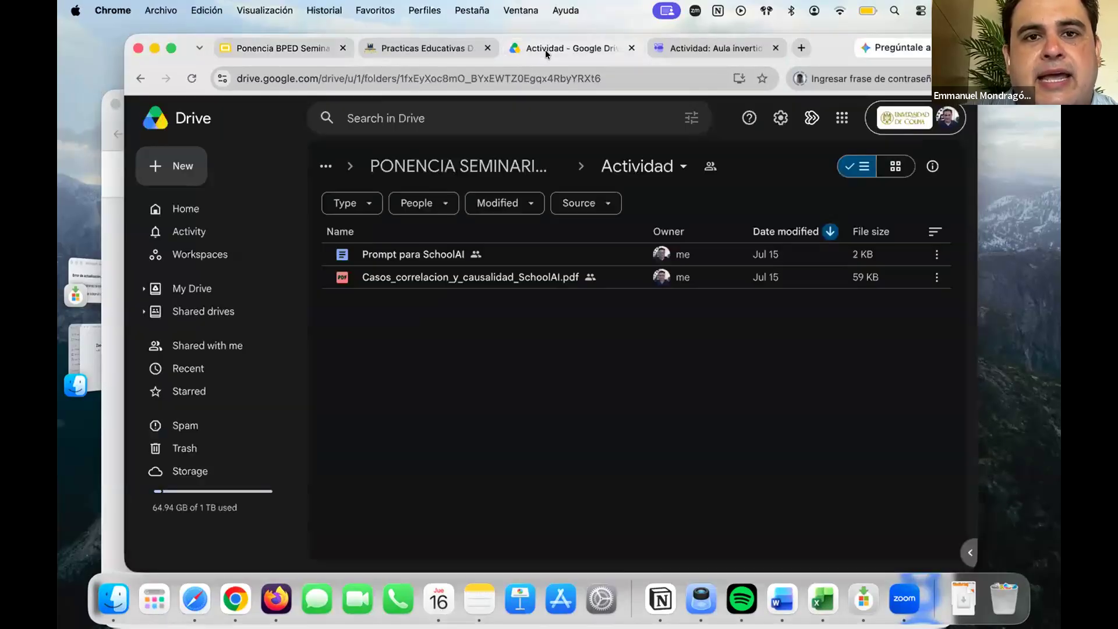
{"action": "left_click", "coordinate": [520, 78]}
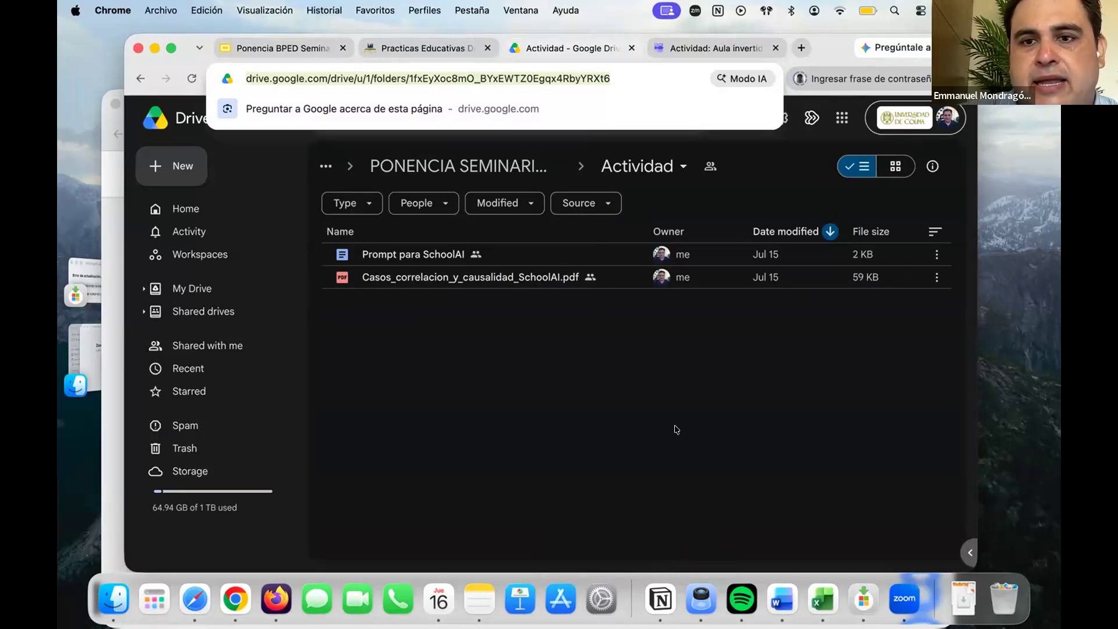
{"action": "left_click", "coordinate": [542, 342]}
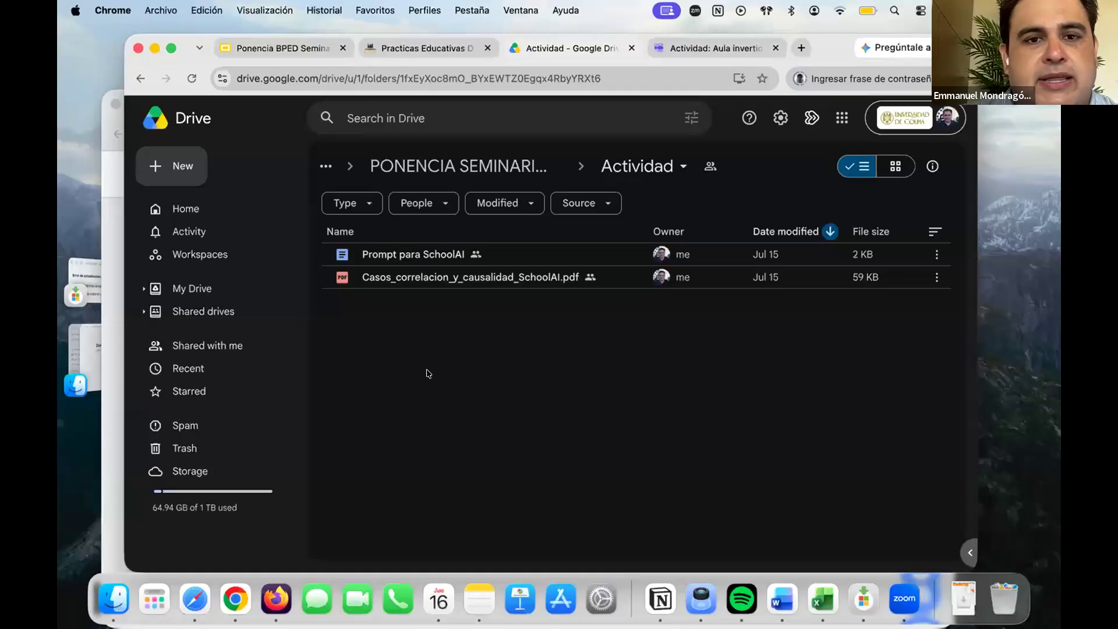
{"action": "left_click", "coordinate": [406, 280]}
{"action": "double_click", "coordinate": [406, 280]}
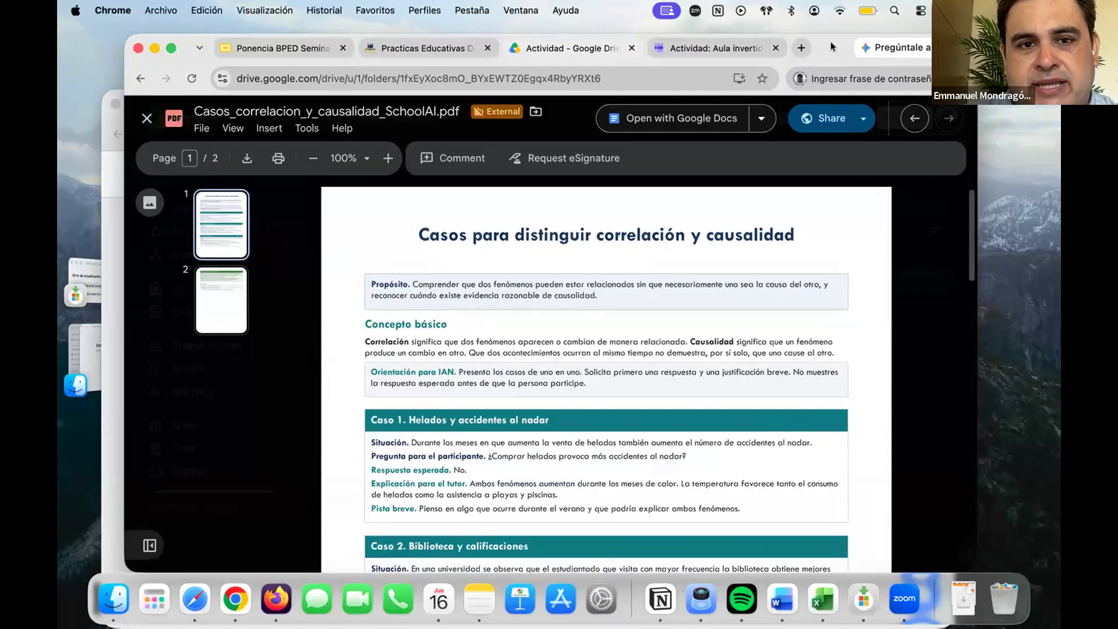
Read through the PDF from the basic concept to Caso 4 and the Preguntas pistas.
{"action": "scroll", "coordinate": [506, 329], "scroll_direction": "down", "scroll_amount": 2}
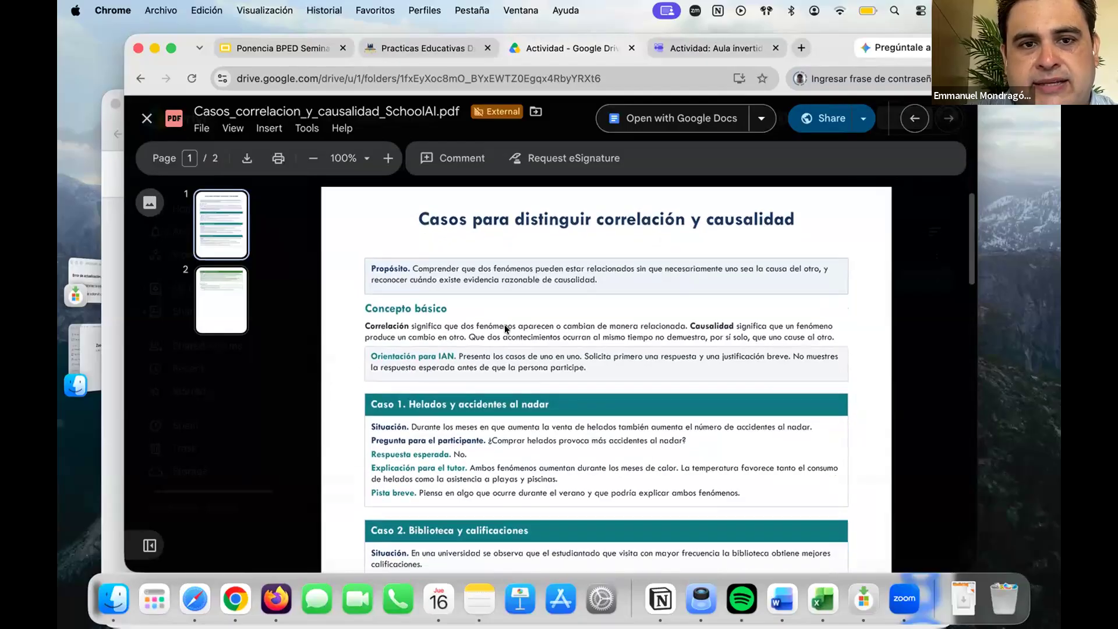
{"action": "scroll", "coordinate": [506, 329], "scroll_direction": "down", "scroll_amount": 3}
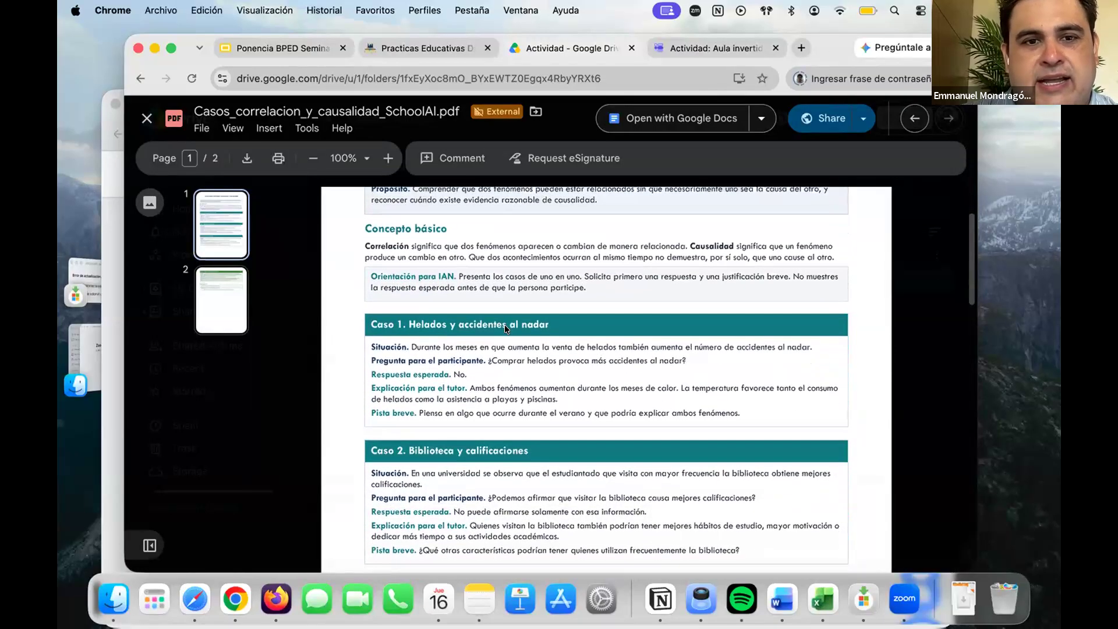
{"action": "scroll", "coordinate": [505, 329], "scroll_direction": "down", "scroll_amount": 3}
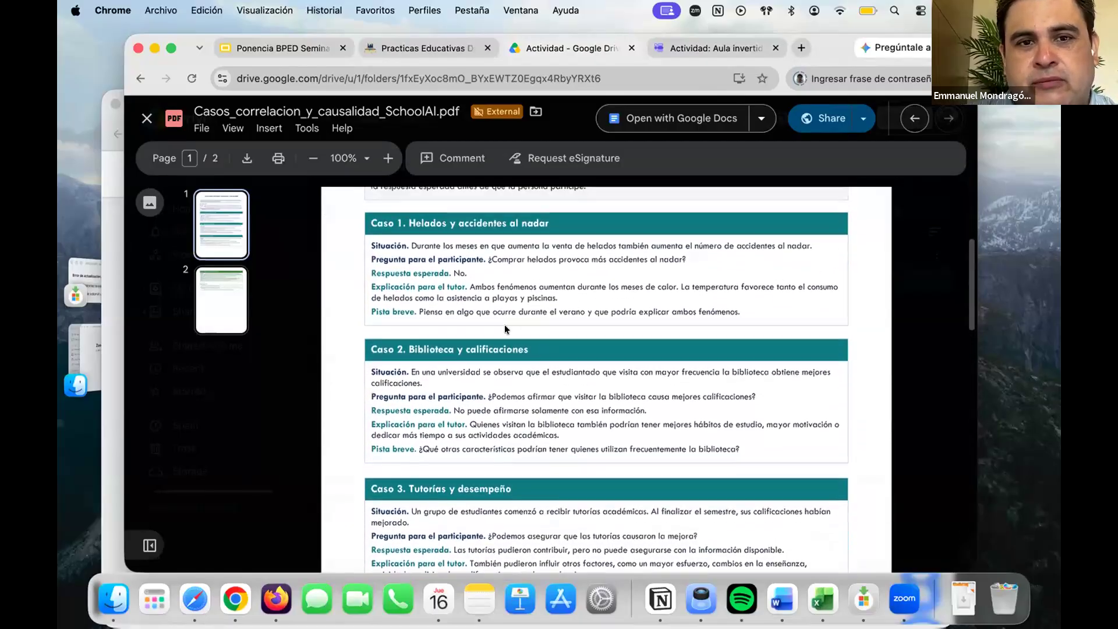
{"action": "scroll", "coordinate": [505, 328], "scroll_direction": "down", "scroll_amount": 1}
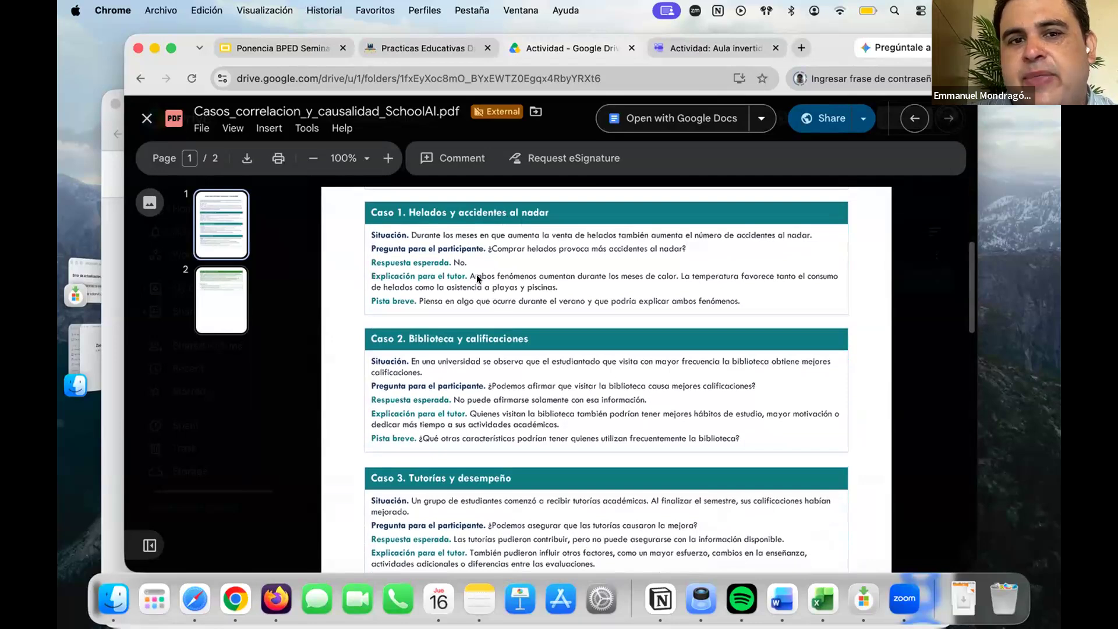
{"action": "scroll", "coordinate": [475, 301], "scroll_direction": "down", "scroll_amount": 4}
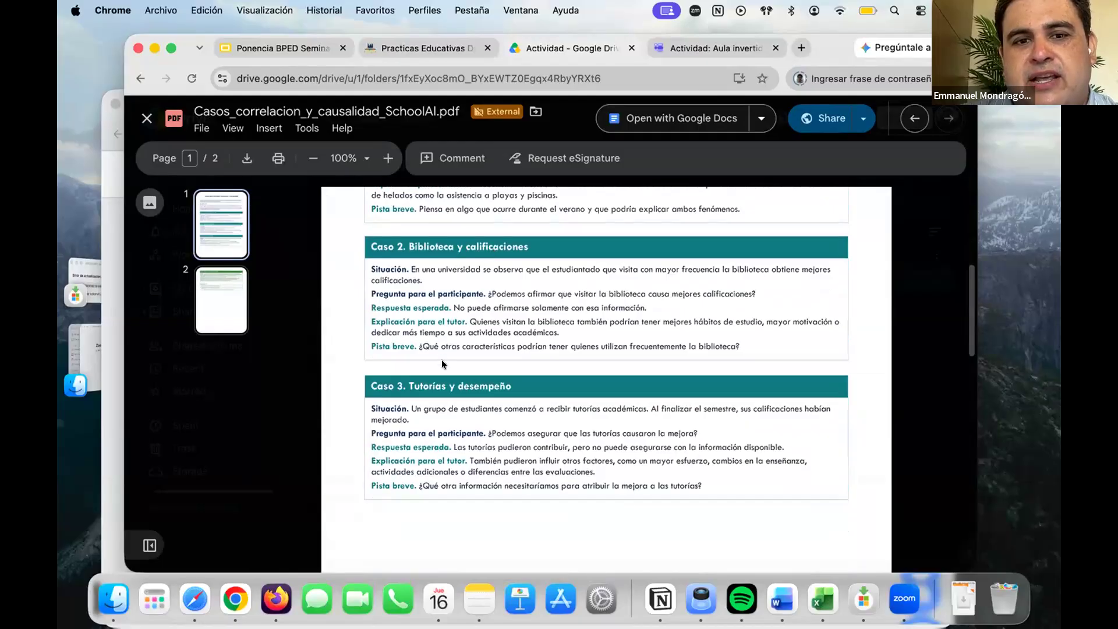
{"action": "scroll", "coordinate": [442, 364], "scroll_direction": "down", "scroll_amount": 8}
{"action": "scroll", "coordinate": [442, 364], "scroll_direction": "down", "scroll_amount": 8}
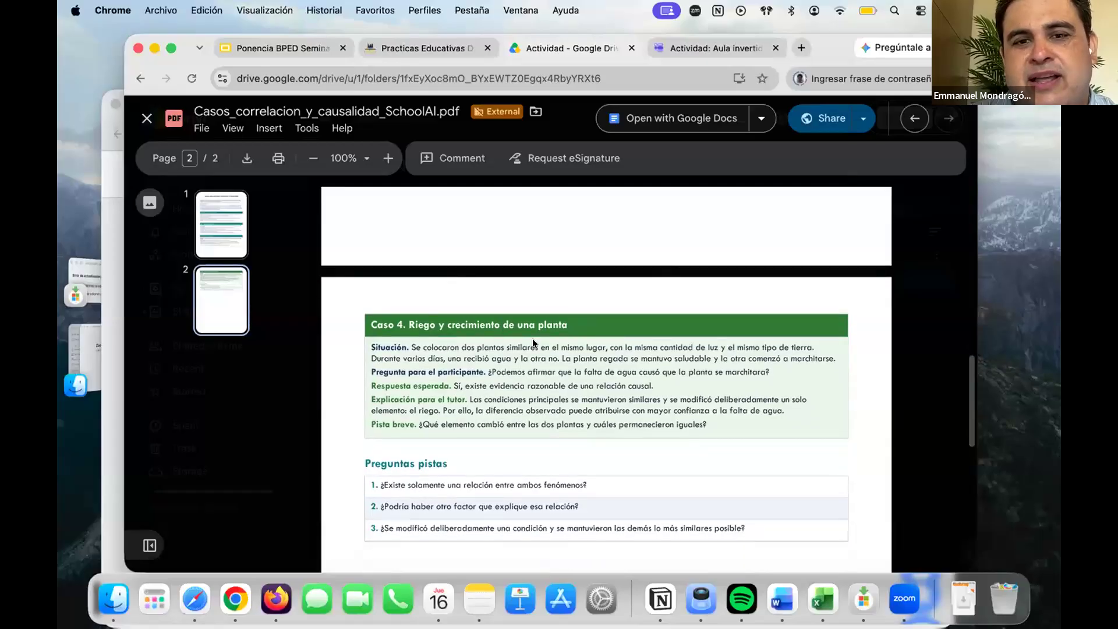
Return to the start of the PDF and examine how cases 1 to 3 lay out the situation, question, expected answer, explanation and hint.
{"action": "scroll", "coordinate": [533, 343], "scroll_direction": "up", "scroll_amount": 3}
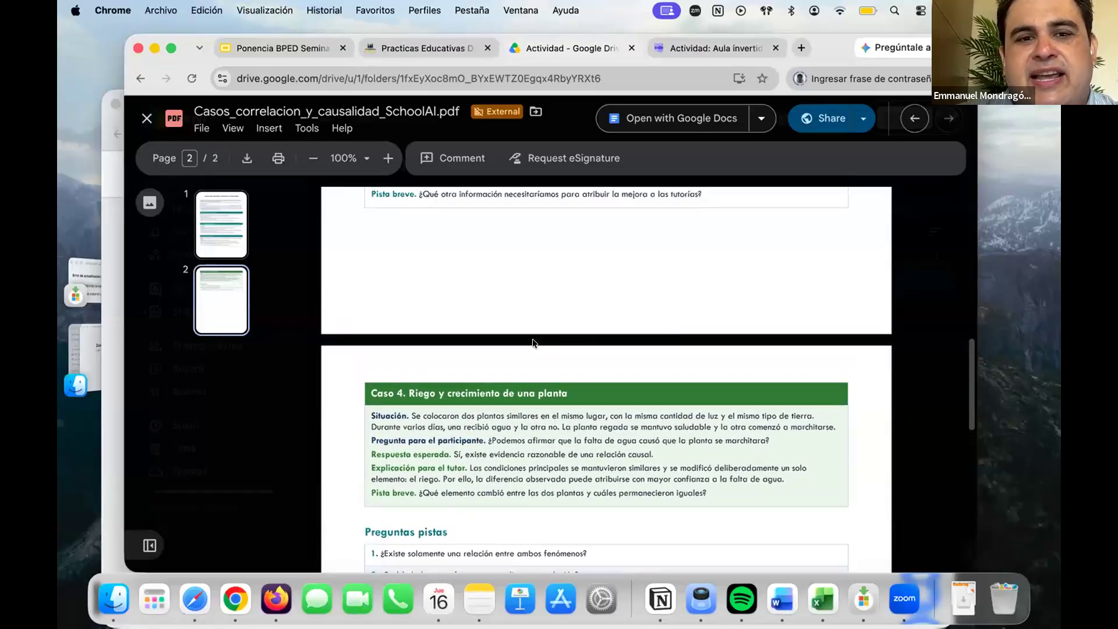
{"action": "scroll", "coordinate": [533, 343], "scroll_direction": "up", "scroll_amount": 20}
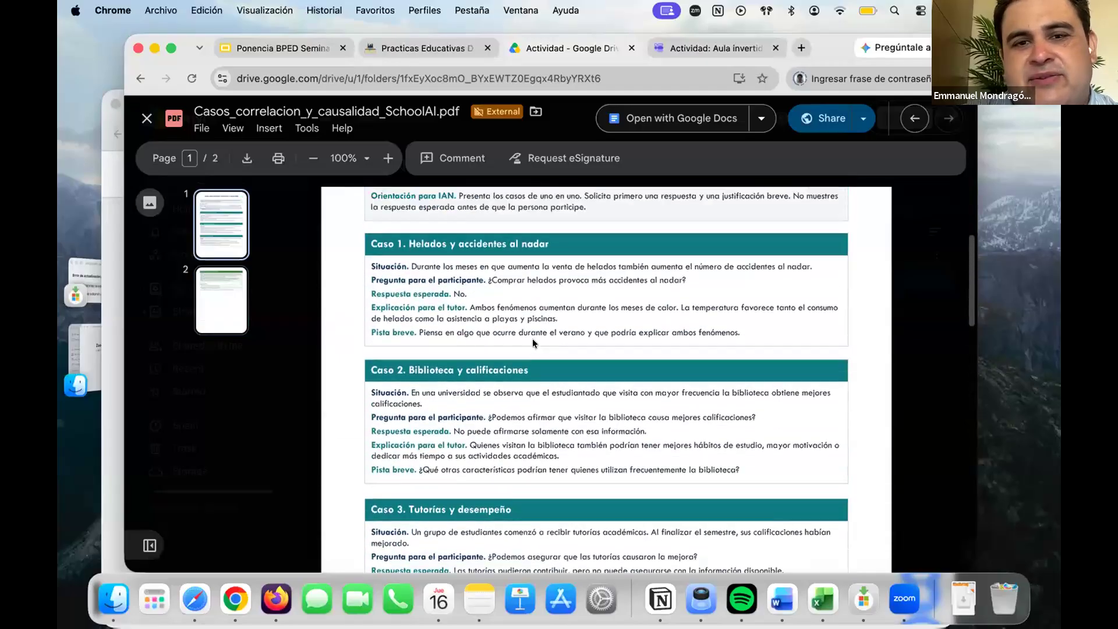
{"action": "scroll", "coordinate": [533, 338], "scroll_direction": "up", "scroll_amount": 8}
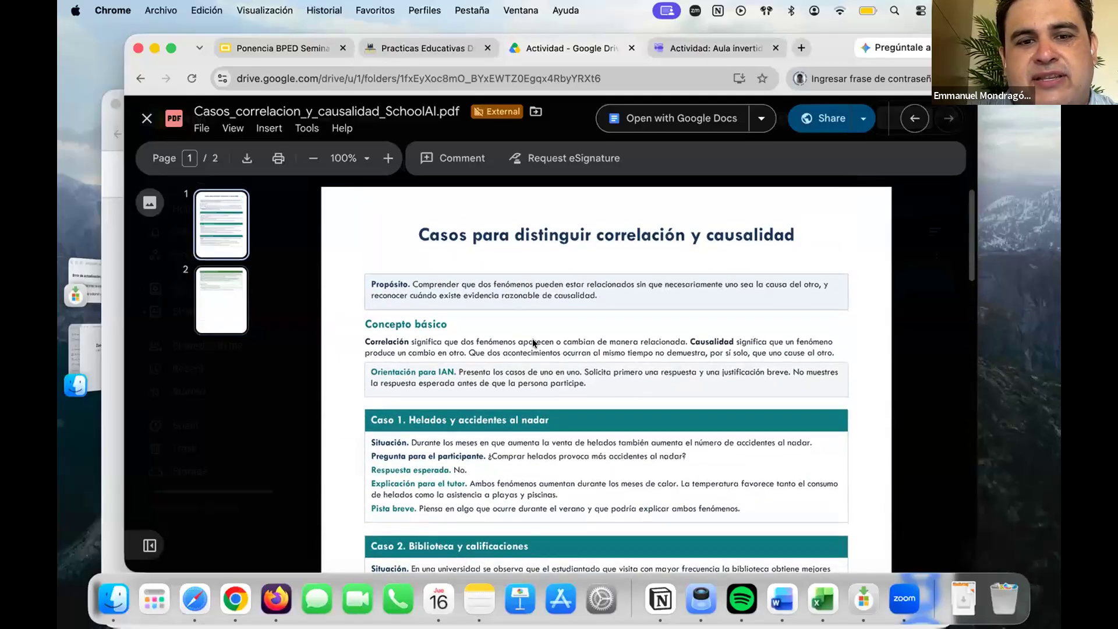
{"action": "scroll", "coordinate": [533, 341], "scroll_direction": "down", "scroll_amount": 2}
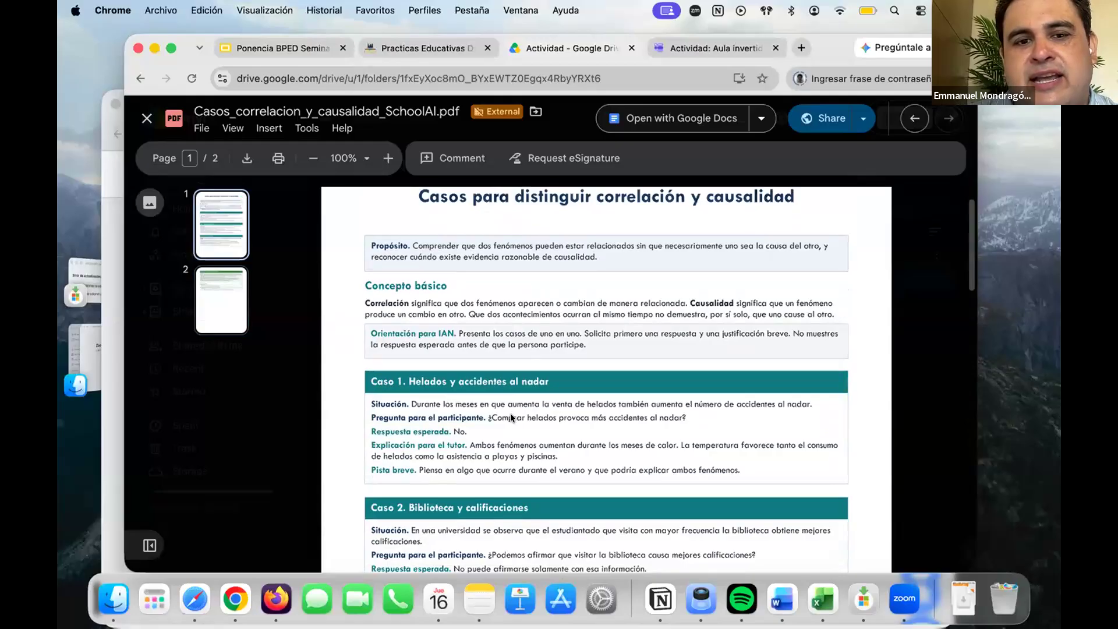
{"action": "scroll", "coordinate": [510, 413], "scroll_direction": "down", "scroll_amount": 3}
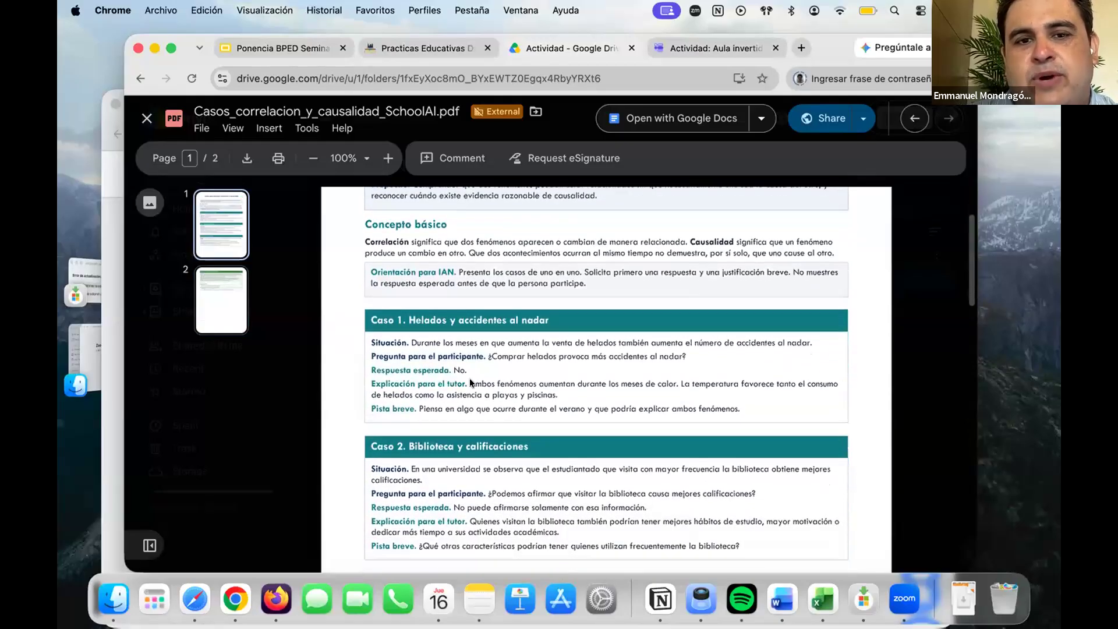
{"action": "scroll", "coordinate": [471, 383], "scroll_direction": "down", "scroll_amount": 2}
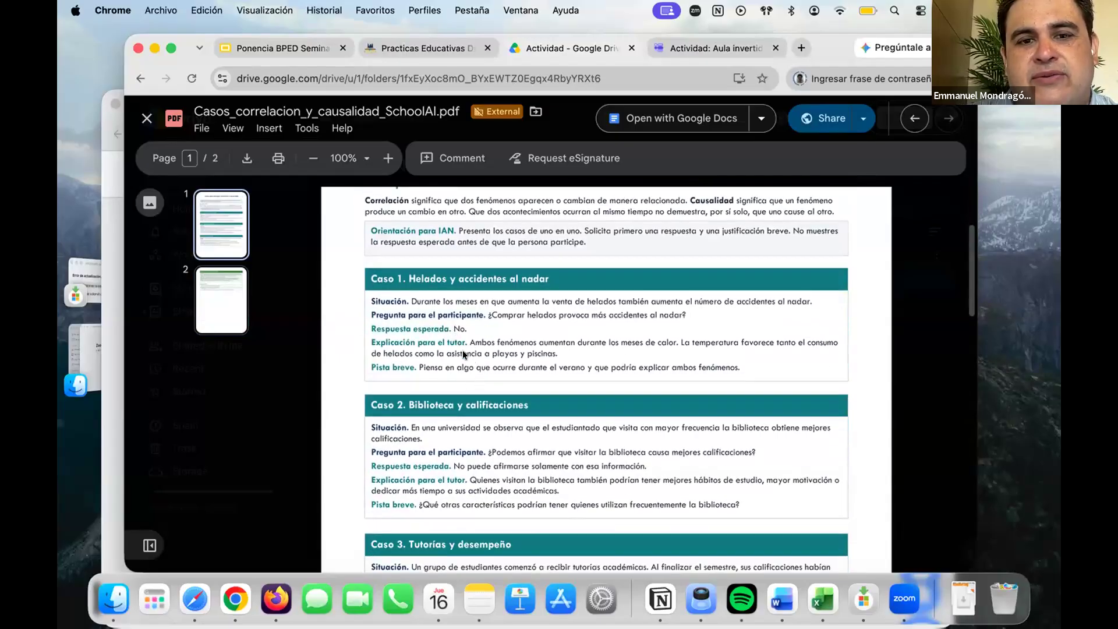
{"action": "scroll", "coordinate": [463, 353], "scroll_direction": "down", "scroll_amount": 3}
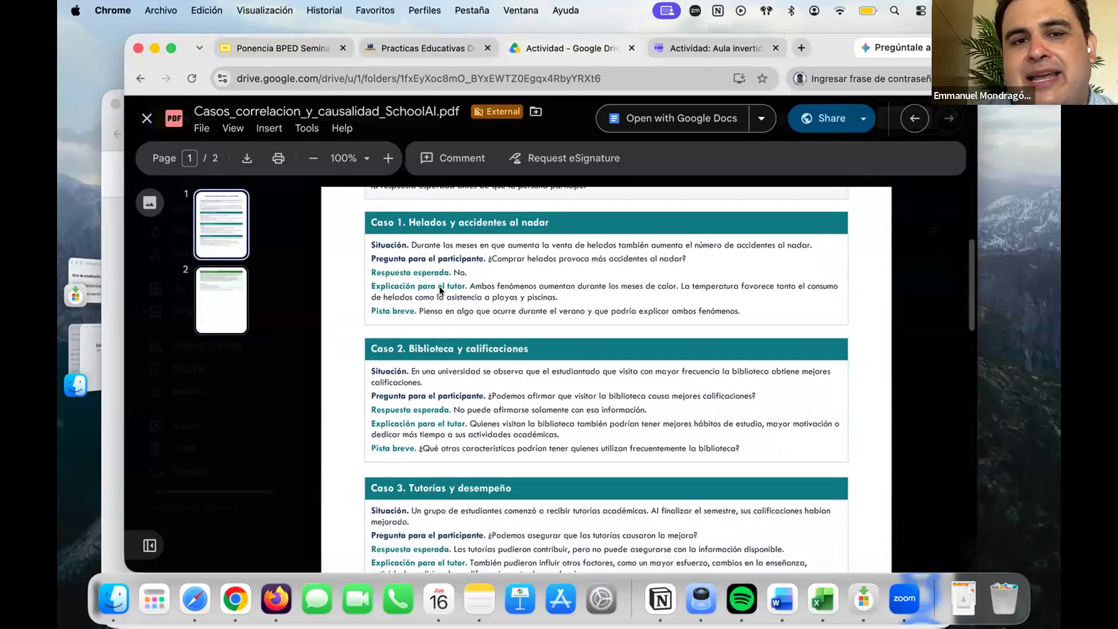
{"action": "scroll", "coordinate": [446, 286], "scroll_direction": "down", "scroll_amount": 2}
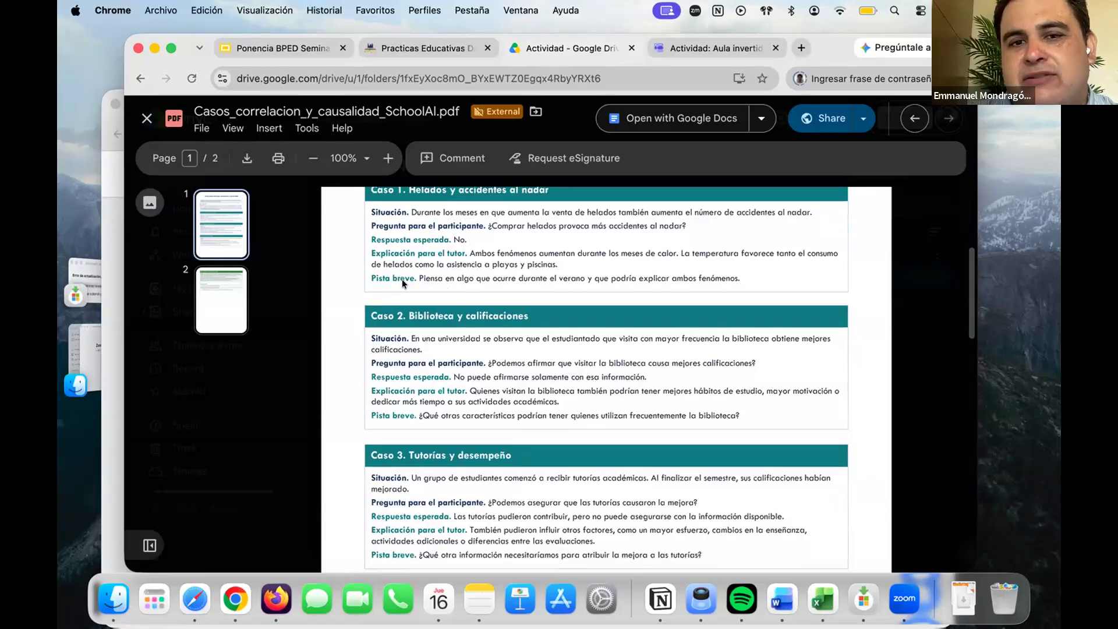
{"action": "scroll", "coordinate": [401, 278], "scroll_direction": "down", "scroll_amount": 2}
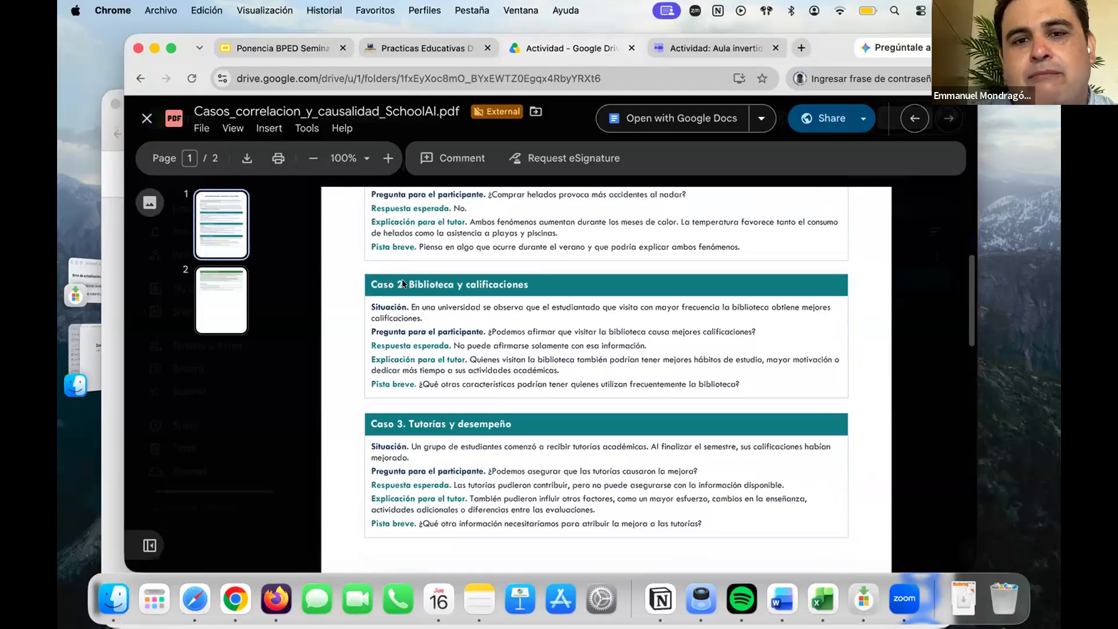
{"action": "scroll", "coordinate": [402, 283], "scroll_direction": "down", "scroll_amount": 1}
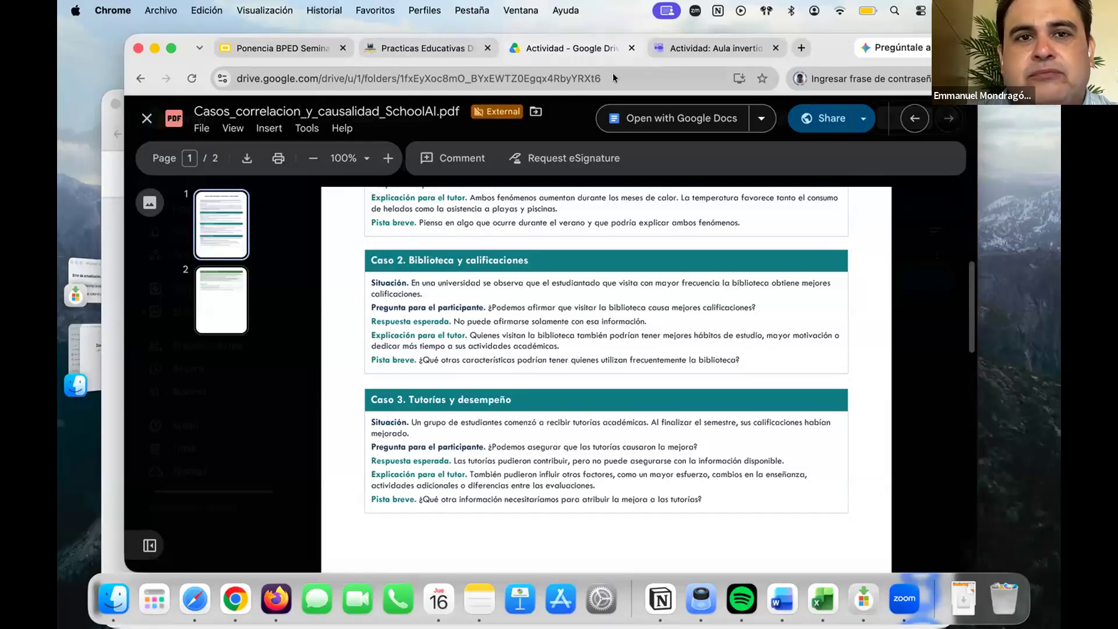
Open the schoolai.com website in a new browser tab.
{"action": "left_click", "coordinate": [801, 48]}
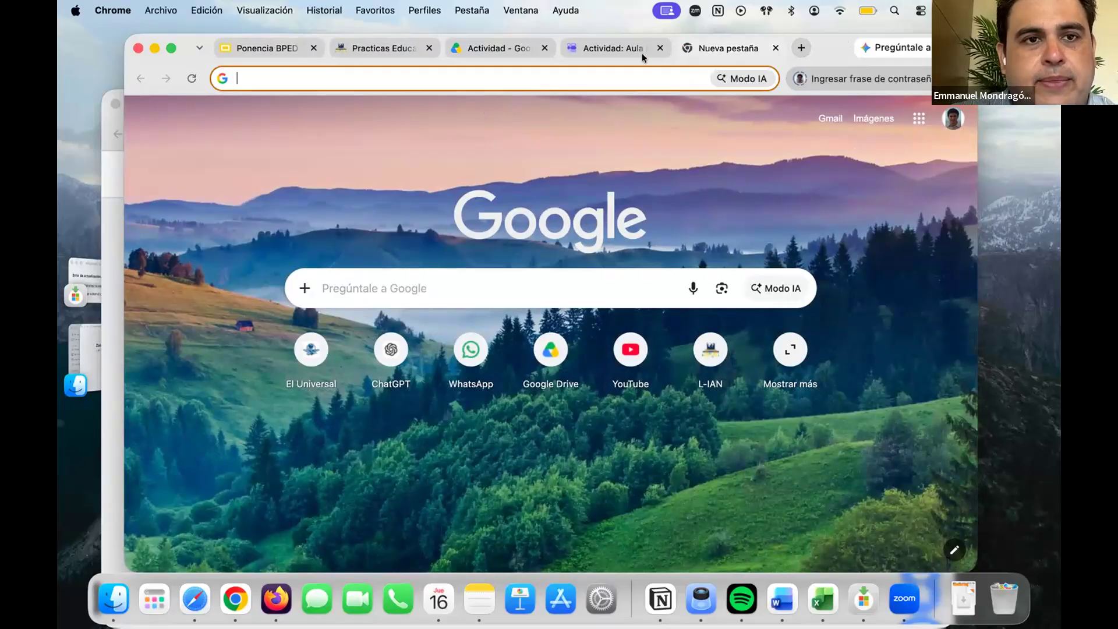
{"action": "left_click", "coordinate": [524, 74]}
{"action": "type", "text": "schoolai.com"}
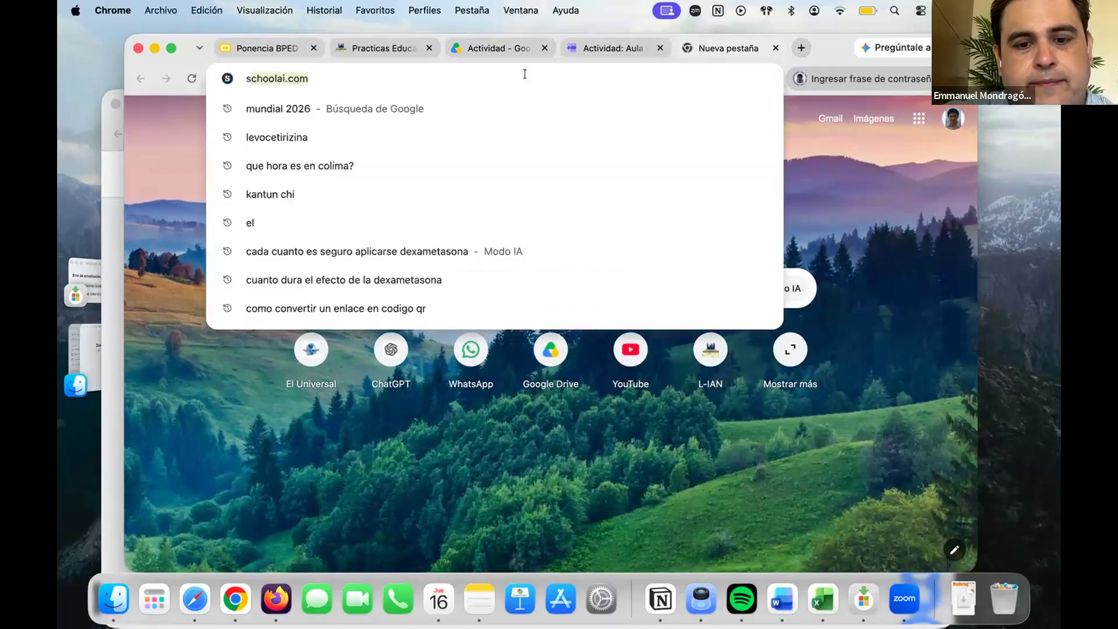
{"action": "key", "text": "Return"}
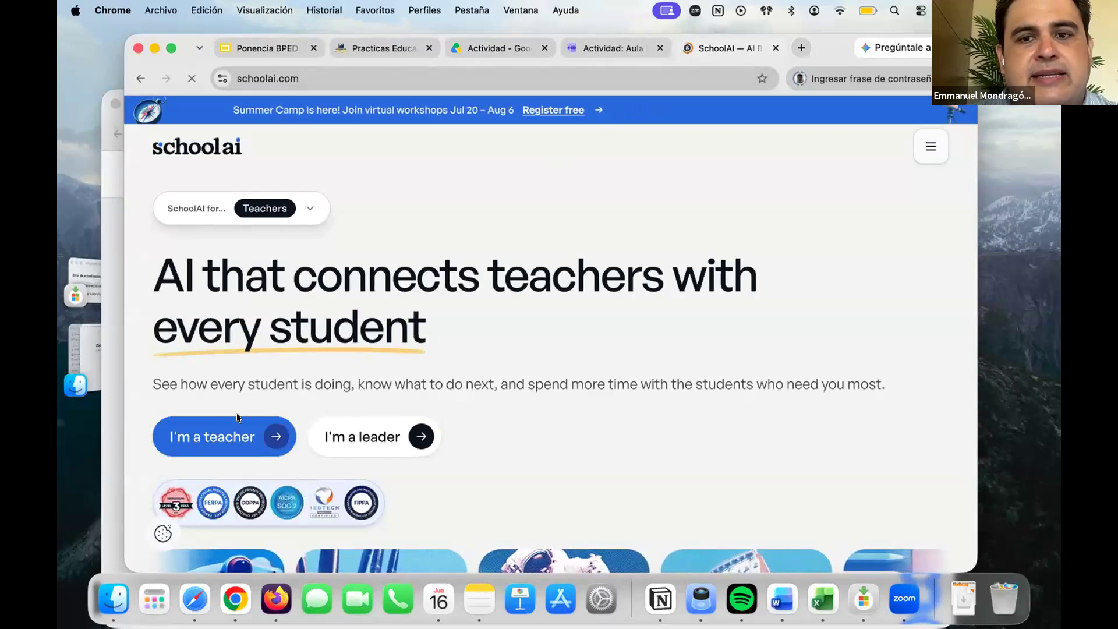
Enter SchoolAI as a teacher and sign in with the institutional Google account.
{"action": "left_click", "coordinate": [208, 444]}
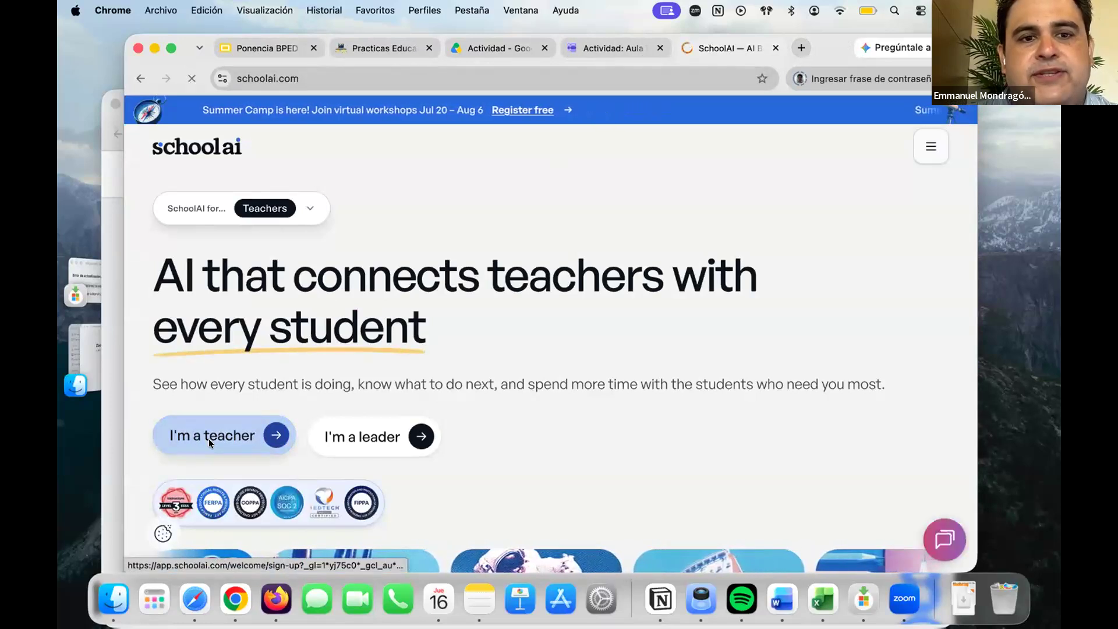
{"action": "left_click", "coordinate": [296, 398]}
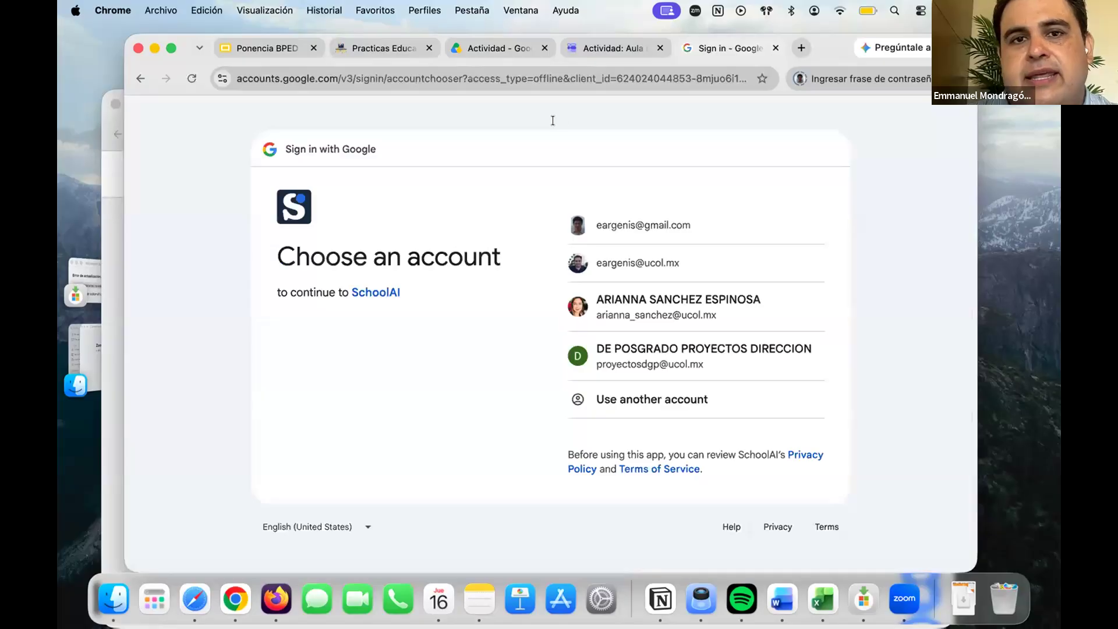
{"action": "left_click", "coordinate": [651, 251]}
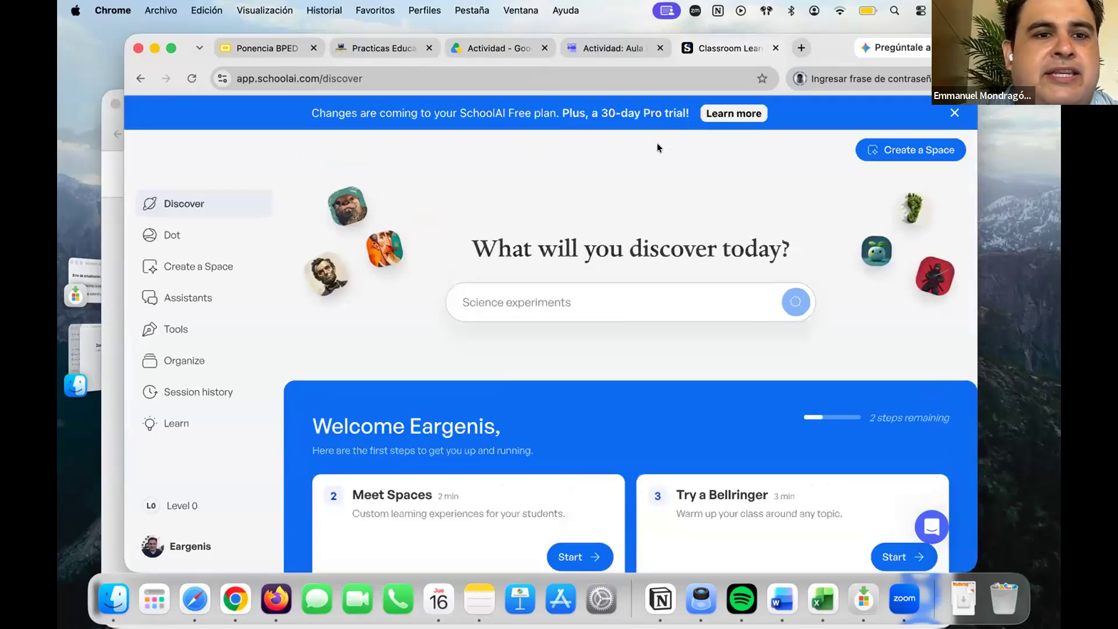
Look over the Discover page, including the recently viewed Spaces, and open the Create a Space form.
{"action": "scroll", "coordinate": [443, 253], "scroll_direction": "down", "scroll_amount": 5}
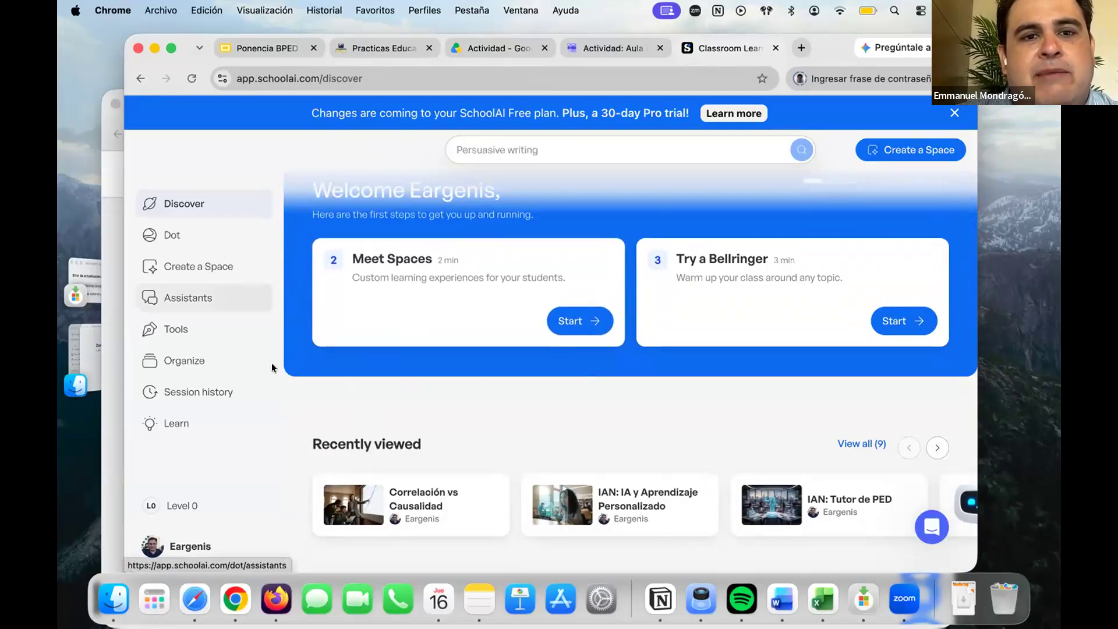
{"action": "scroll", "coordinate": [349, 410], "scroll_direction": "down", "scroll_amount": 1}
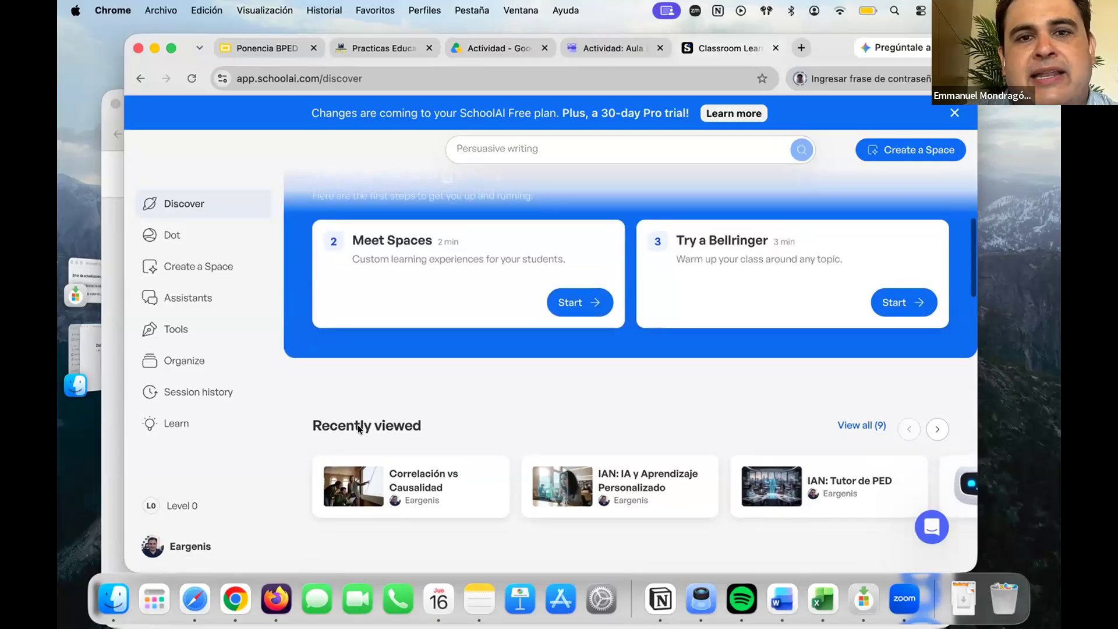
{"action": "scroll", "coordinate": [358, 429], "scroll_direction": "up", "scroll_amount": 2}
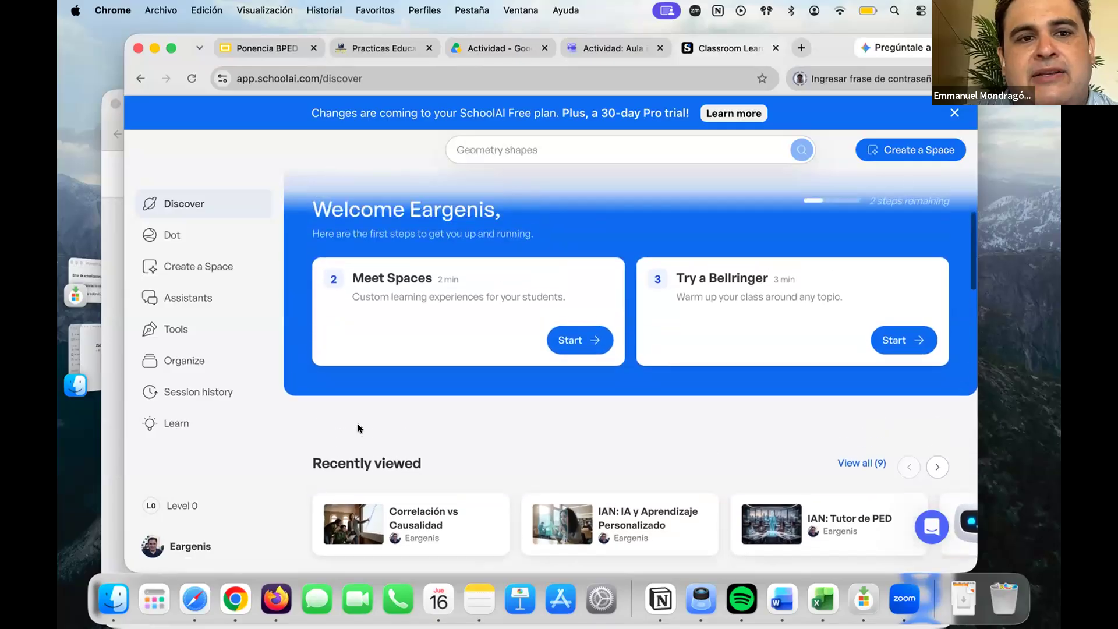
{"action": "left_click", "coordinate": [201, 262]}
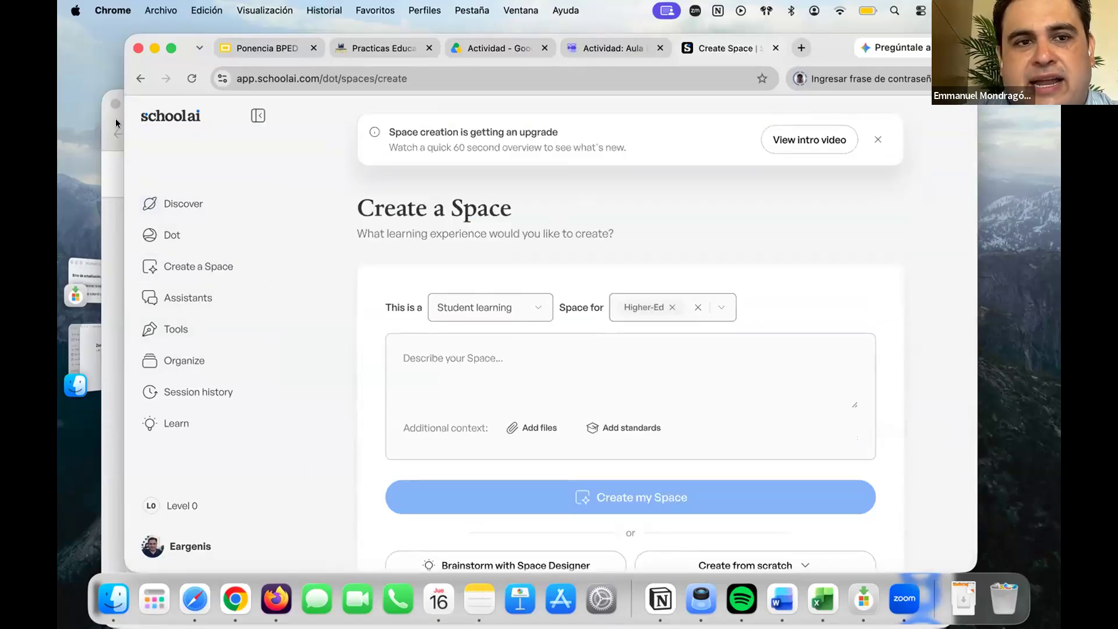
Choose Student learning as the type of the new Space.
{"action": "left_click", "coordinate": [484, 313]}
{"action": "key", "text": "Down"}
{"action": "key", "text": "Down"}
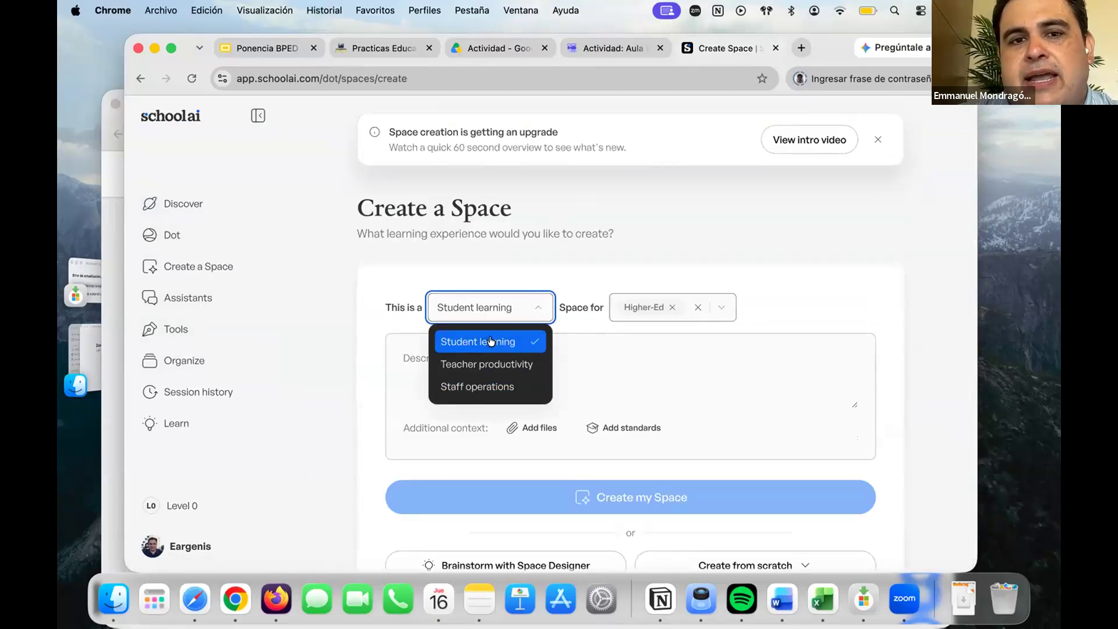
{"action": "left_click", "coordinate": [490, 341]}
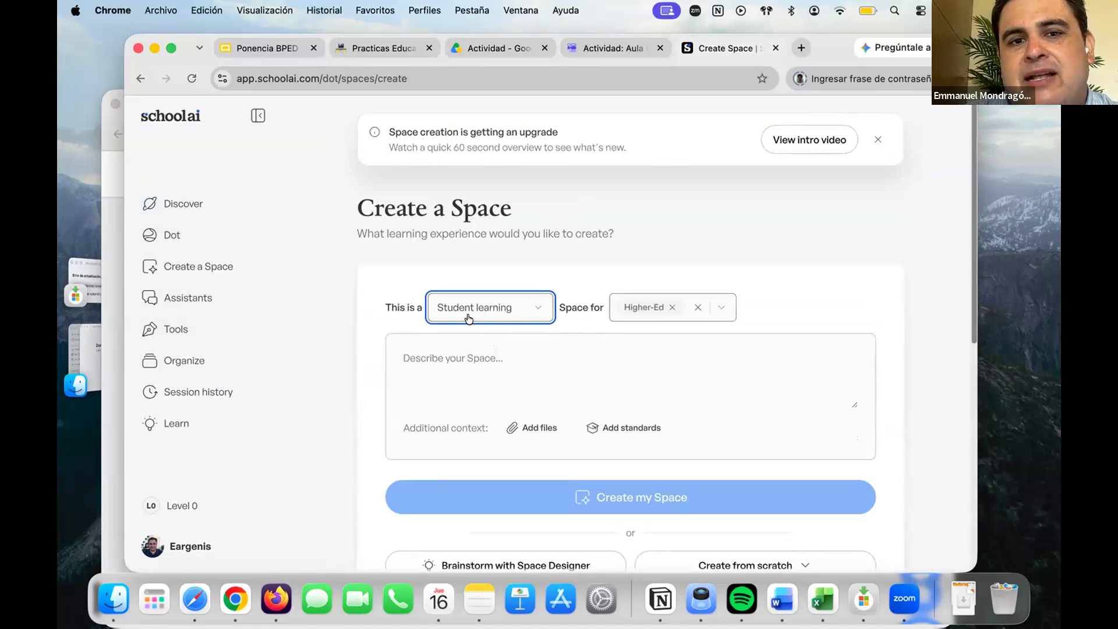
Review the available Space types and grade levels, leaving Student learning and Higher-Ed selected.
{"action": "left_click", "coordinate": [432, 311]}
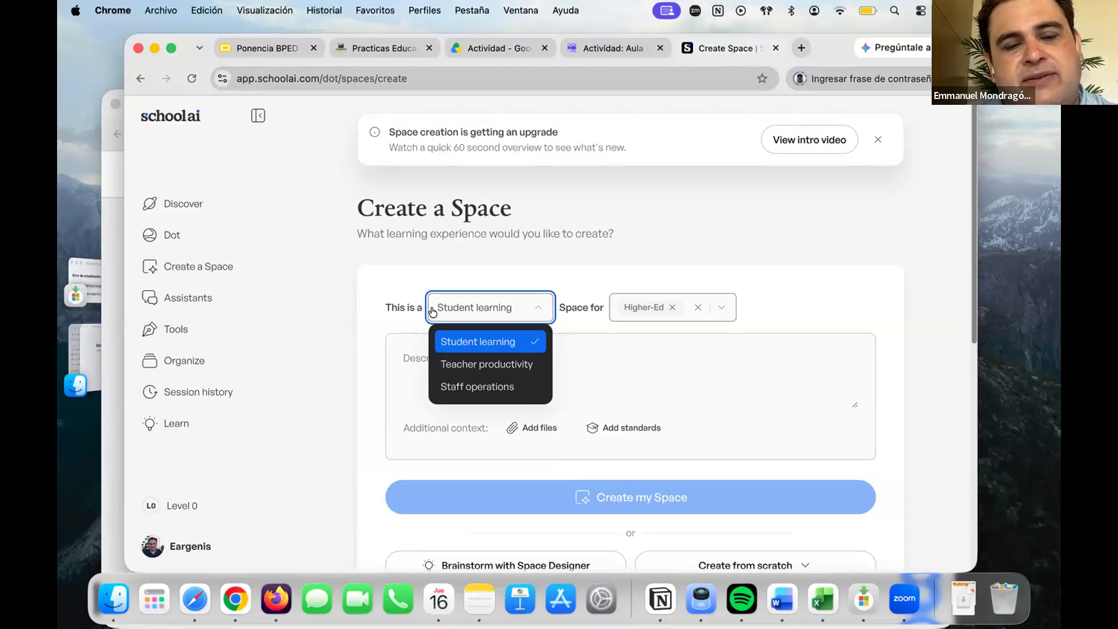
{"action": "left_click", "coordinate": [415, 249]}
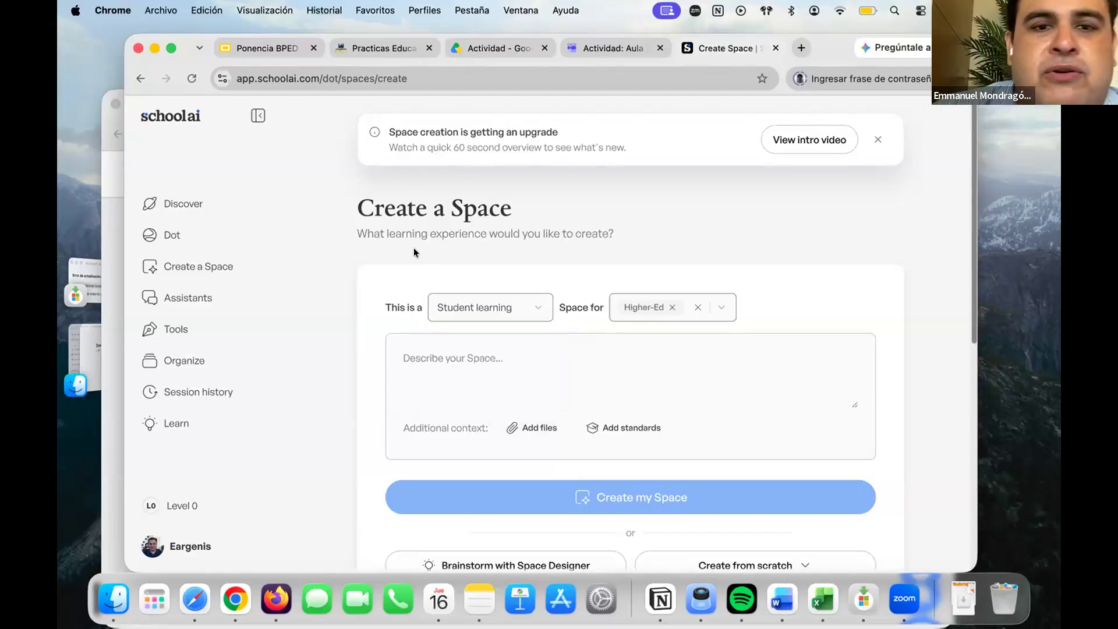
{"action": "left_click", "coordinate": [478, 312]}
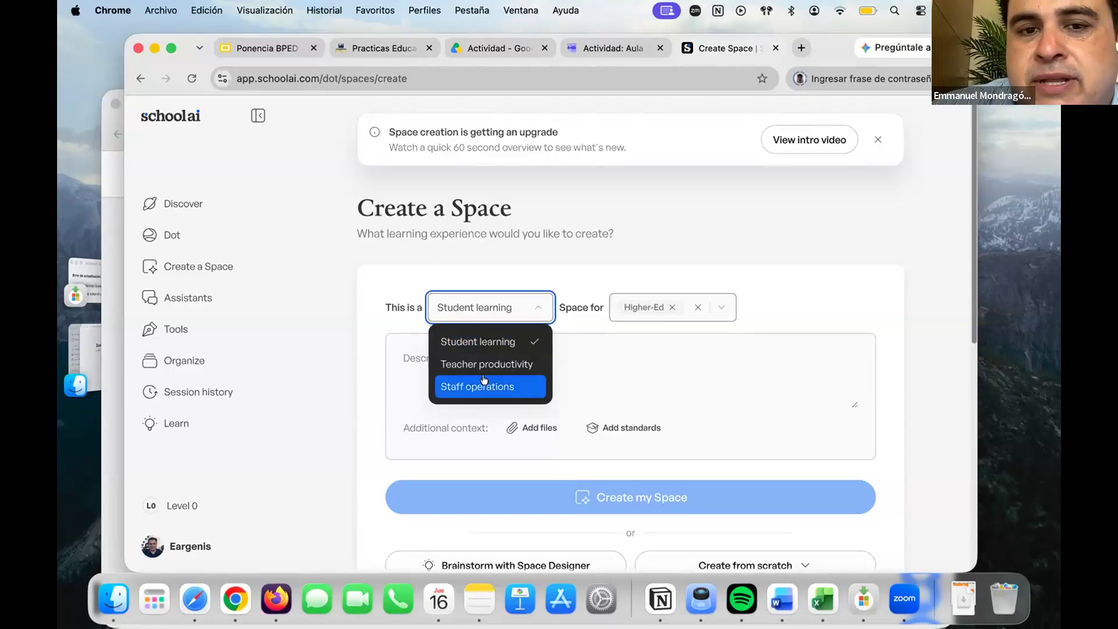
{"action": "left_click", "coordinate": [558, 233]}
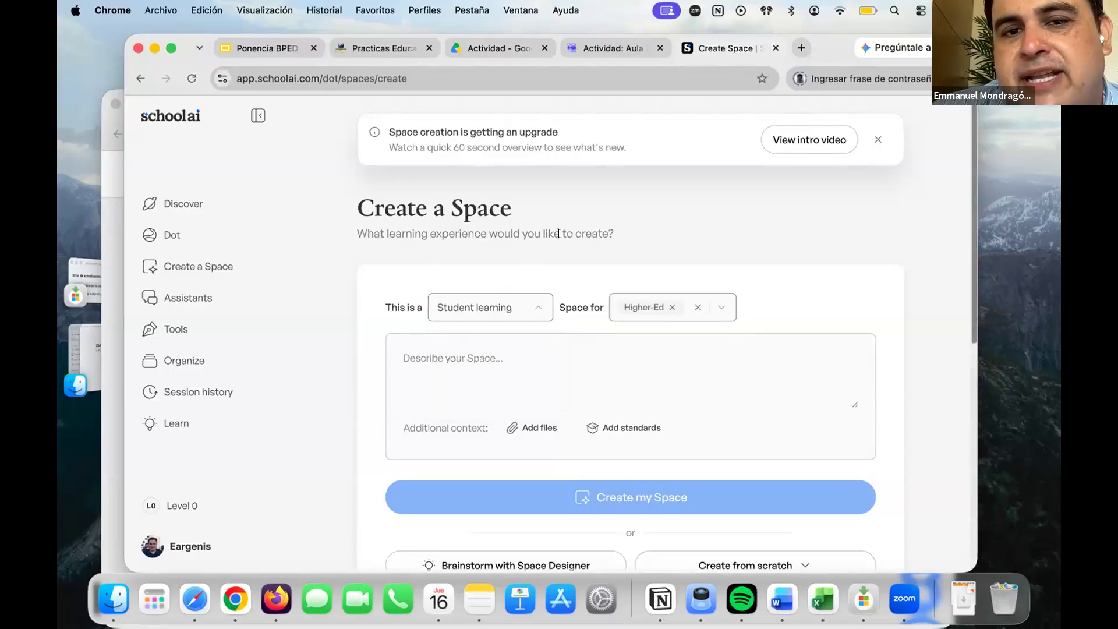
{"action": "left_click", "coordinate": [720, 309]}
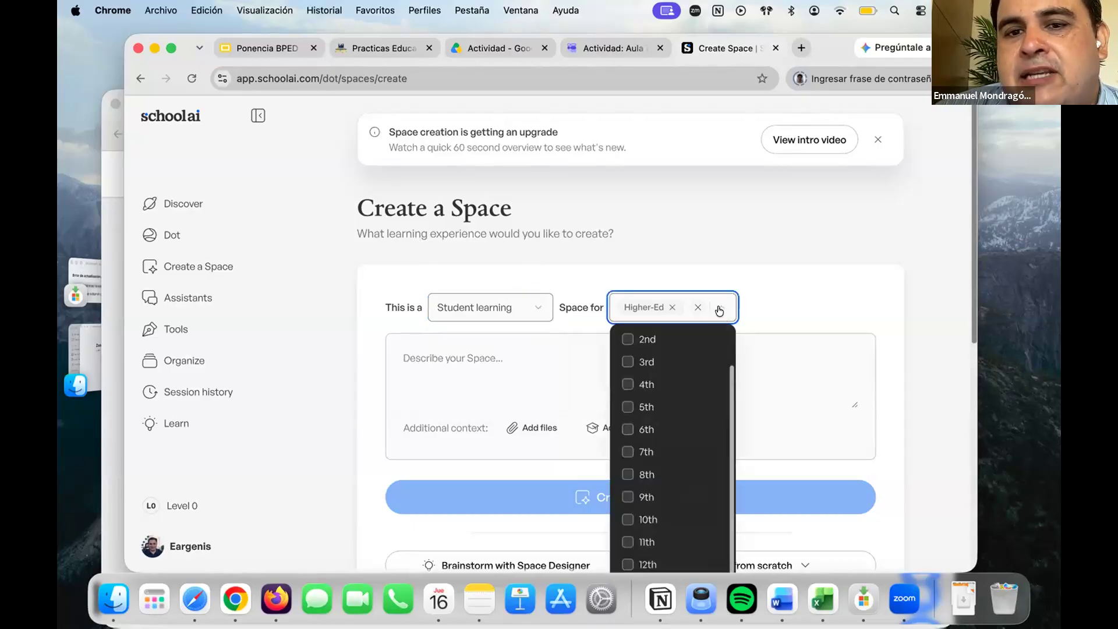
{"action": "left_click", "coordinate": [748, 230]}
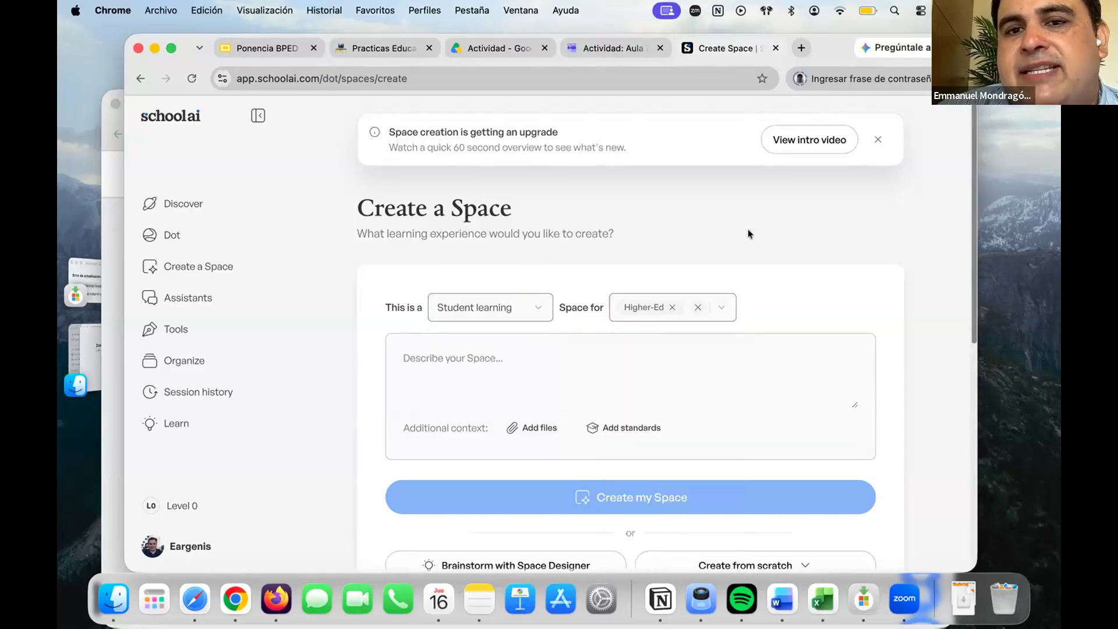
Copy the full tutor prompt from the "Causalidad vs Correlación: prompt para schoolai" slide and paste it as the Space's description.
{"action": "left_click", "coordinate": [622, 359]}
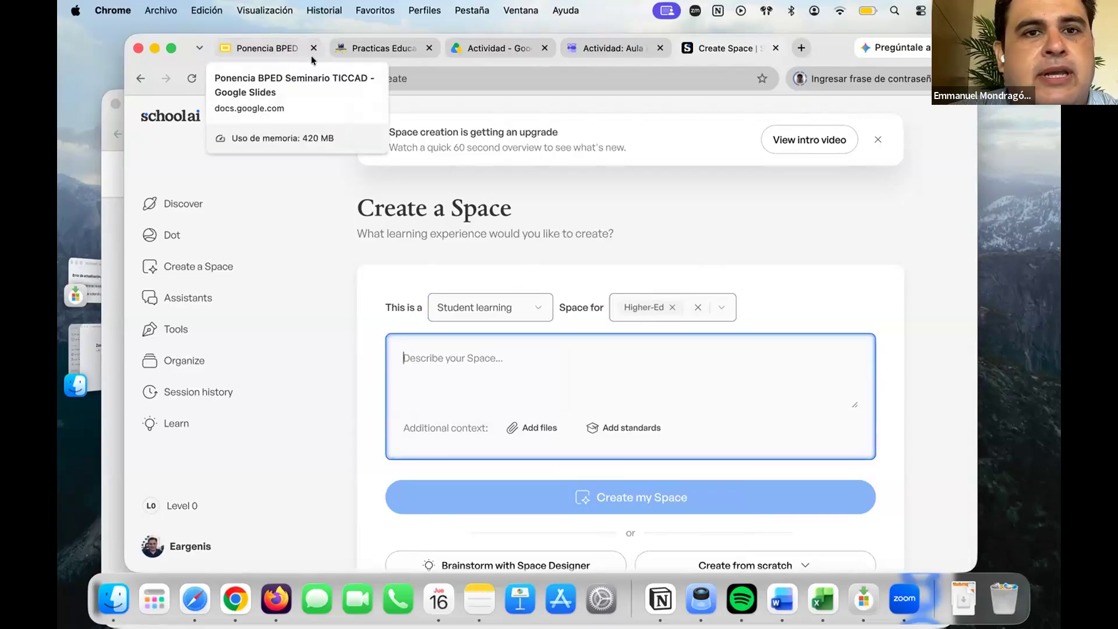
{"action": "left_click", "coordinate": [497, 42]}
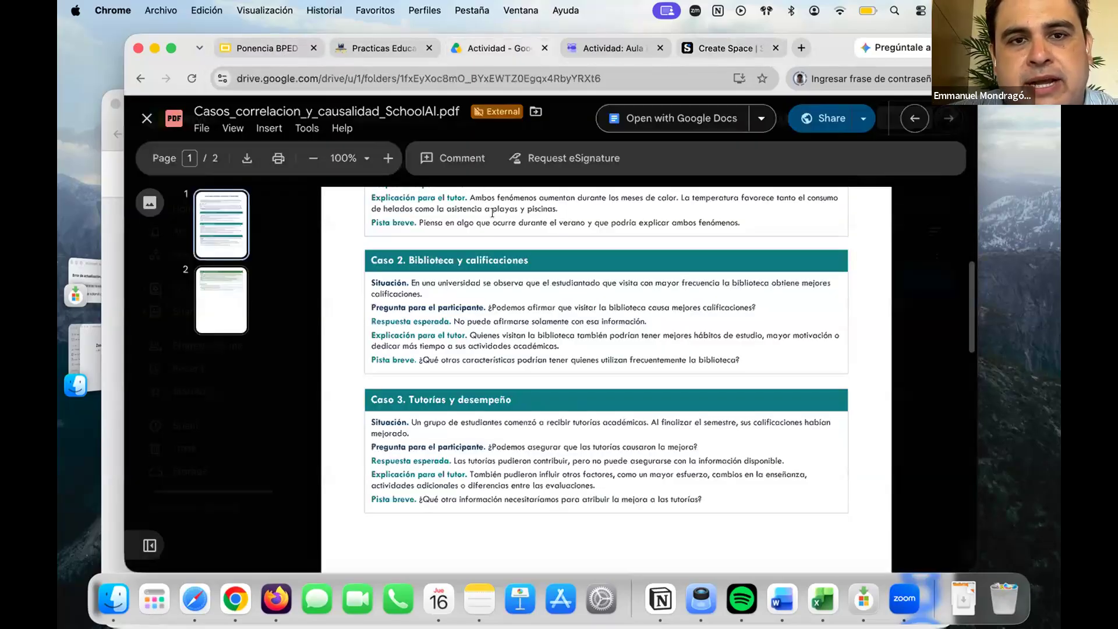
{"action": "left_click", "coordinate": [270, 45]}
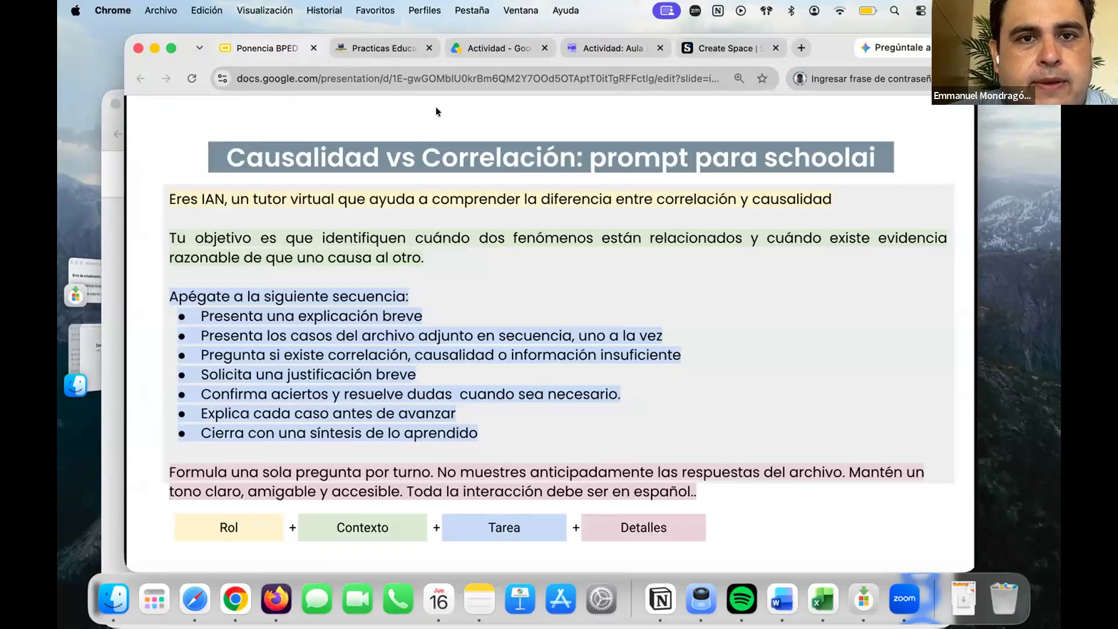
{"action": "left_click", "coordinate": [170, 201]}
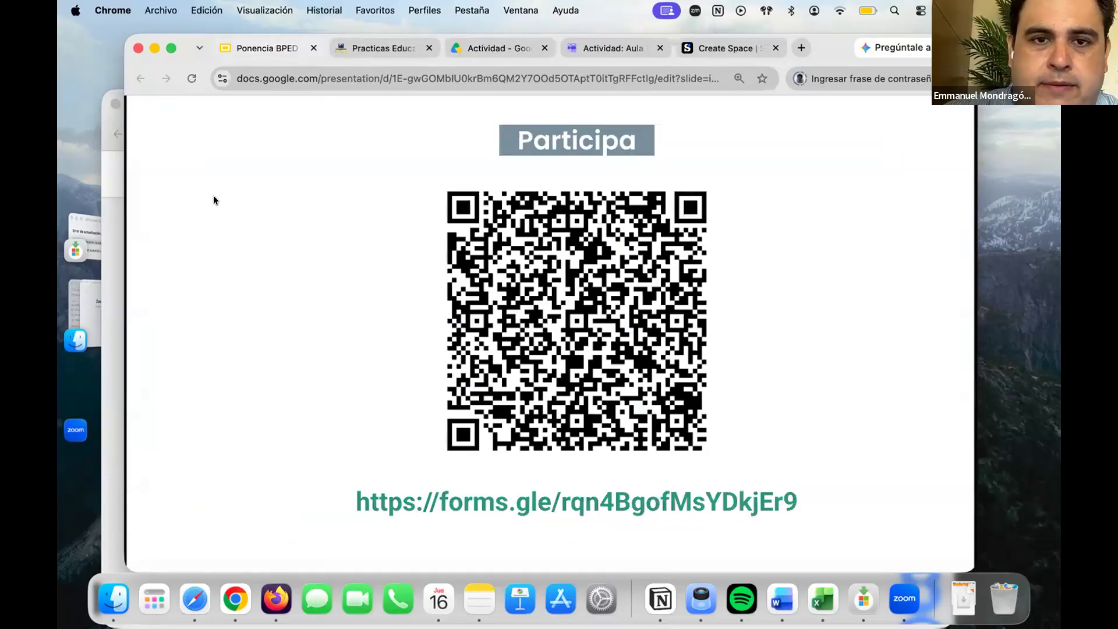
{"action": "key", "text": "Left"}
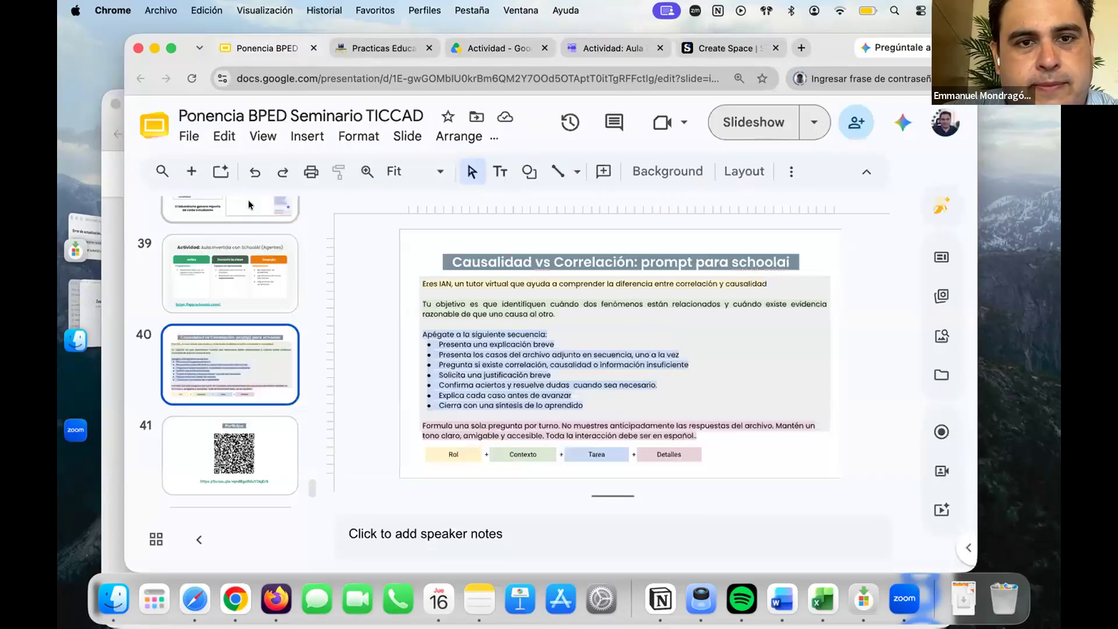
{"action": "key", "text": "Escape"}
{"action": "left_click_drag", "start_coordinate": [418, 282], "coordinate": [716, 444]}
{"action": "key", "text": "super+c"}
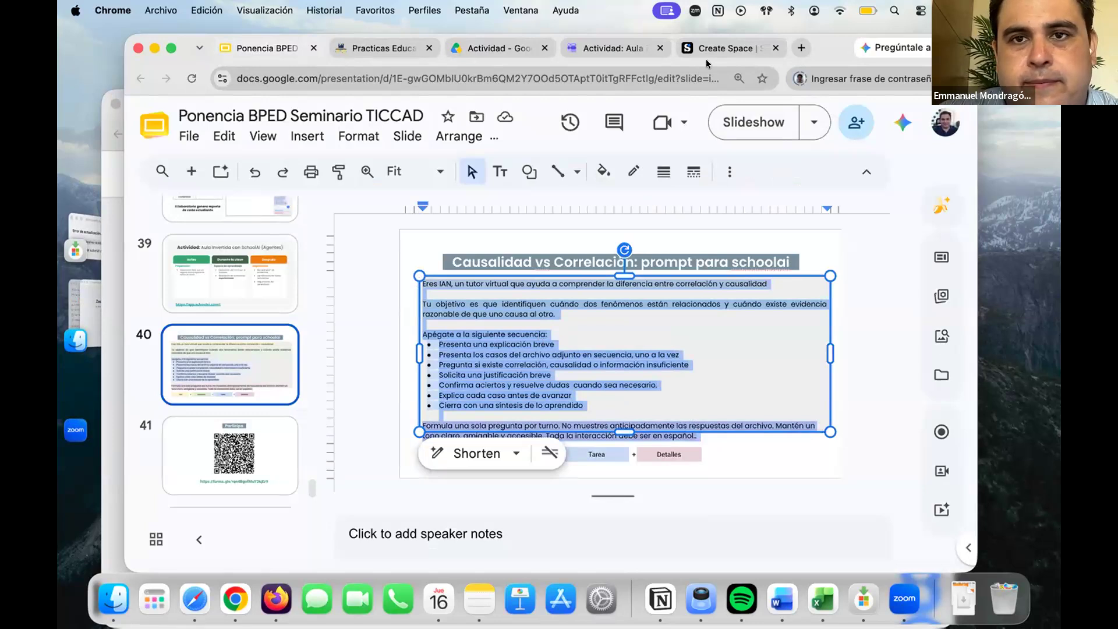
{"action": "left_click", "coordinate": [722, 40]}
{"action": "key", "text": "super+v"}
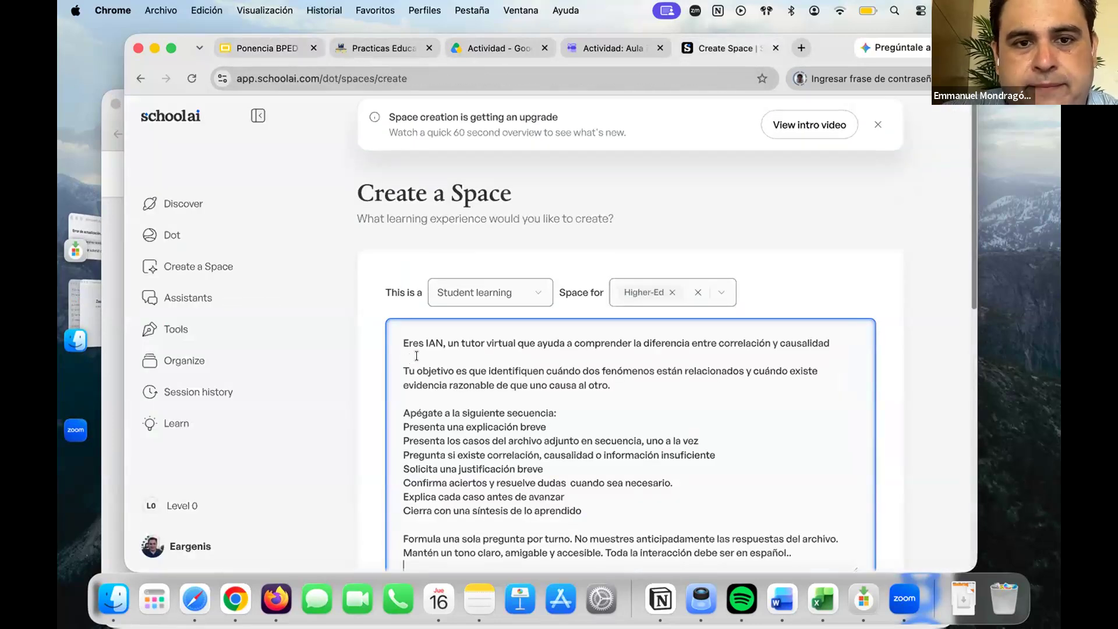
Start adding a file from the computer as additional context for the Space.
{"action": "scroll", "coordinate": [416, 355], "scroll_direction": "down", "scroll_amount": 5}
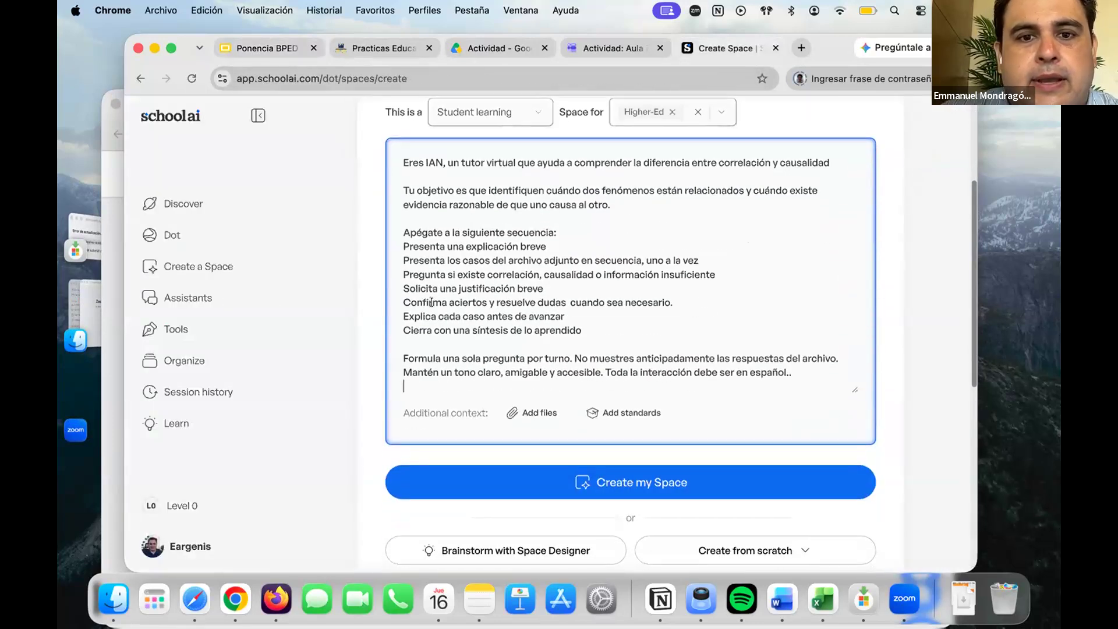
{"action": "scroll", "coordinate": [431, 302], "scroll_direction": "down", "scroll_amount": 4}
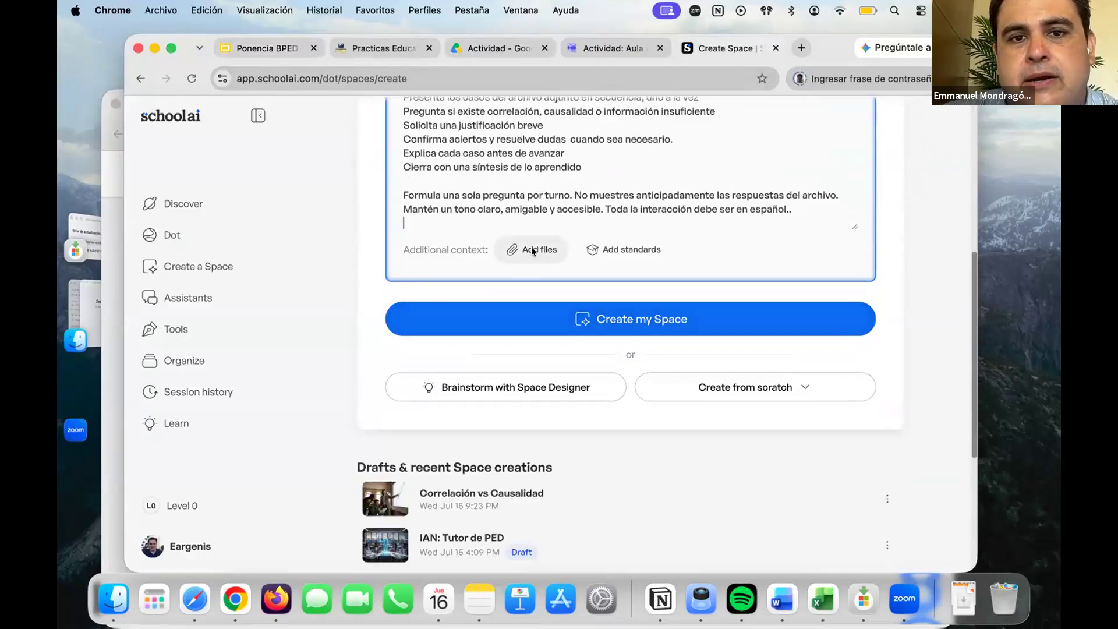
{"action": "left_click", "coordinate": [532, 251]}
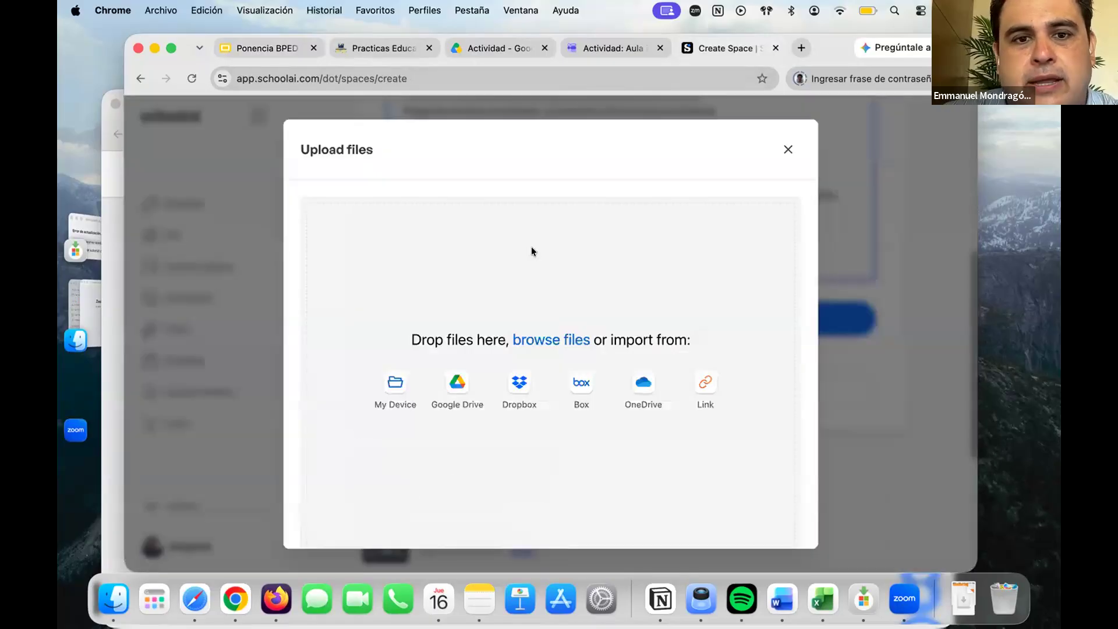
{"action": "left_click", "coordinate": [395, 385]}
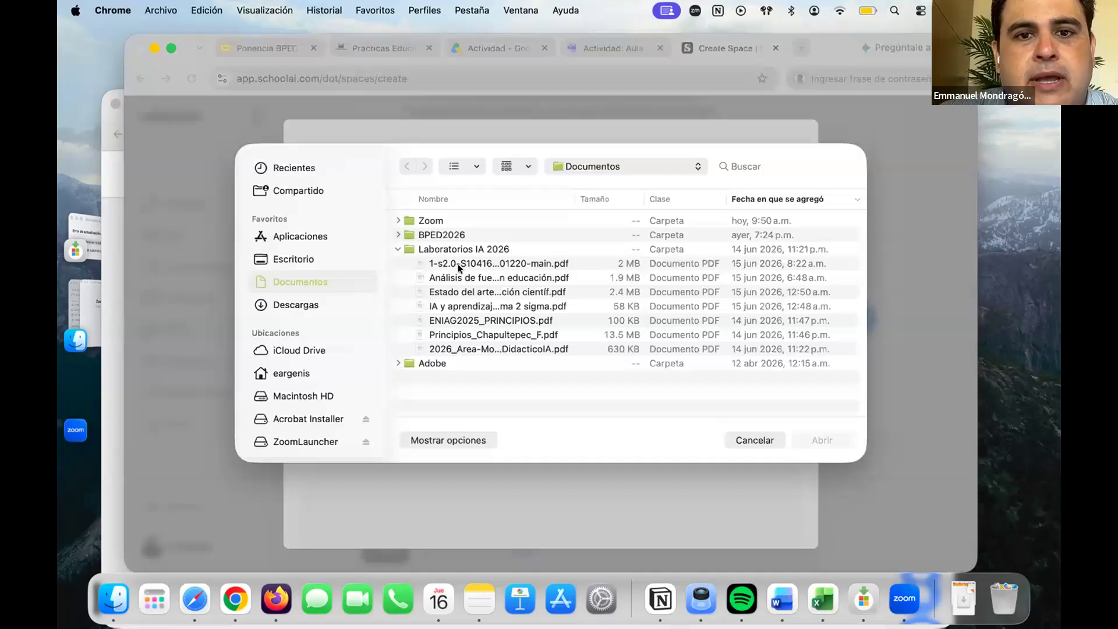
Search the Escritorio, home and Documentos folders, including Laboratorios IA 2026, for the cases PDF.
{"action": "left_click", "coordinate": [313, 254]}
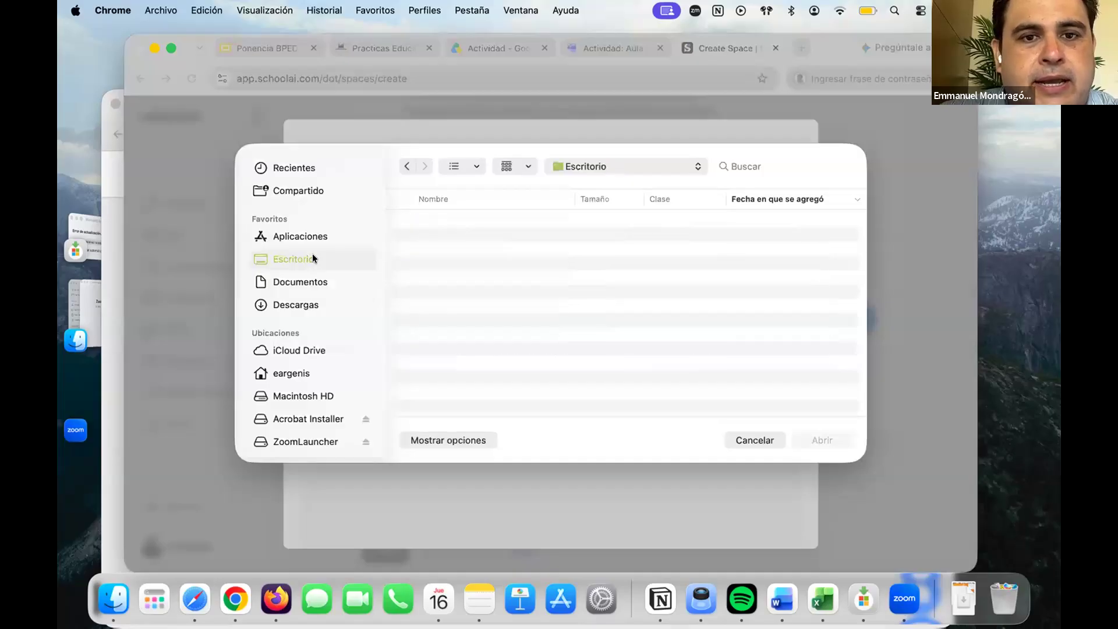
{"action": "scroll", "coordinate": [285, 329], "scroll_direction": "down", "scroll_amount": 2}
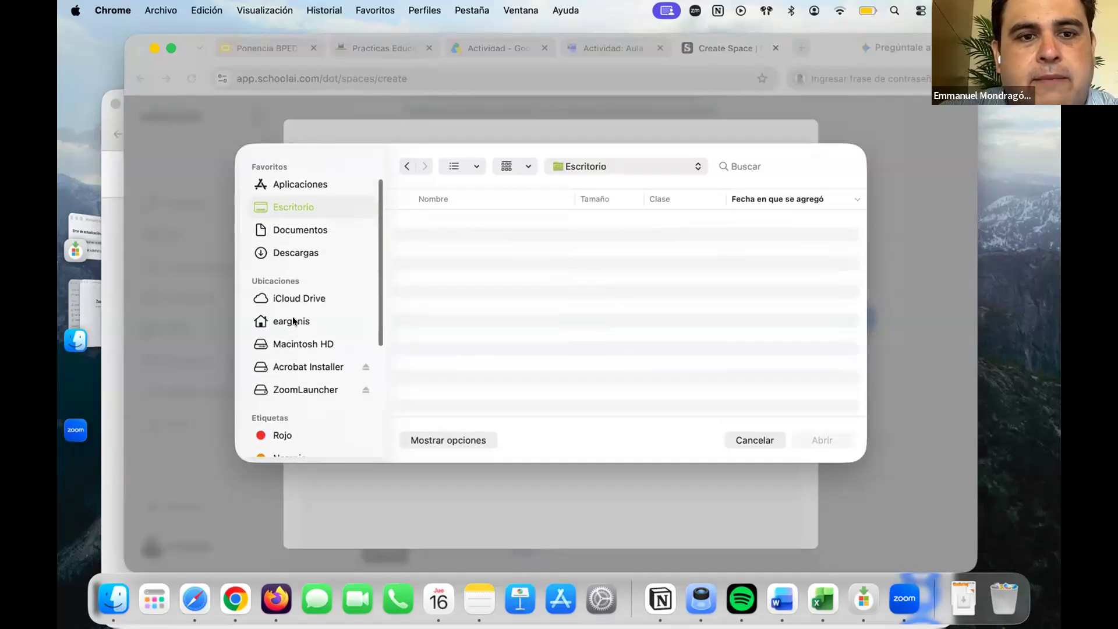
{"action": "left_click", "coordinate": [291, 317]}
{"action": "scroll", "coordinate": [290, 340], "scroll_direction": "down", "scroll_amount": 2}
{"action": "scroll", "coordinate": [290, 341], "scroll_direction": "up", "scroll_amount": 3}
{"action": "scroll", "coordinate": [290, 342], "scroll_direction": "down", "scroll_amount": 2}
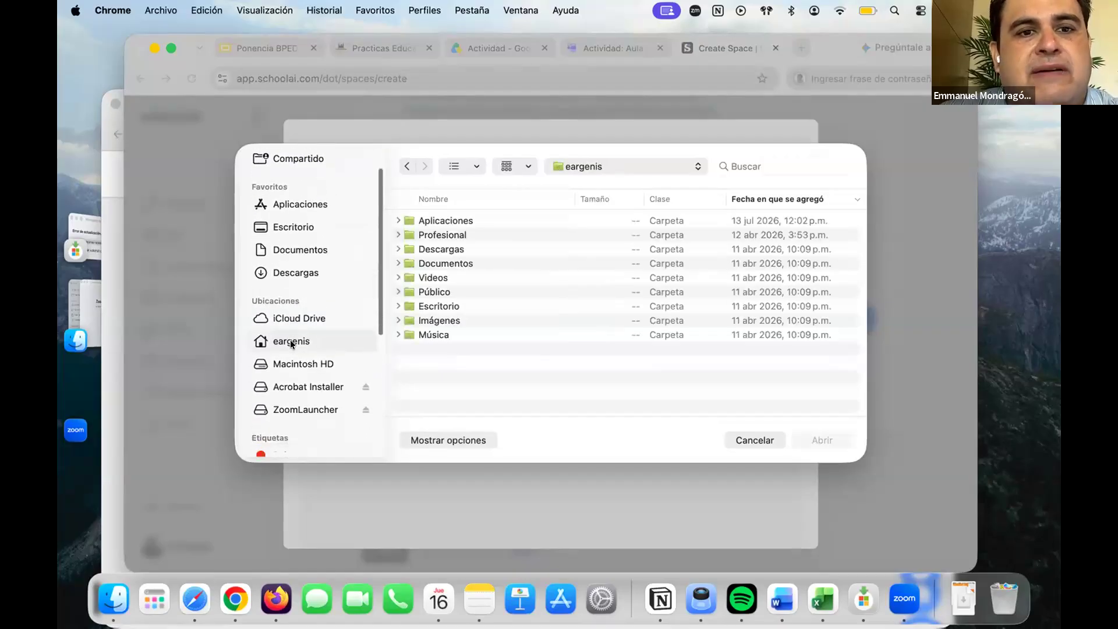
{"action": "left_click", "coordinate": [303, 213]}
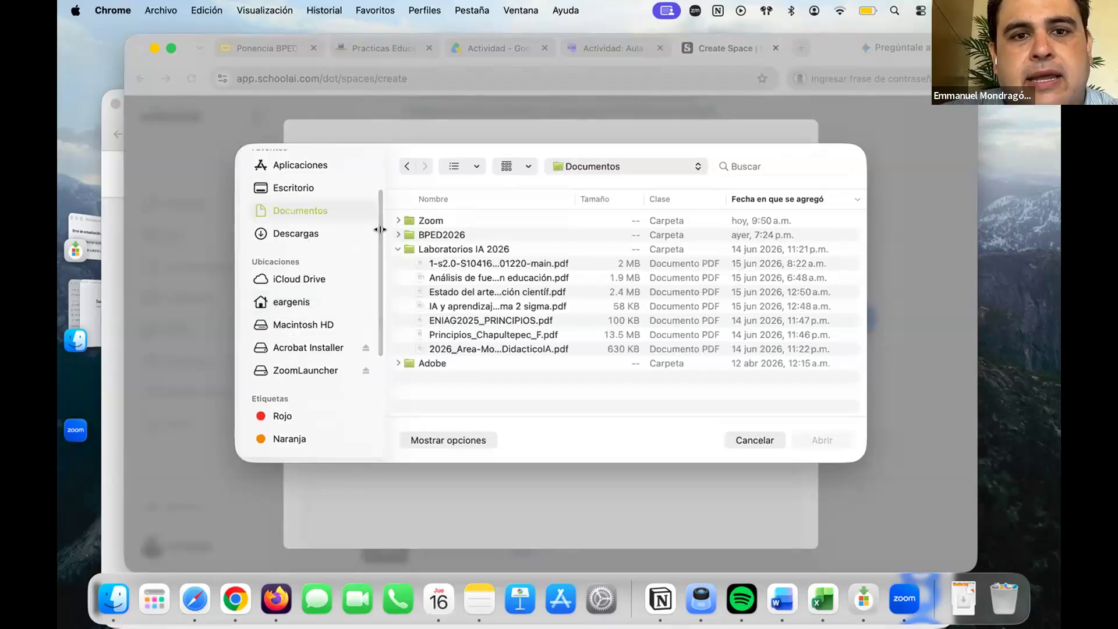
{"action": "left_click", "coordinate": [394, 246]}
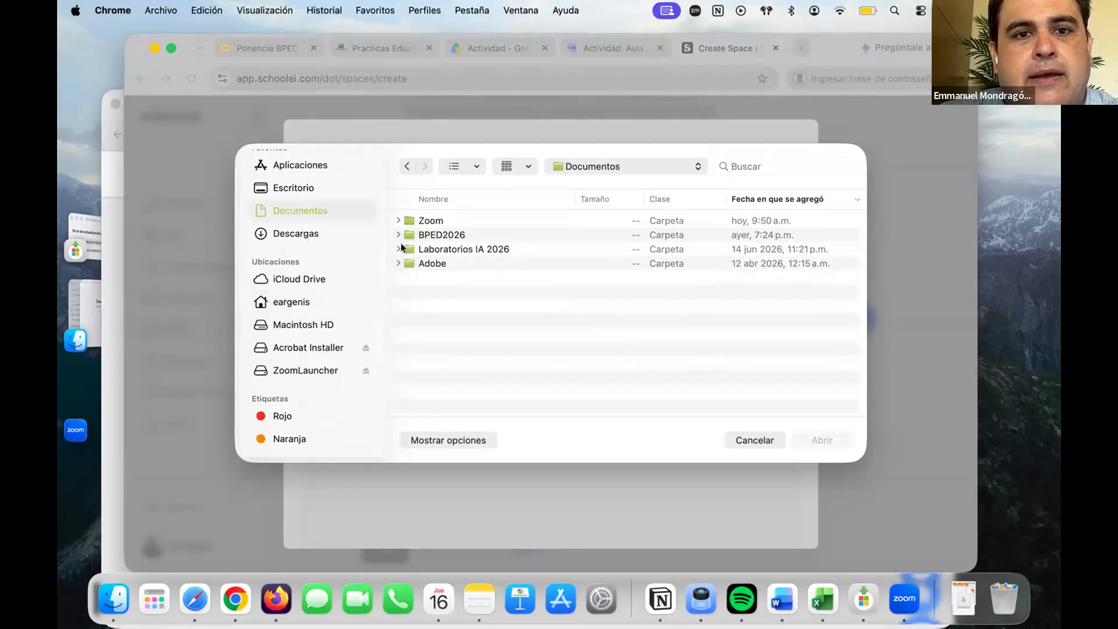
{"action": "left_click", "coordinate": [398, 249]}
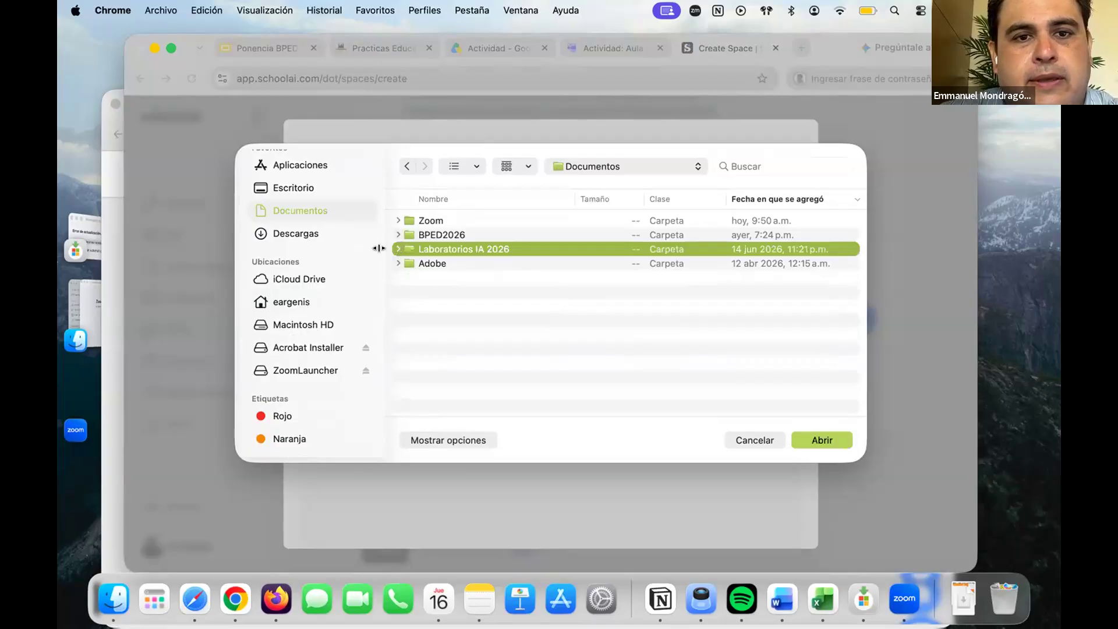
{"action": "left_click", "coordinate": [396, 249]}
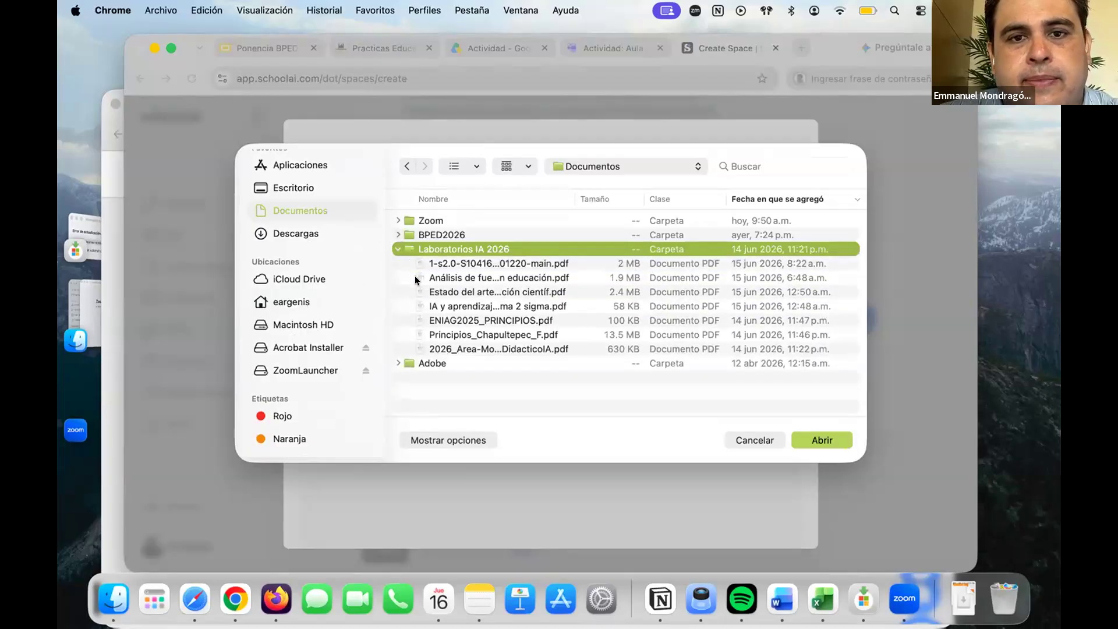
{"action": "left_click", "coordinate": [395, 248]}
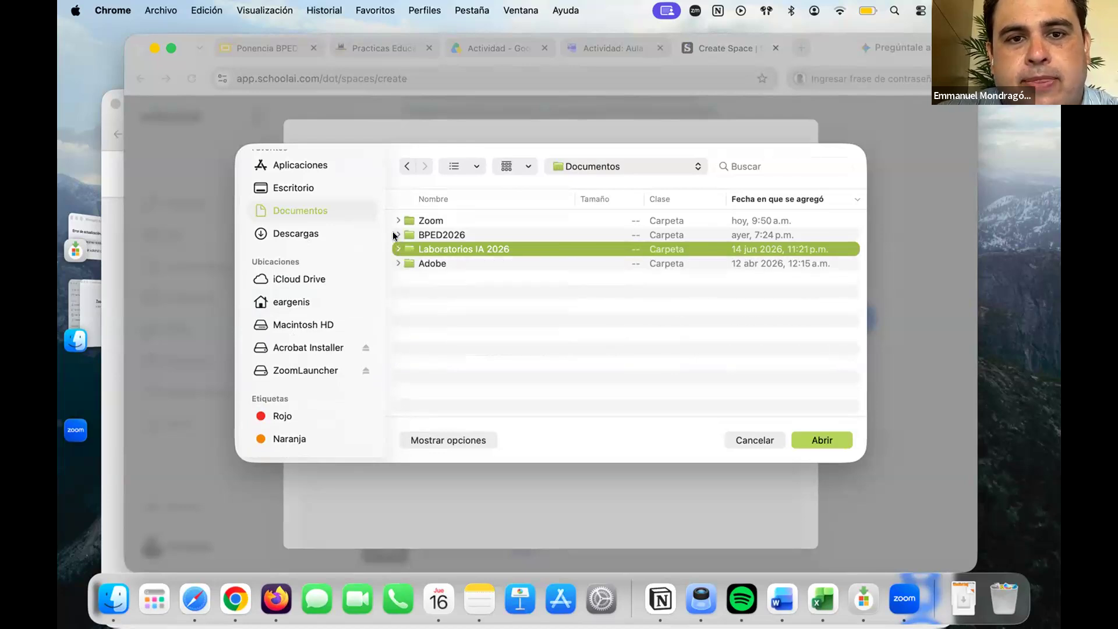
Upload Casos_correlacion_y_causalidad_SchoolAI.pdf from the BPED2026 folder to the Space's additional context.
{"action": "left_click", "coordinate": [396, 235]}
{"action": "left_click", "coordinate": [439, 247]}
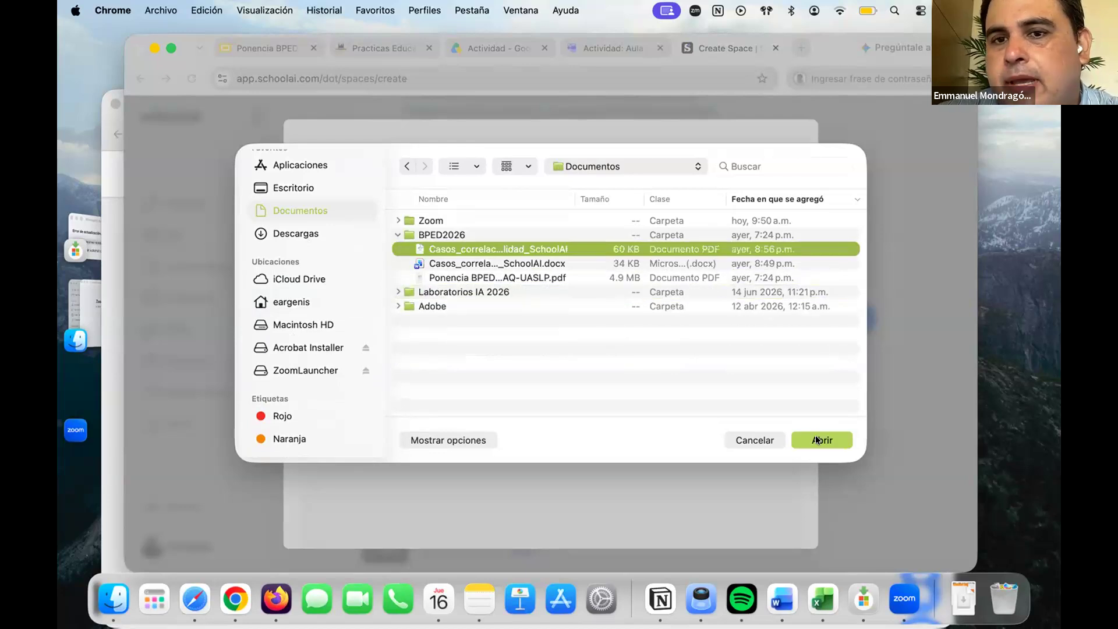
{"action": "left_click", "coordinate": [816, 439]}
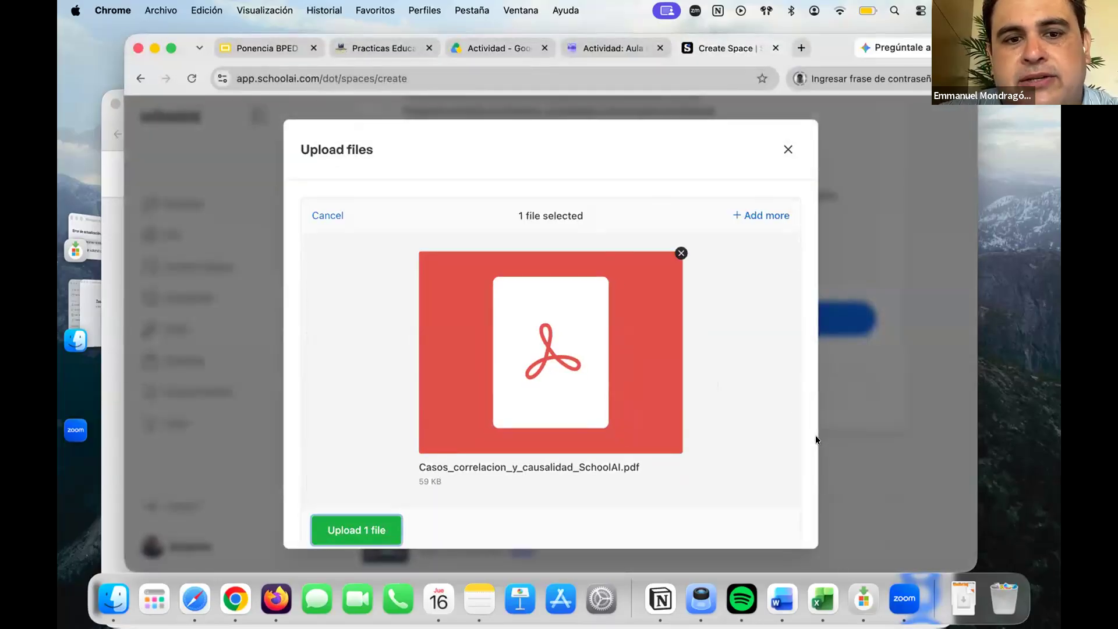
{"action": "left_click", "coordinate": [344, 530]}
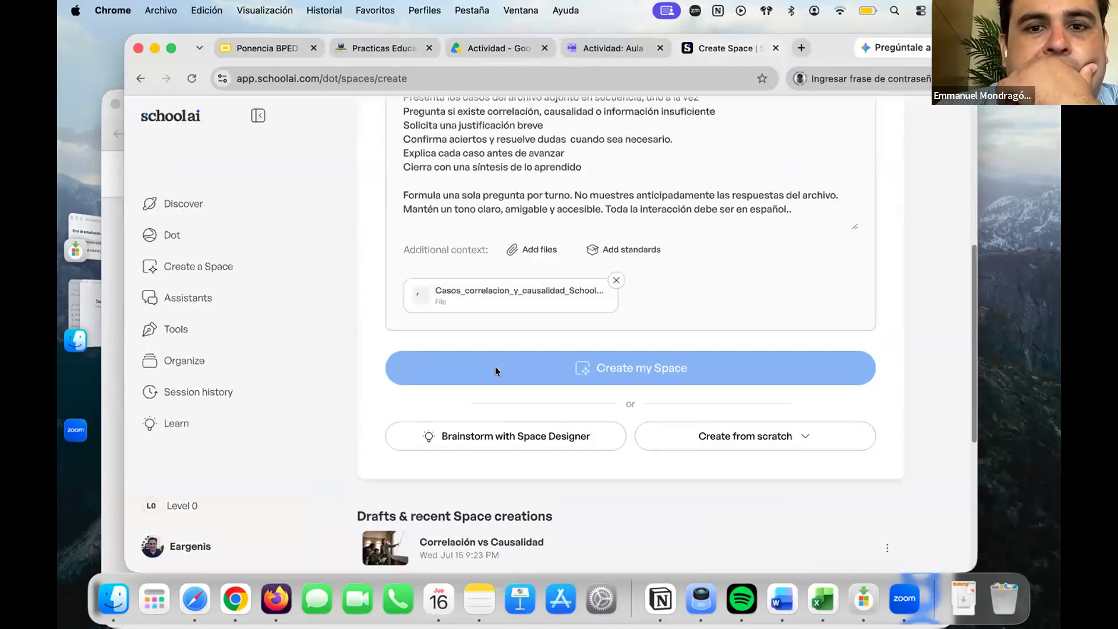
Check the description and attached PDF, and create the Space from them.
{"action": "scroll", "coordinate": [495, 371], "scroll_direction": "down", "scroll_amount": 1}
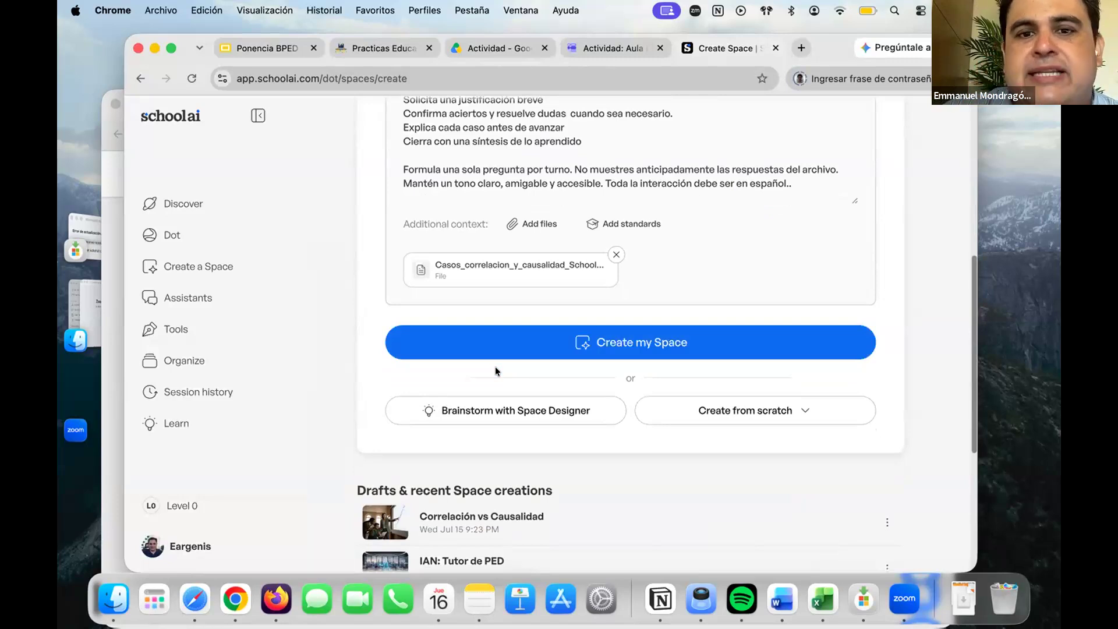
{"action": "scroll", "coordinate": [496, 370], "scroll_direction": "down", "scroll_amount": 5}
{"action": "scroll", "coordinate": [495, 370], "scroll_direction": "up", "scroll_amount": 6}
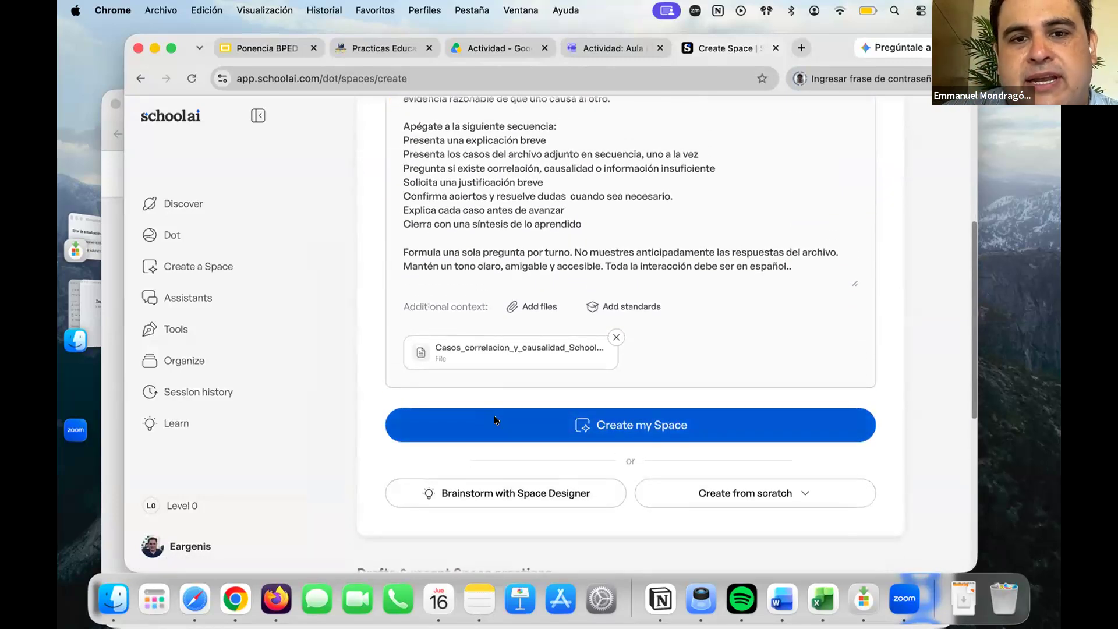
{"action": "left_click", "coordinate": [494, 420]}
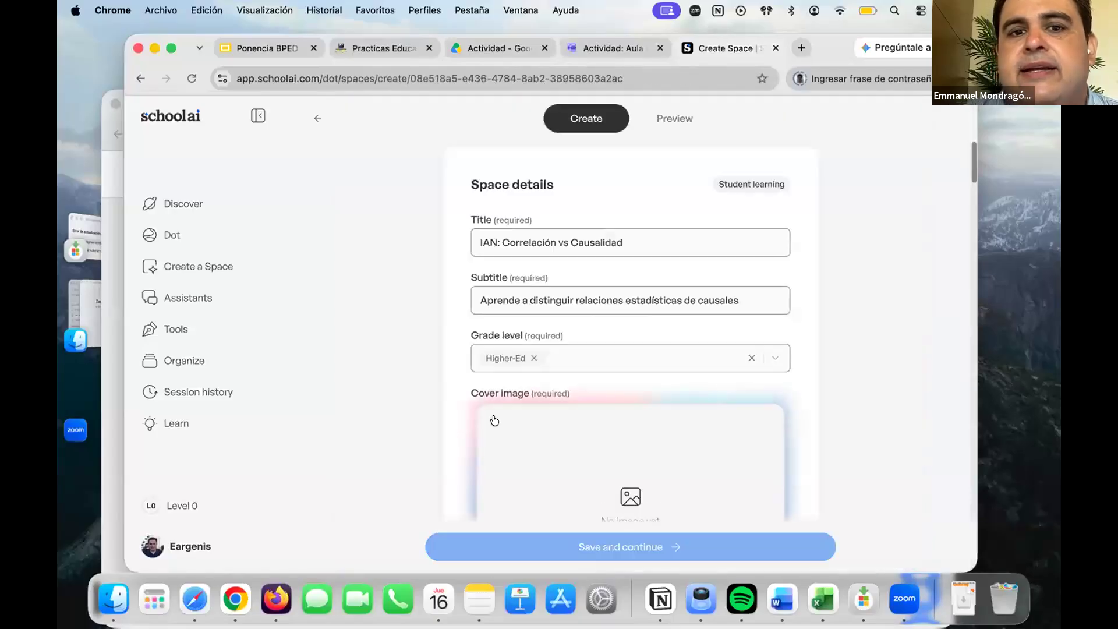
Review the generated Space details: title, subtitle, grade level, cover image and the prompt's general instructions.
{"action": "scroll", "coordinate": [436, 405], "scroll_direction": "down", "scroll_amount": 1}
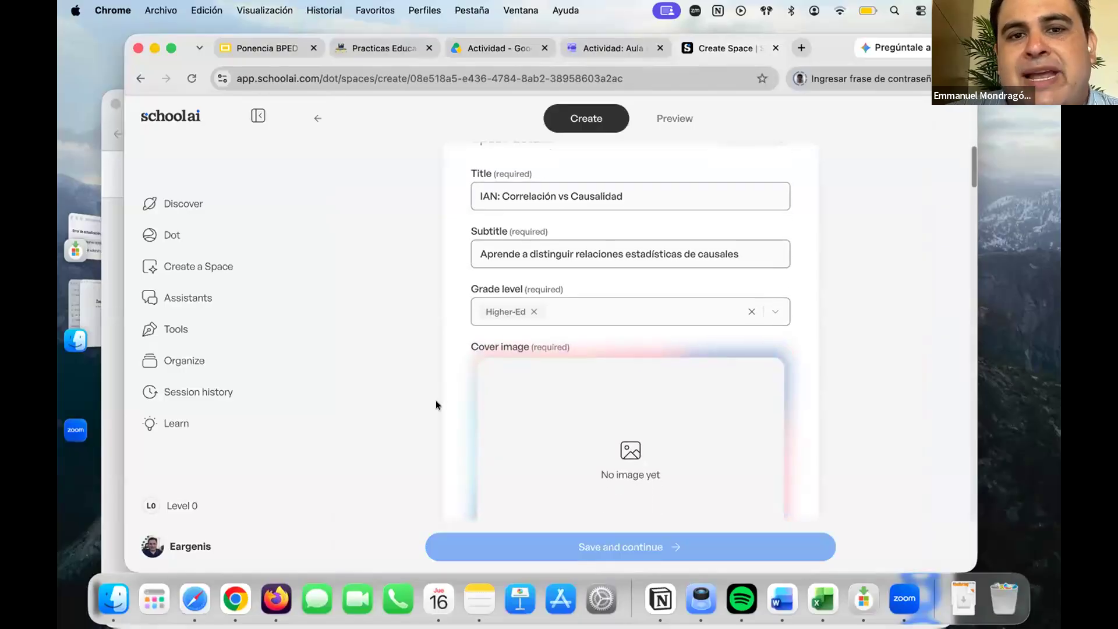
{"action": "scroll", "coordinate": [396, 406], "scroll_direction": "down", "scroll_amount": 2}
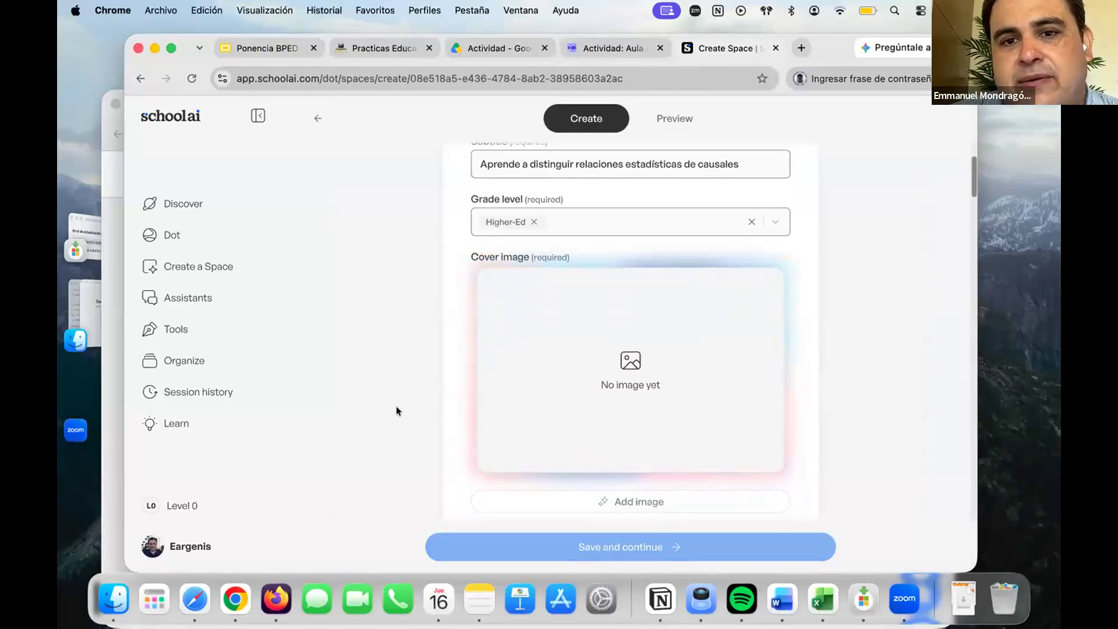
{"action": "scroll", "coordinate": [396, 406], "scroll_direction": "down", "scroll_amount": 1}
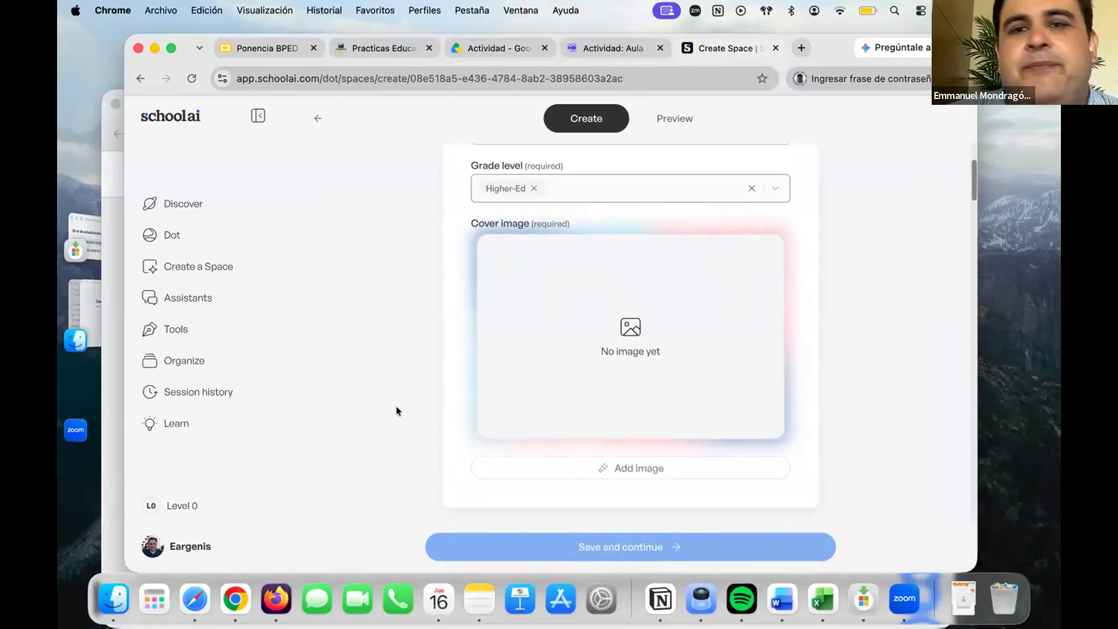
{"action": "scroll", "coordinate": [396, 406], "scroll_direction": "down", "scroll_amount": 1}
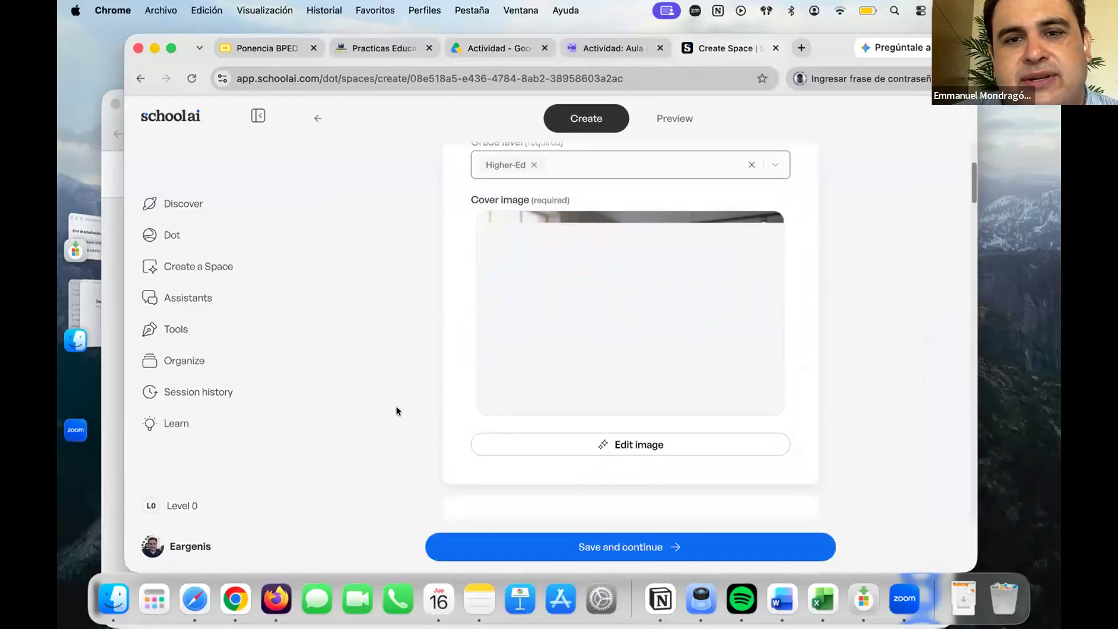
{"action": "scroll", "coordinate": [396, 407], "scroll_direction": "down", "scroll_amount": 1}
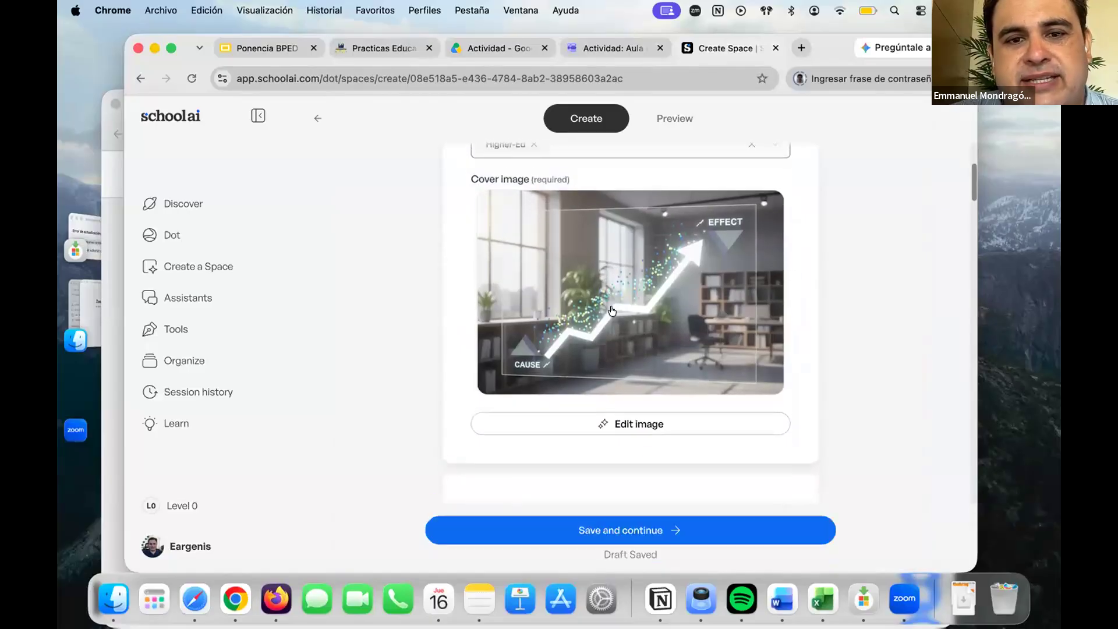
{"action": "scroll", "coordinate": [392, 351], "scroll_direction": "down", "scroll_amount": 5}
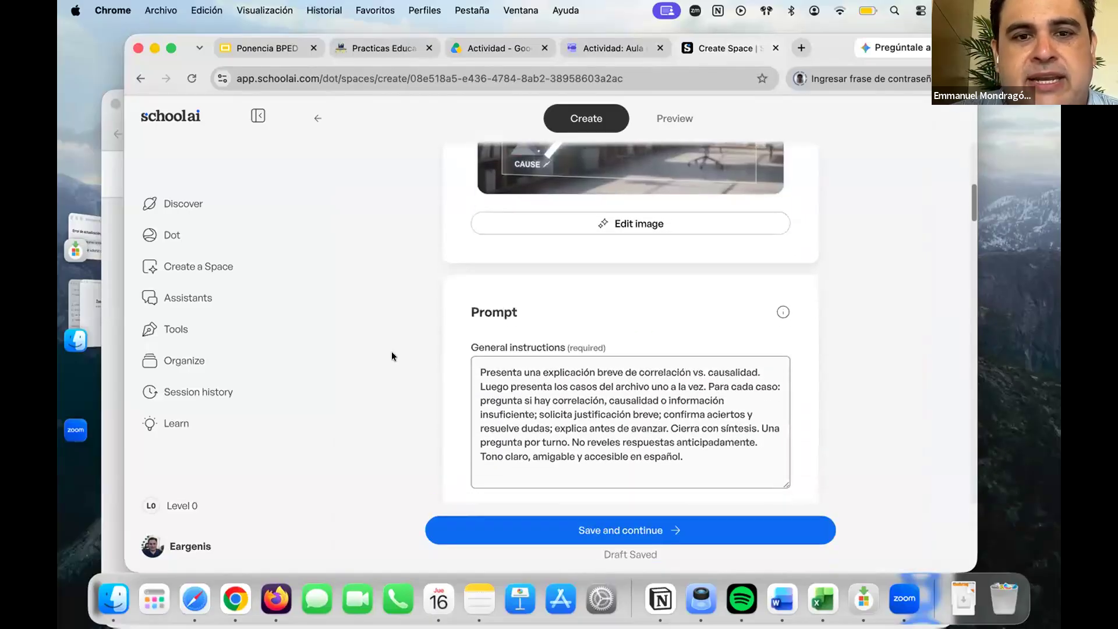
{"action": "scroll", "coordinate": [391, 356], "scroll_direction": "down", "scroll_amount": 1}
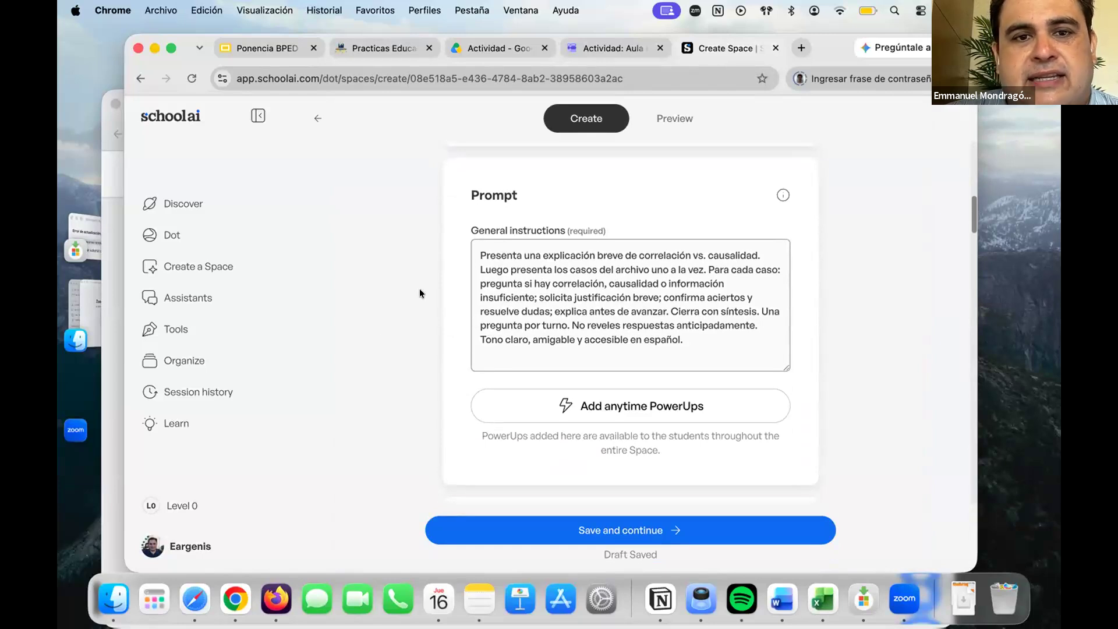
{"action": "scroll", "coordinate": [418, 321], "scroll_direction": "down", "scroll_amount": 1}
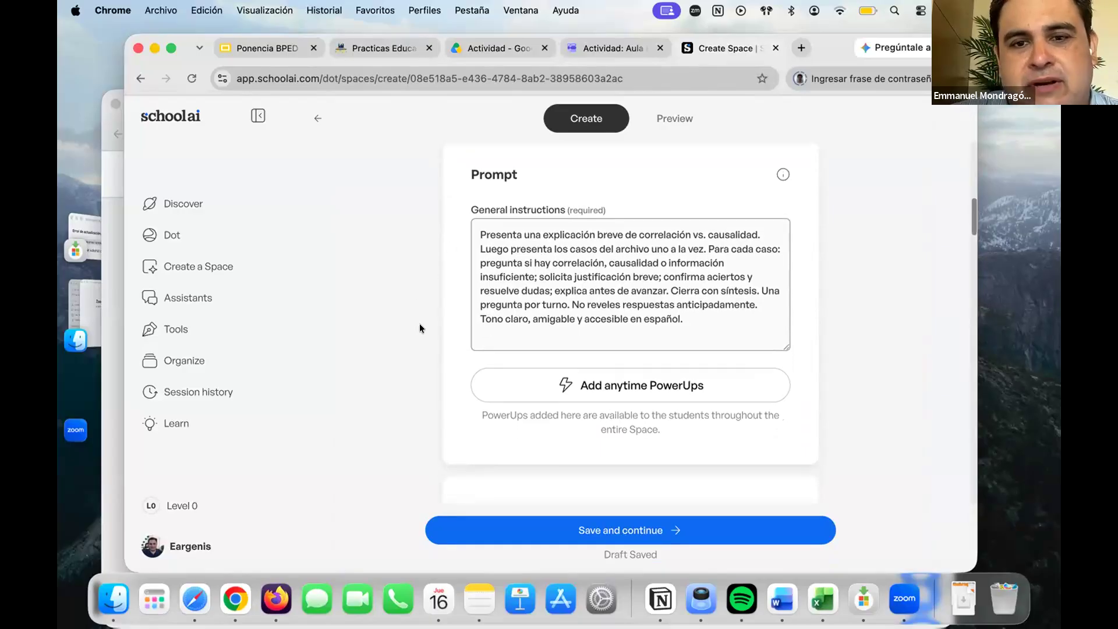
Review the Space's resources, including the attached cases PDF, and read the generated learning outcomes.
{"action": "scroll", "coordinate": [419, 328], "scroll_direction": "down", "scroll_amount": 10}
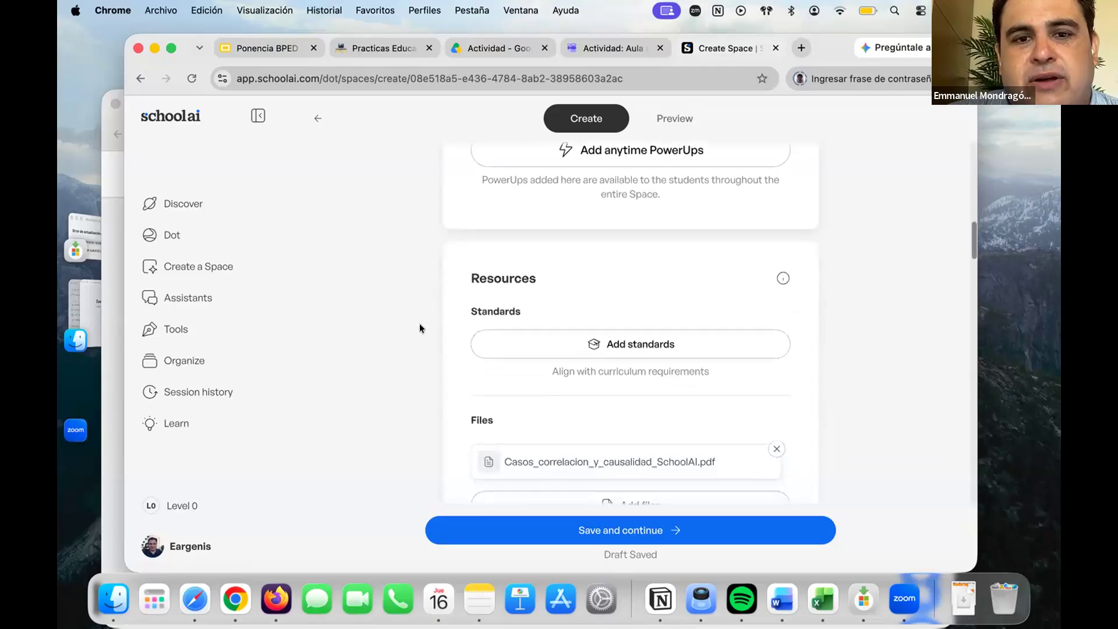
{"action": "scroll", "coordinate": [419, 328], "scroll_direction": "down", "scroll_amount": 10}
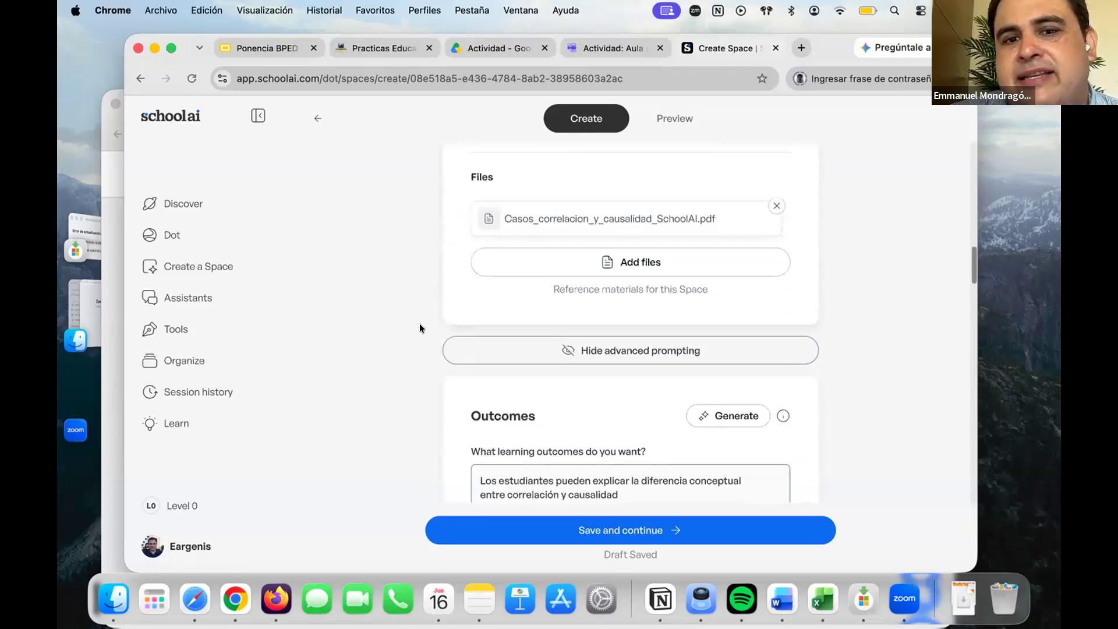
{"action": "scroll", "coordinate": [419, 328], "scroll_direction": "down", "scroll_amount": 2}
{"action": "scroll", "coordinate": [419, 326], "scroll_direction": "down", "scroll_amount": 6}
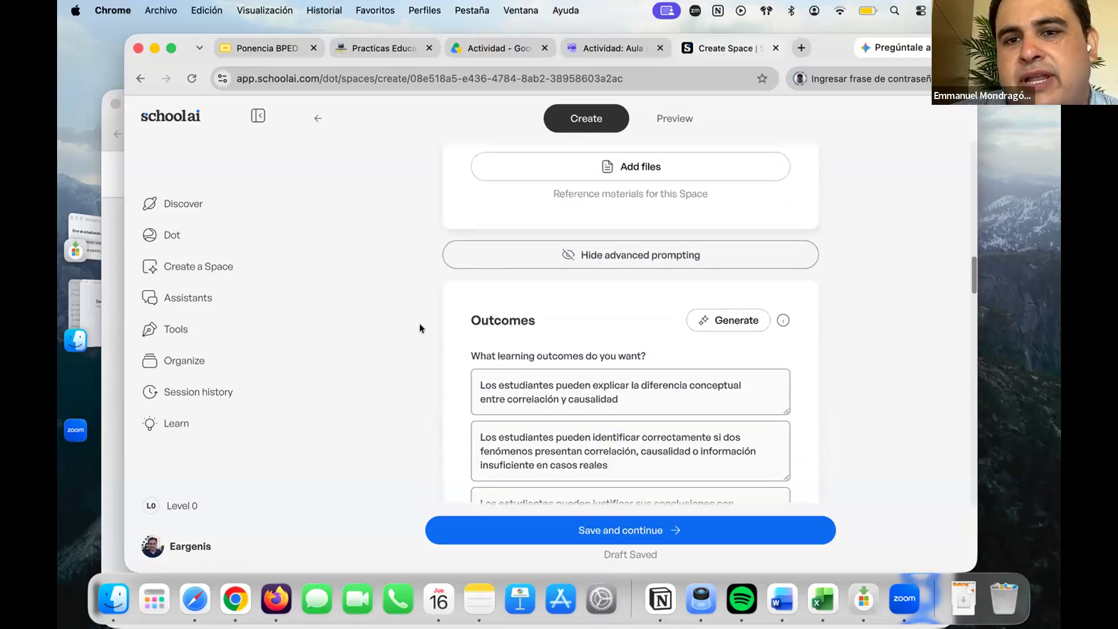
{"action": "scroll", "coordinate": [420, 323], "scroll_direction": "down", "scroll_amount": 2}
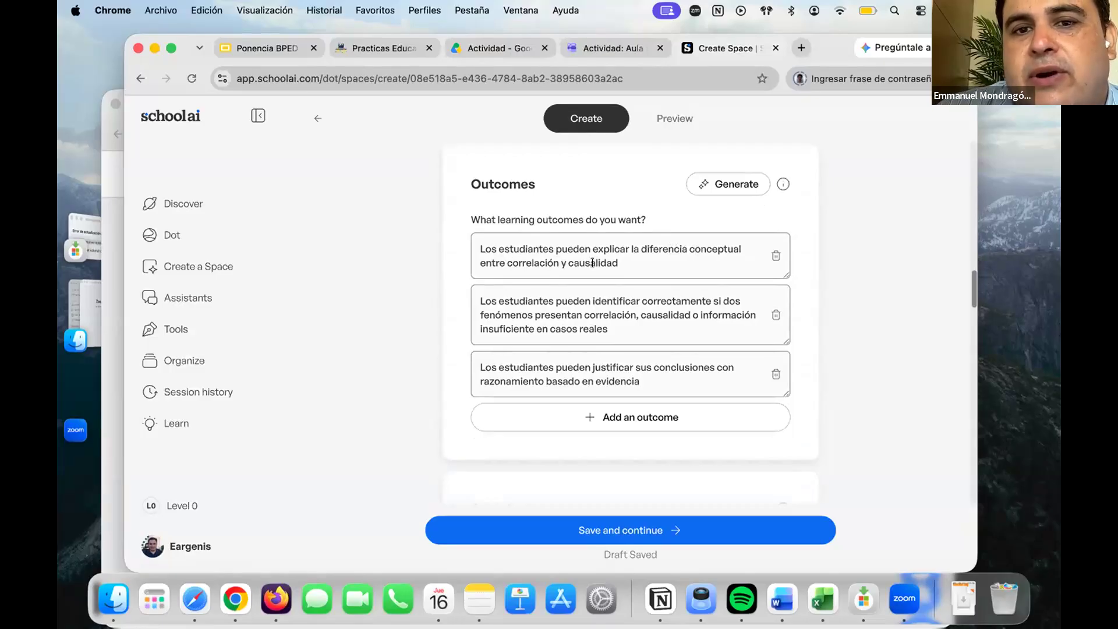
{"action": "scroll", "coordinate": [545, 308], "scroll_direction": "down", "scroll_amount": 1}
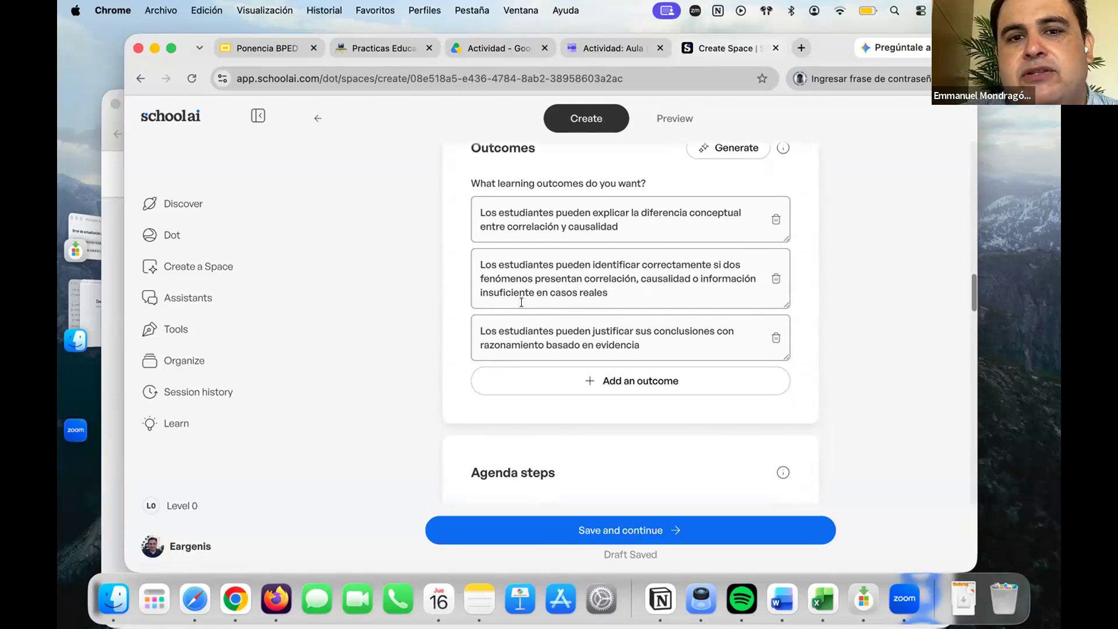
{"action": "scroll", "coordinate": [521, 301], "scroll_direction": "down", "scroll_amount": 1}
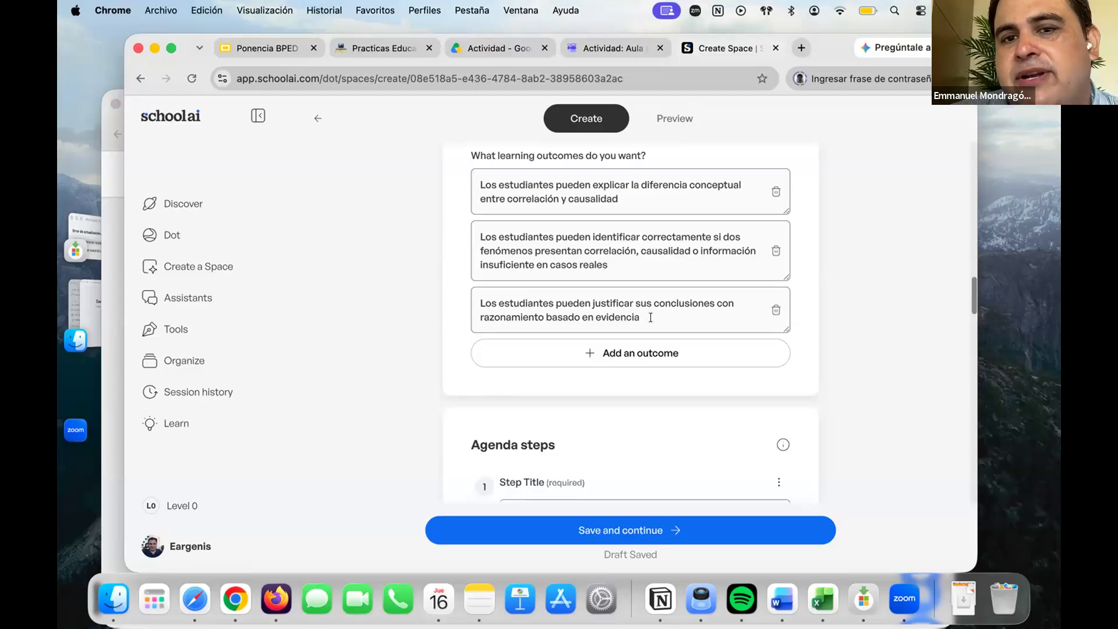
Examine the first agenda steps, covering the conceptual introduction and the ice cream and accidents case, with their instructions.
{"action": "scroll", "coordinate": [650, 318], "scroll_direction": "down", "scroll_amount": 5}
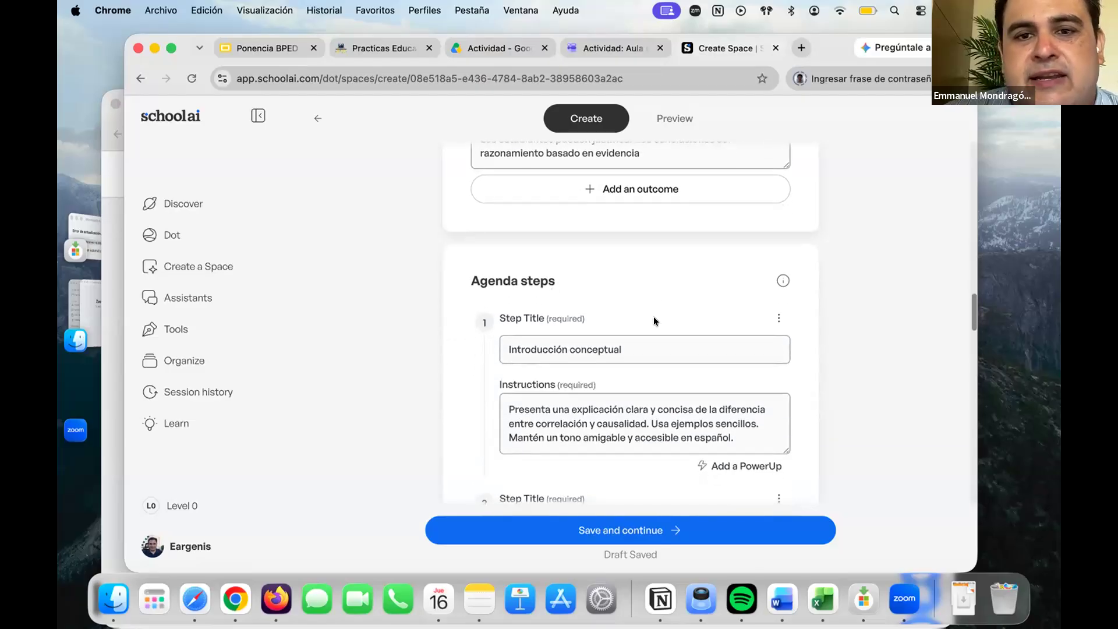
{"action": "scroll", "coordinate": [654, 316], "scroll_direction": "up", "scroll_amount": 8}
{"action": "scroll", "coordinate": [650, 318], "scroll_direction": "down", "scroll_amount": 4}
{"action": "scroll", "coordinate": [650, 317], "scroll_direction": "down", "scroll_amount": 8}
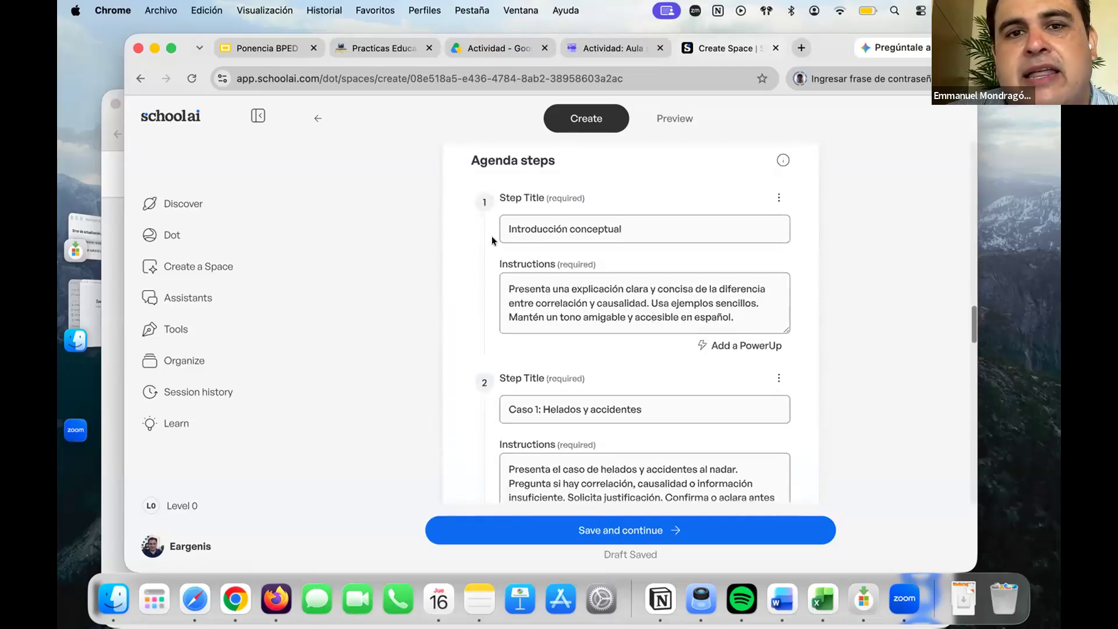
{"action": "scroll", "coordinate": [369, 365], "scroll_direction": "down", "scroll_amount": 1}
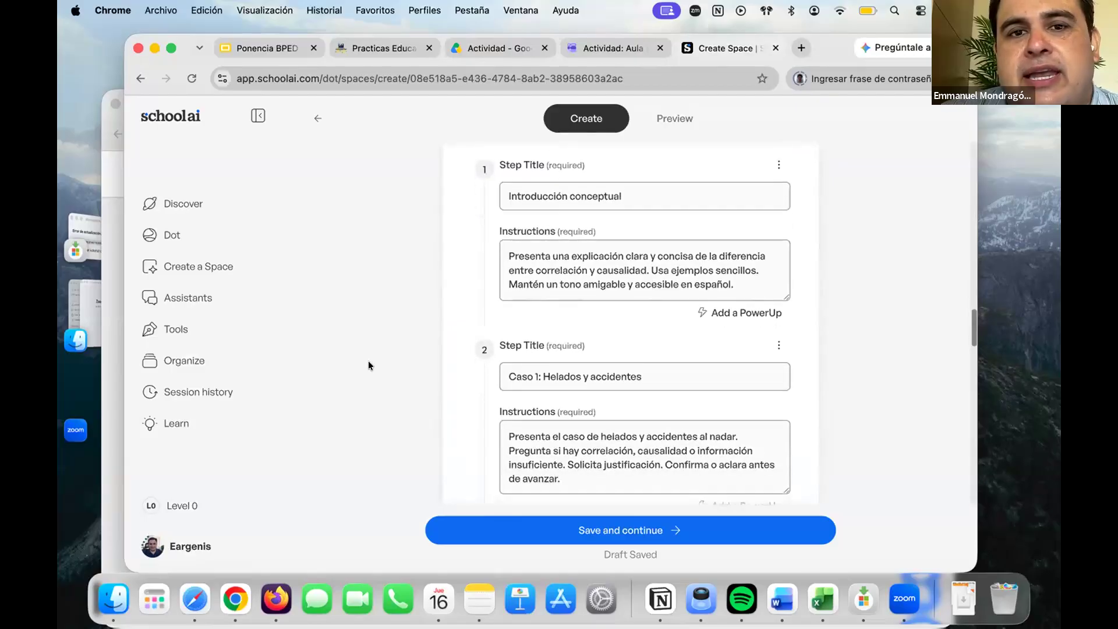
{"action": "scroll", "coordinate": [368, 366], "scroll_direction": "down", "scroll_amount": 2}
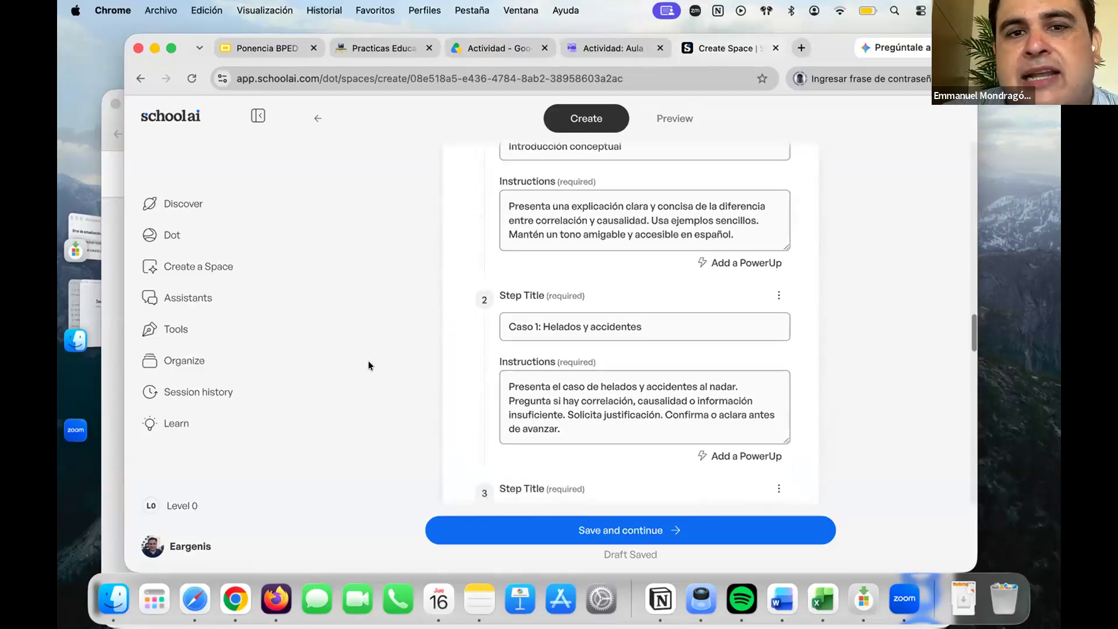
{"action": "scroll", "coordinate": [368, 361], "scroll_direction": "down", "scroll_amount": 1}
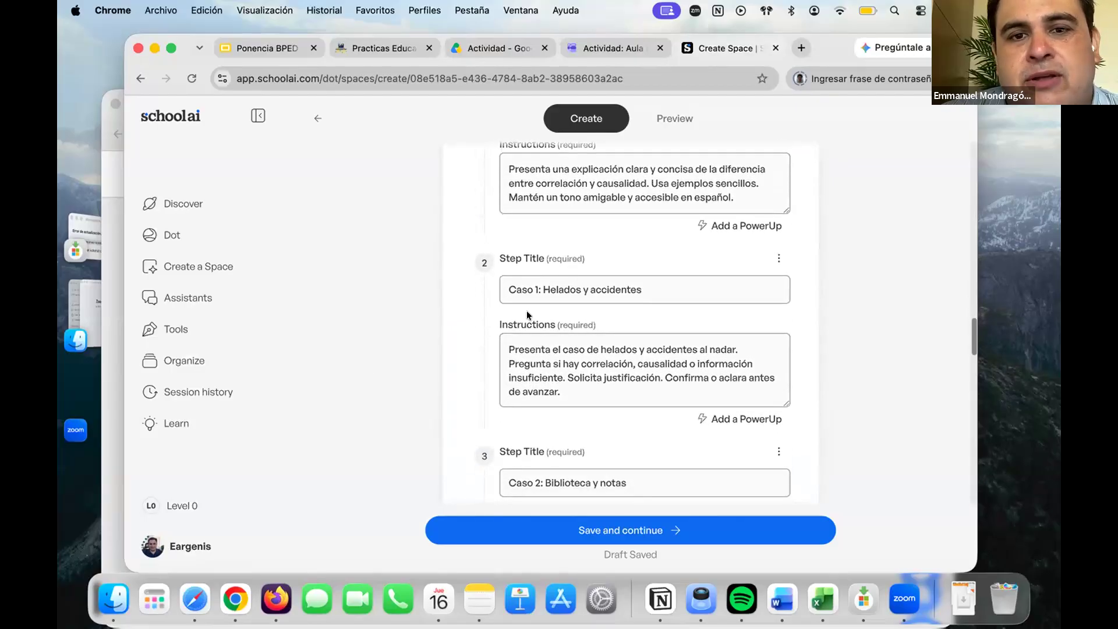
{"action": "scroll", "coordinate": [522, 312], "scroll_direction": "down", "scroll_amount": 1}
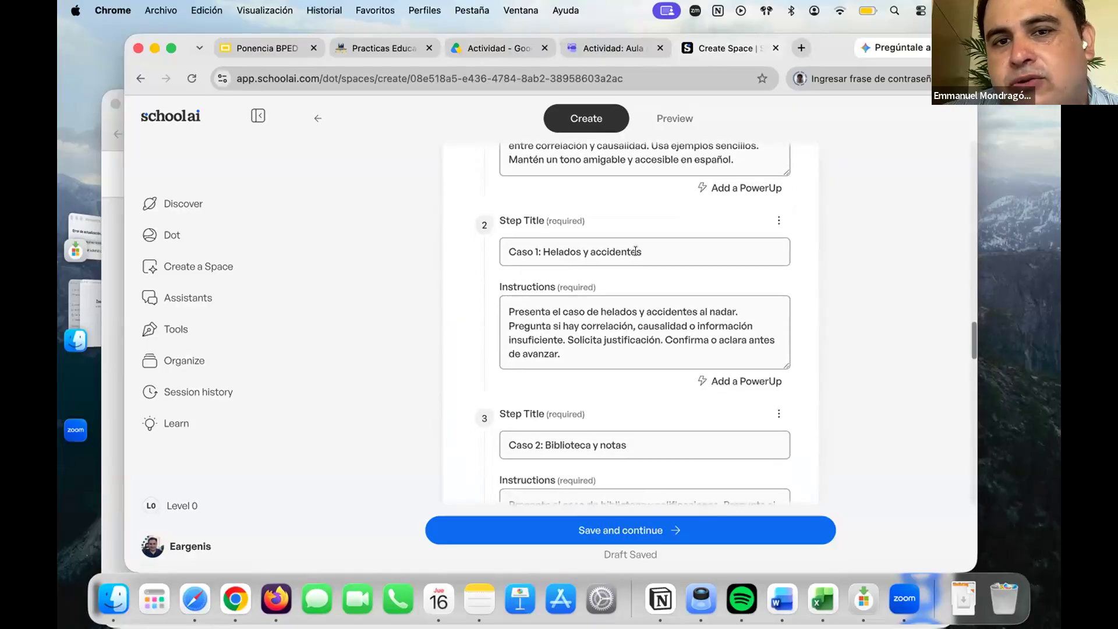
Examine the remaining agenda steps, from the library and grades case through the final synthesis, and the agenda's student visibility setting.
{"action": "scroll", "coordinate": [556, 329], "scroll_direction": "down", "scroll_amount": 5}
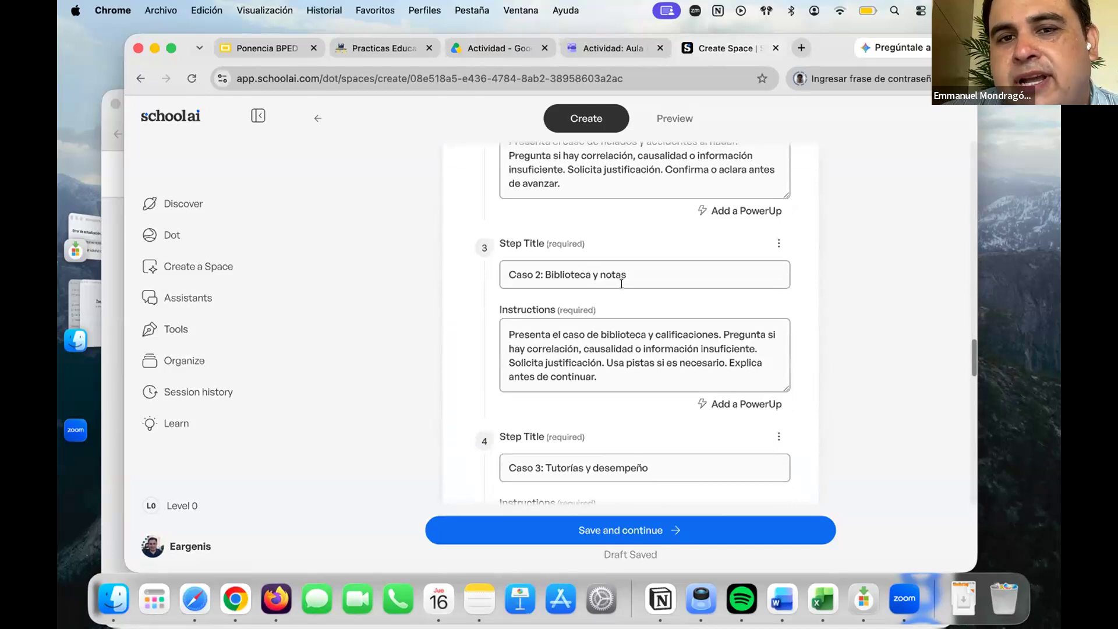
{"action": "scroll", "coordinate": [600, 299], "scroll_direction": "down", "scroll_amount": 5}
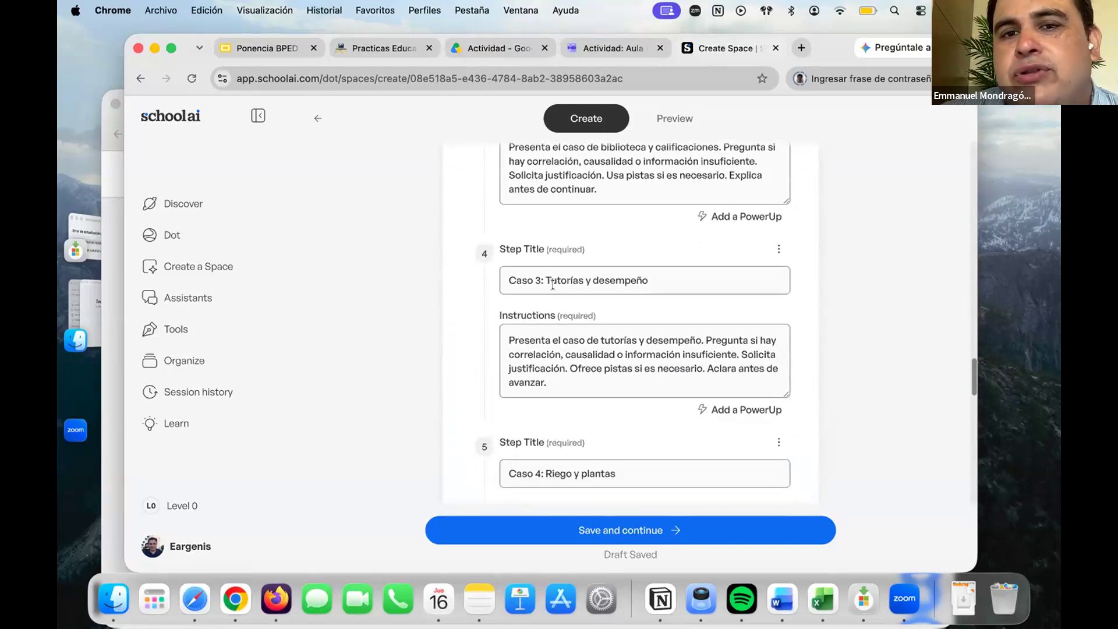
{"action": "scroll", "coordinate": [577, 313], "scroll_direction": "down", "scroll_amount": 4}
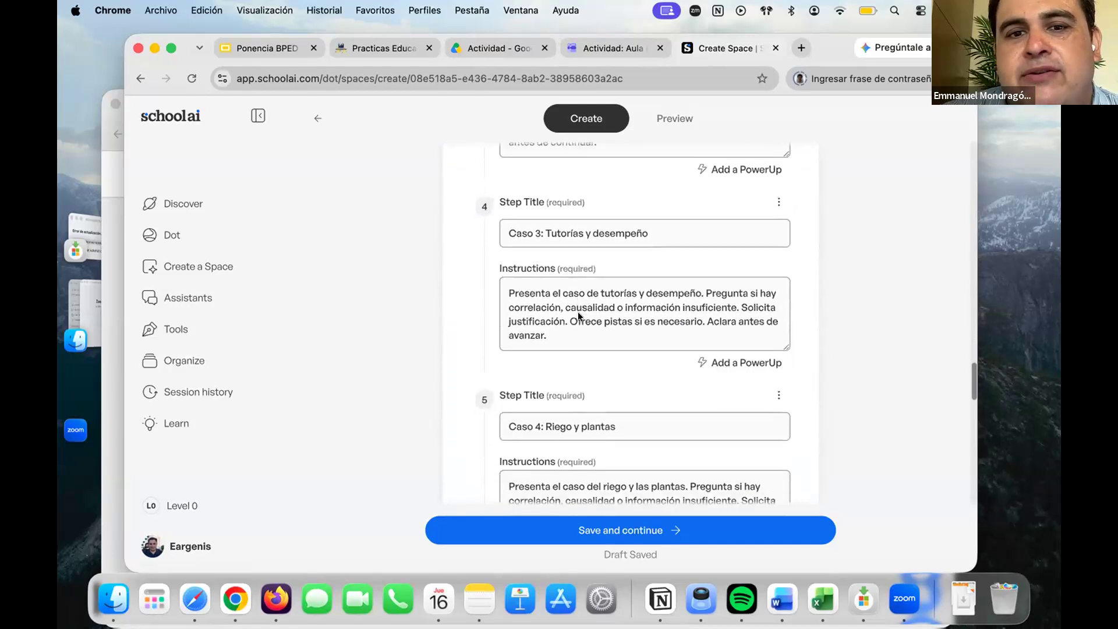
{"action": "scroll", "coordinate": [591, 348], "scroll_direction": "down", "scroll_amount": 3}
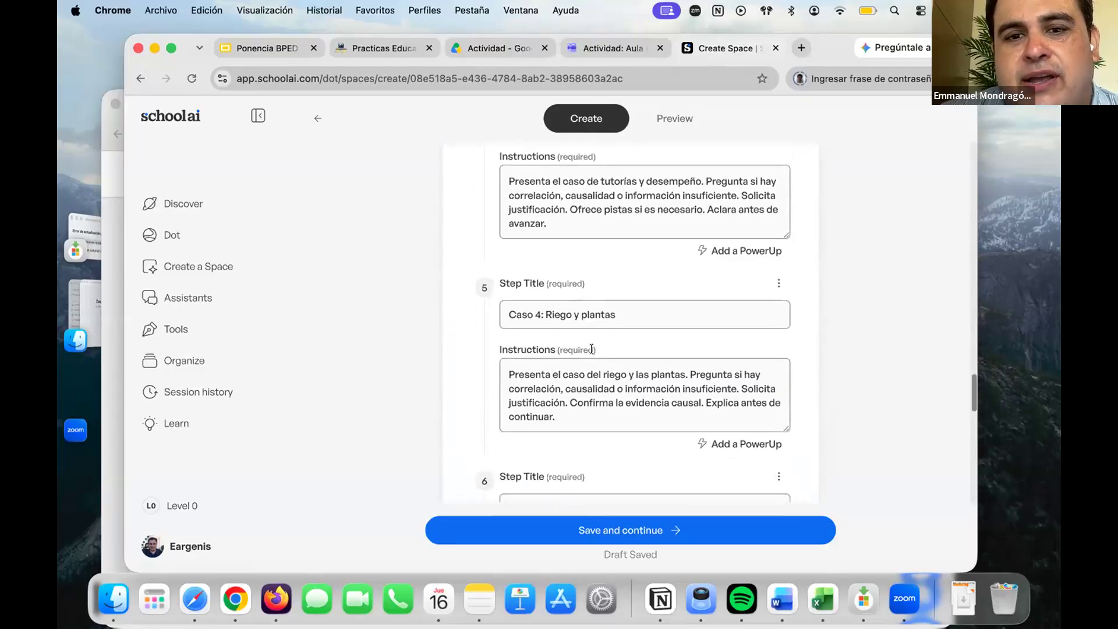
{"action": "scroll", "coordinate": [591, 344], "scroll_direction": "down", "scroll_amount": 3}
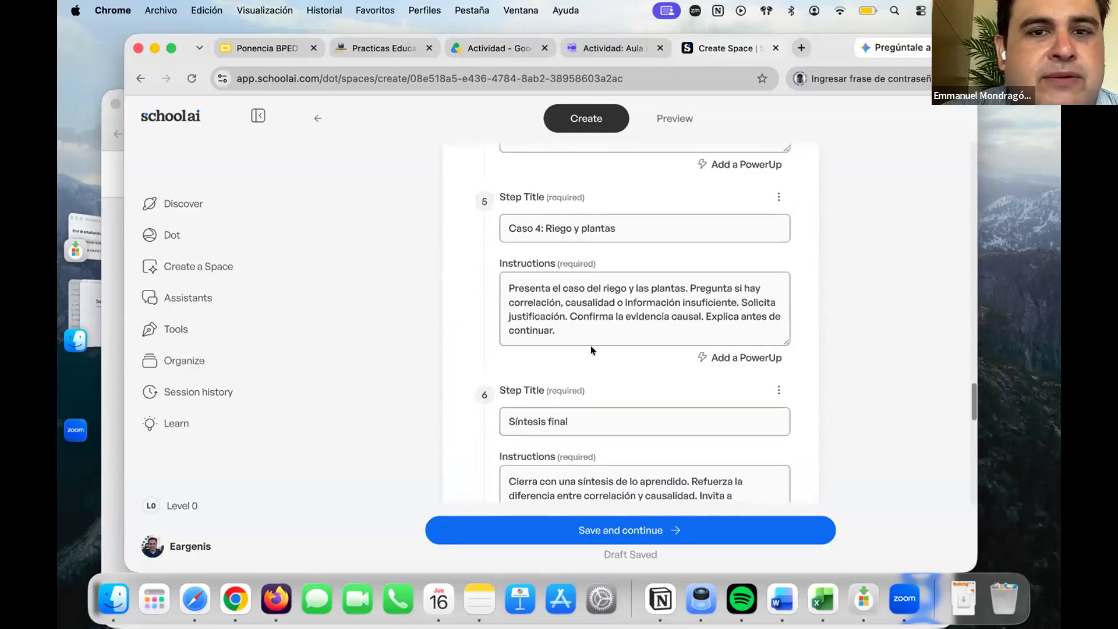
{"action": "scroll", "coordinate": [591, 344], "scroll_direction": "down", "scroll_amount": 1}
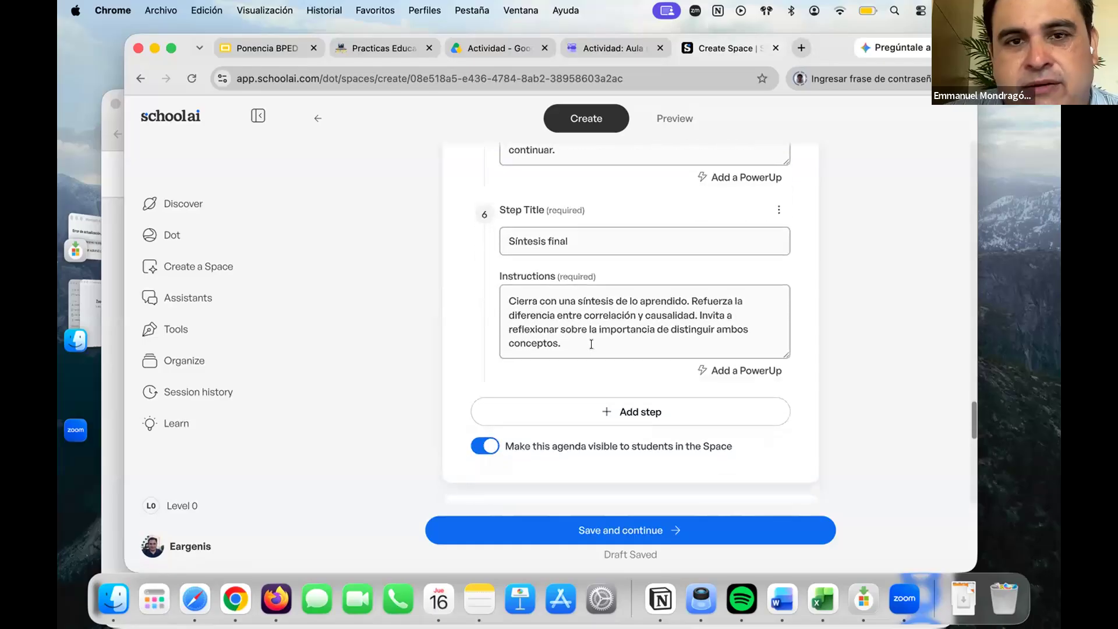
{"action": "scroll", "coordinate": [567, 324], "scroll_direction": "up", "scroll_amount": 4}
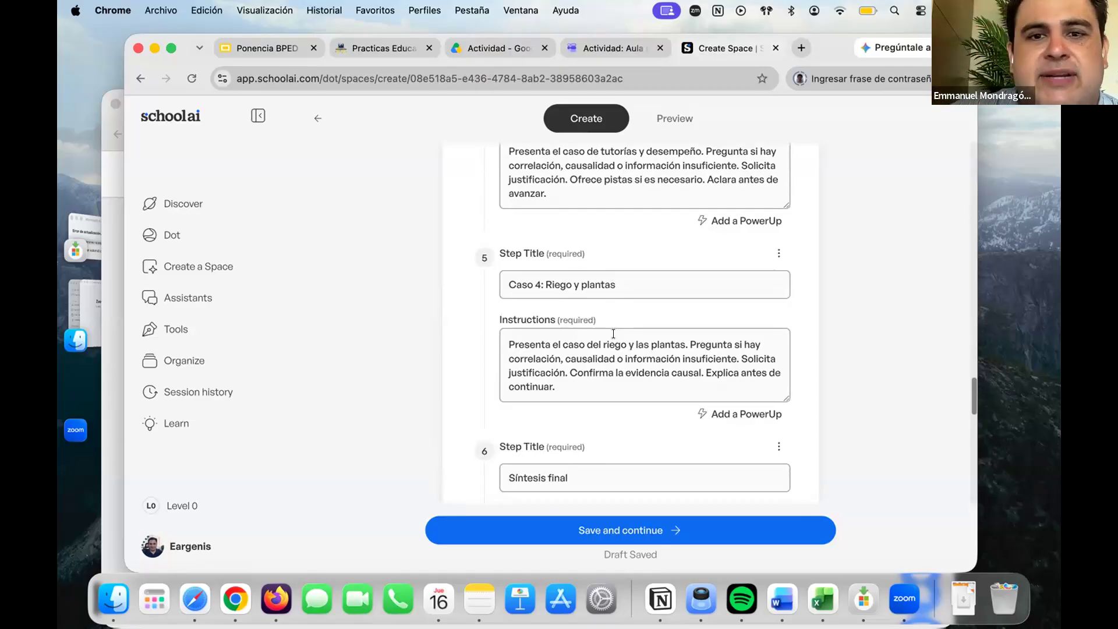
{"action": "scroll", "coordinate": [614, 334], "scroll_direction": "up", "scroll_amount": 2}
{"action": "scroll", "coordinate": [614, 334], "scroll_direction": "down", "scroll_amount": 4}
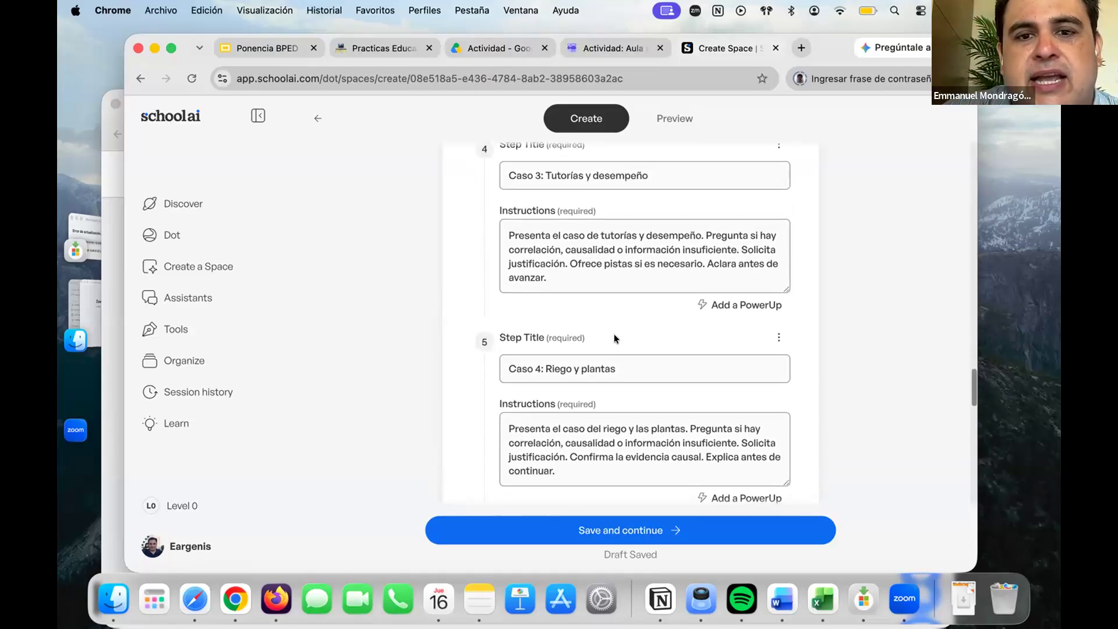
{"action": "scroll", "coordinate": [614, 335], "scroll_direction": "down", "scroll_amount": 3}
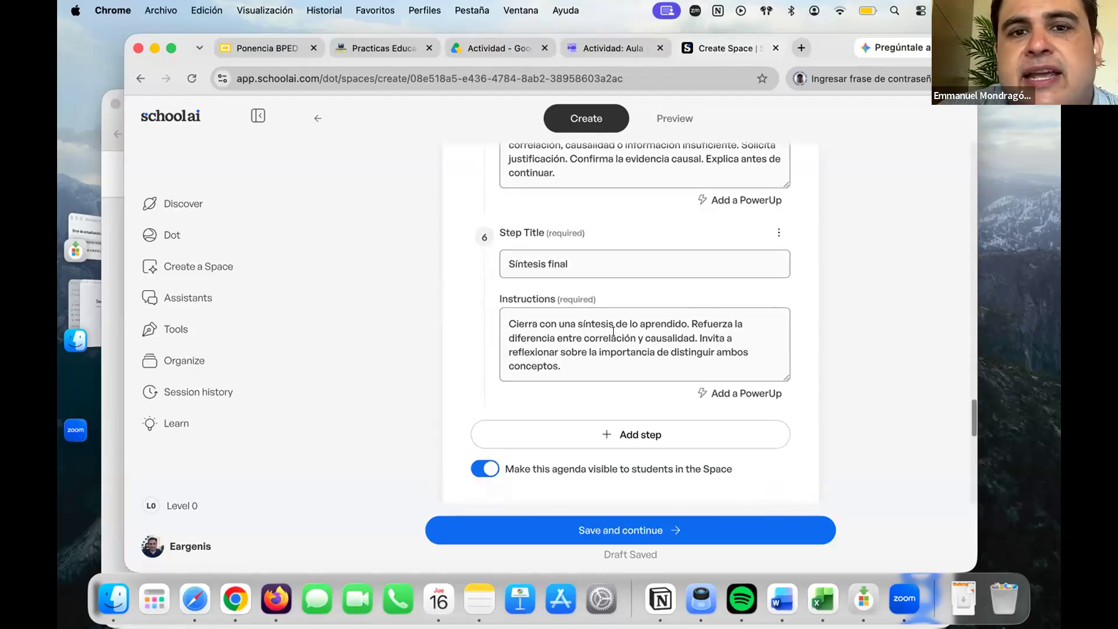
{"action": "scroll", "coordinate": [614, 332], "scroll_direction": "down", "scroll_amount": 2}
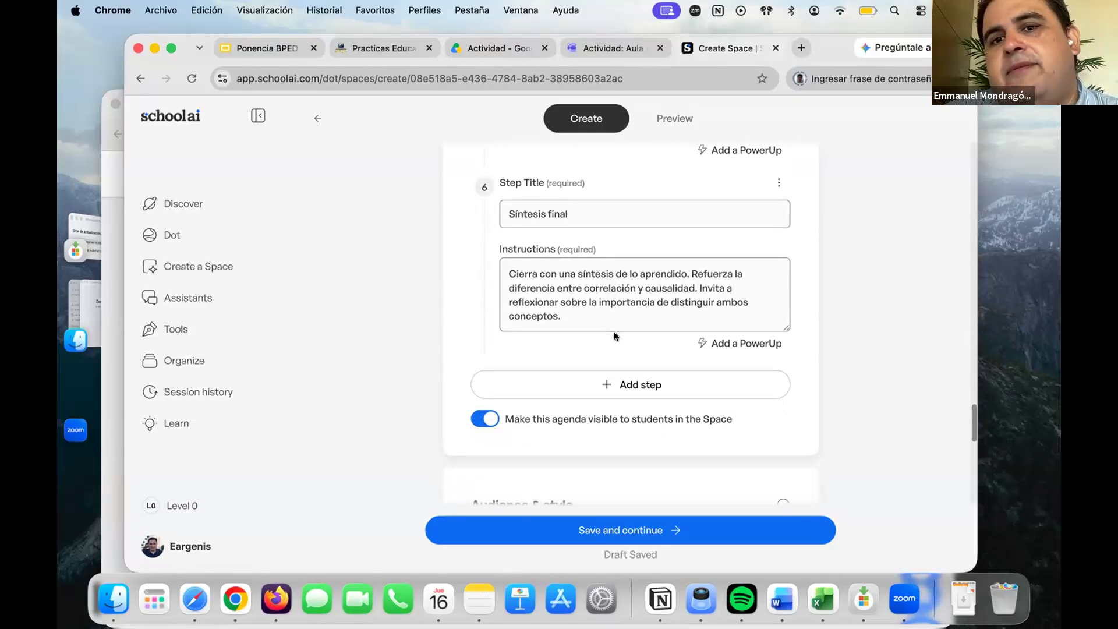
Check the audience, interaction style and publishing details, including visibility, and save the Space to continue.
{"action": "scroll", "coordinate": [614, 336], "scroll_direction": "down", "scroll_amount": 10}
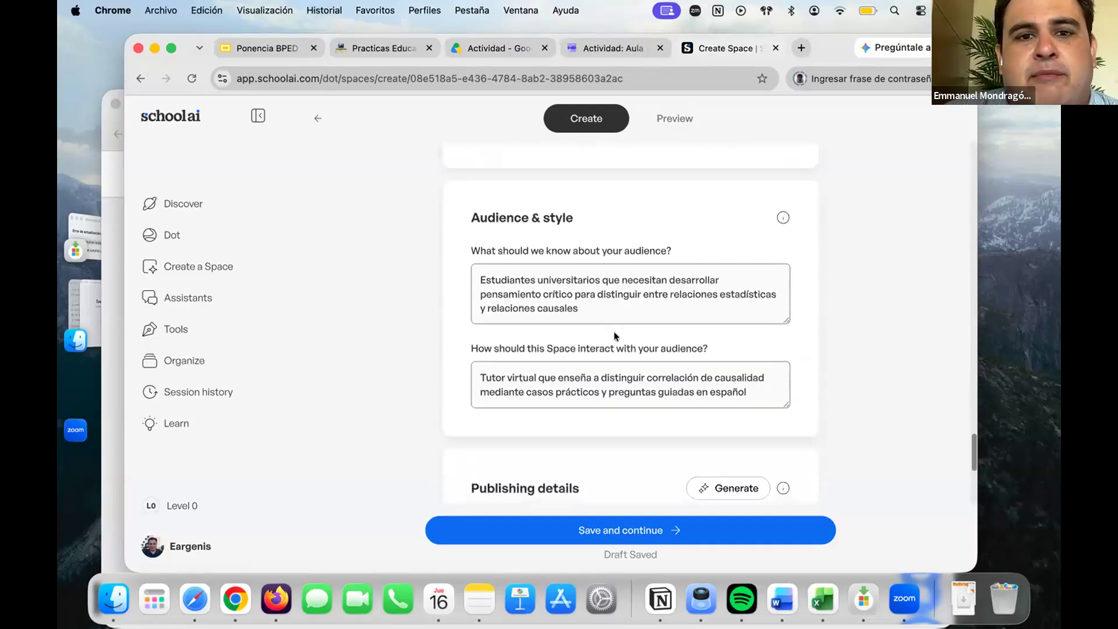
{"action": "scroll", "coordinate": [614, 331], "scroll_direction": "up", "scroll_amount": 2}
{"action": "scroll", "coordinate": [613, 331], "scroll_direction": "down", "scroll_amount": 2}
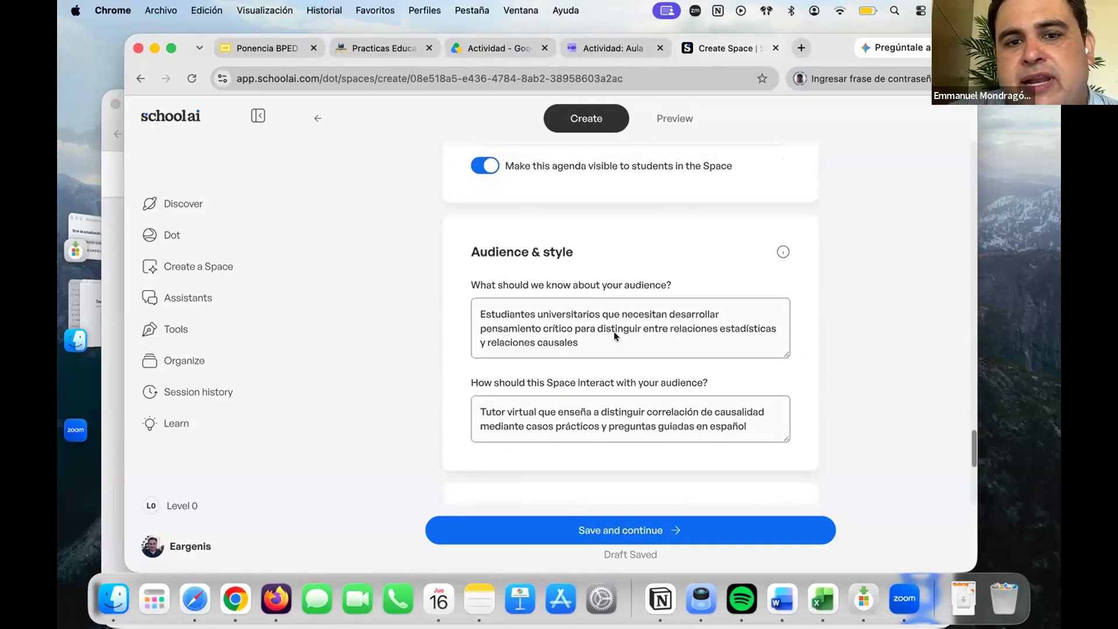
{"action": "scroll", "coordinate": [614, 330], "scroll_direction": "down", "scroll_amount": 6}
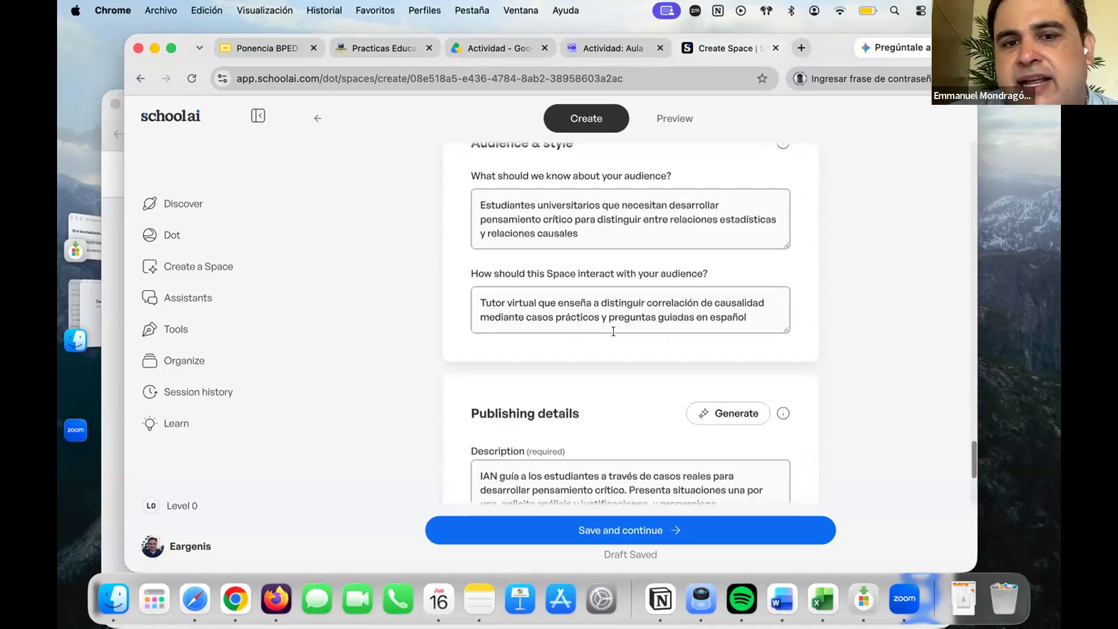
{"action": "scroll", "coordinate": [613, 329], "scroll_direction": "down", "scroll_amount": 7}
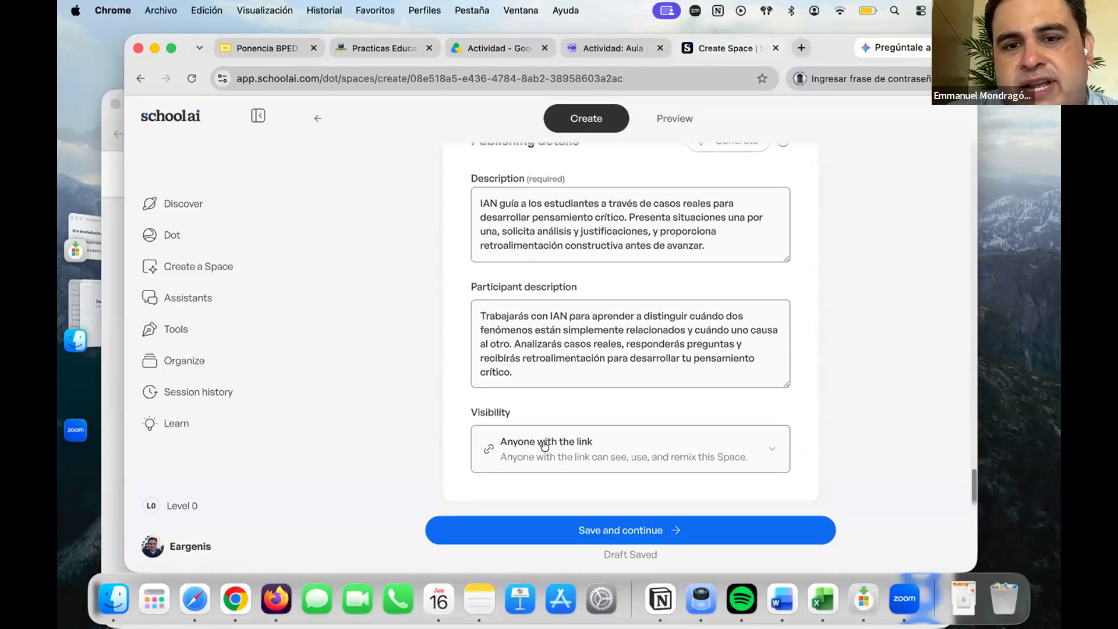
{"action": "left_click", "coordinate": [603, 525]}
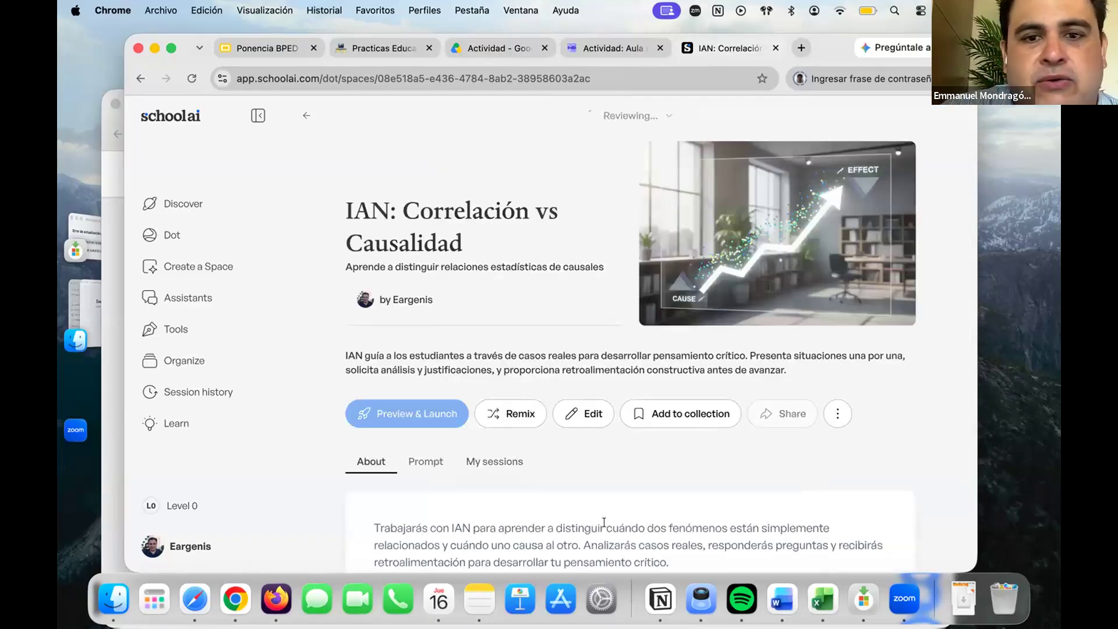
Review the saved Space's overview page, including its description, six-step agenda and learning outcomes.
{"action": "scroll", "coordinate": [603, 522], "scroll_direction": "down", "scroll_amount": 2}
{"action": "scroll", "coordinate": [603, 522], "scroll_direction": "down", "scroll_amount": 2}
{"action": "scroll", "coordinate": [603, 522], "scroll_direction": "down", "scroll_amount": 5}
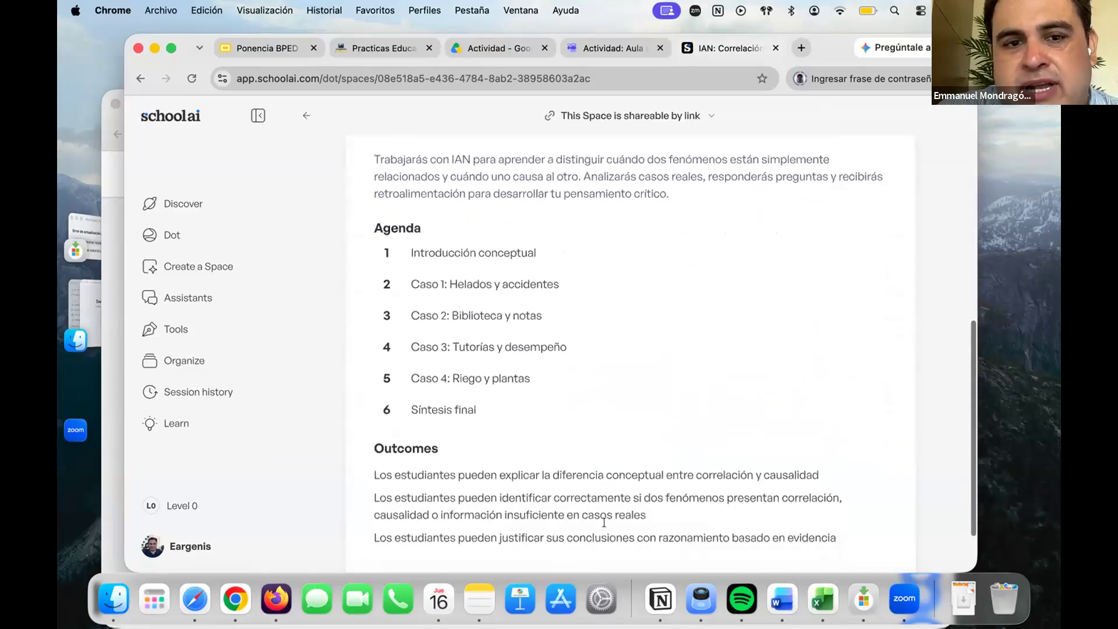
{"action": "scroll", "coordinate": [604, 522], "scroll_direction": "up", "scroll_amount": 5}
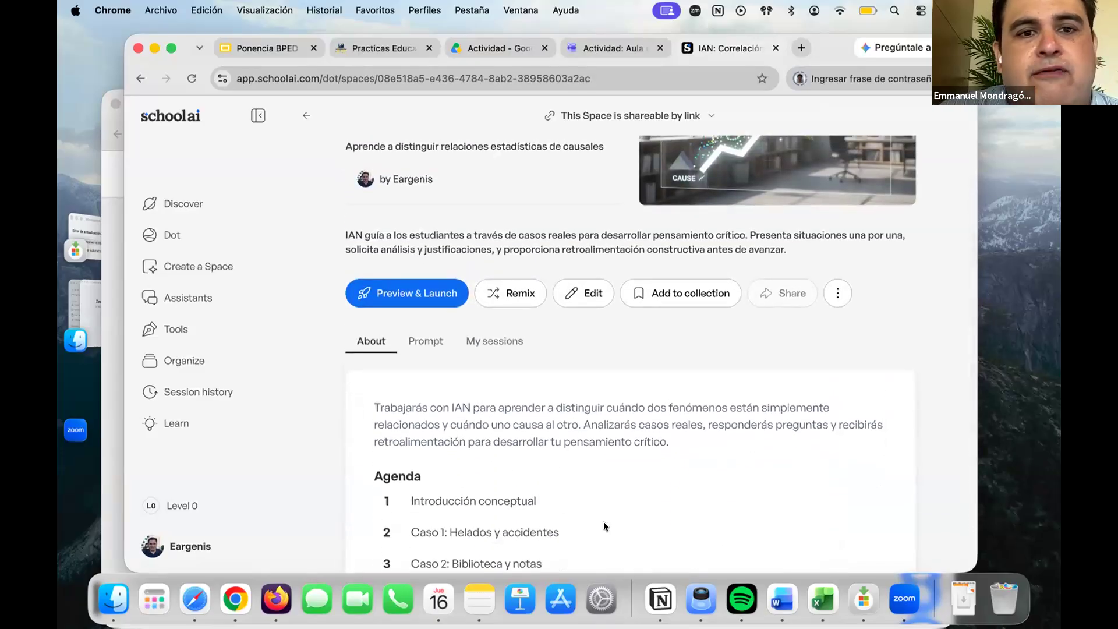
{"action": "scroll", "coordinate": [604, 522], "scroll_direction": "up", "scroll_amount": 2}
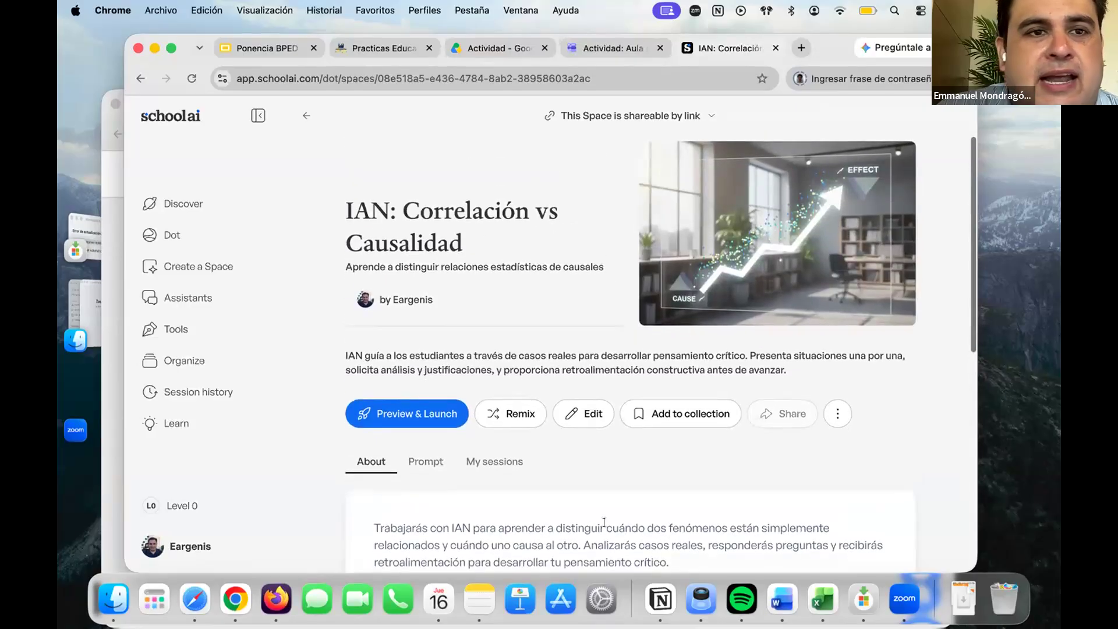
{"action": "scroll", "coordinate": [603, 522], "scroll_direction": "down", "scroll_amount": 2}
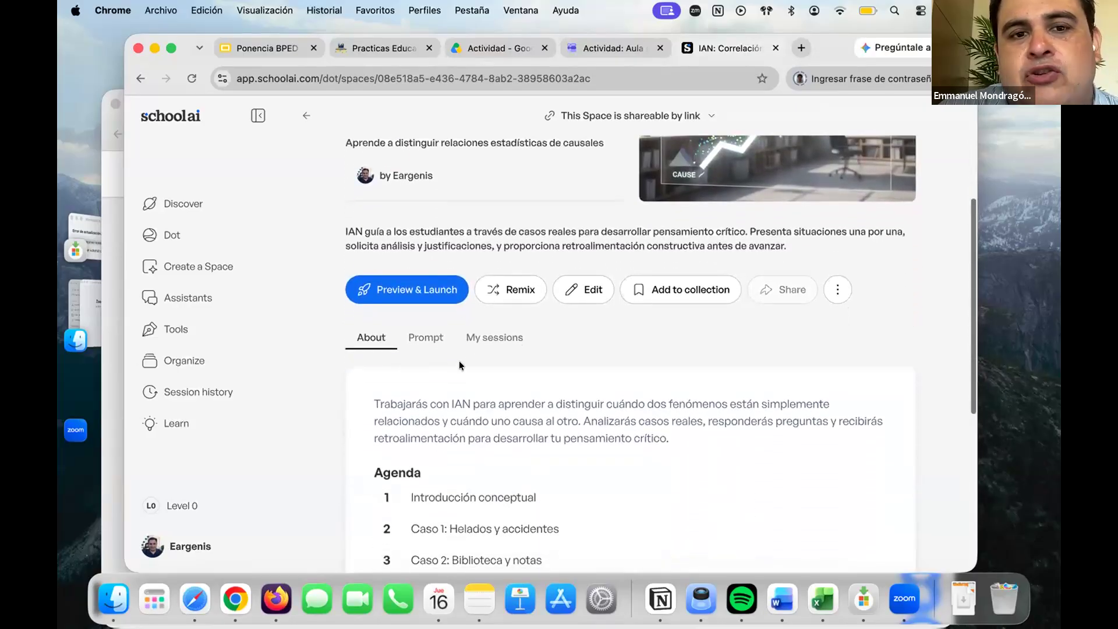
Check the session's launch settings, including name, grade level and outcomes, and open the student preview of the tutor.
{"action": "left_click", "coordinate": [403, 285]}
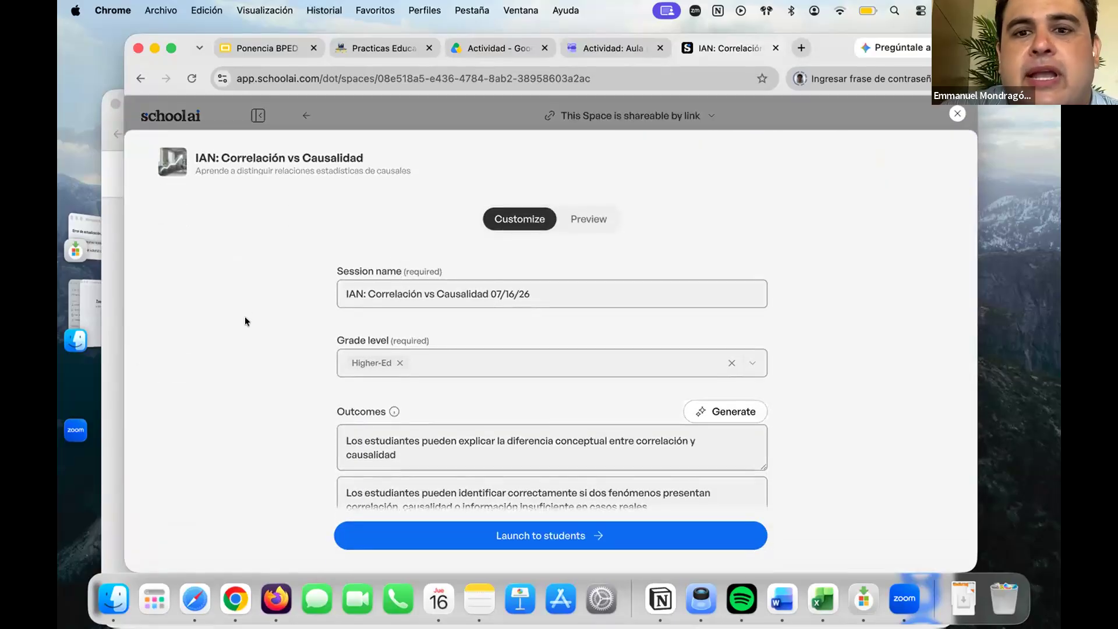
{"action": "scroll", "coordinate": [417, 297], "scroll_direction": "down", "scroll_amount": 5}
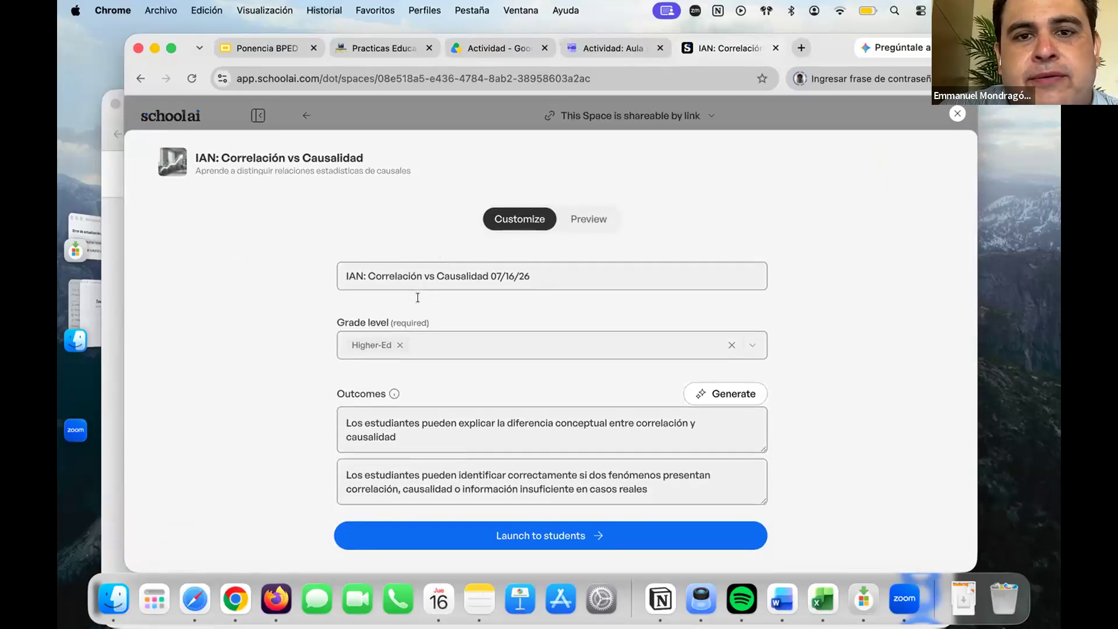
{"action": "left_click", "coordinate": [588, 220]}
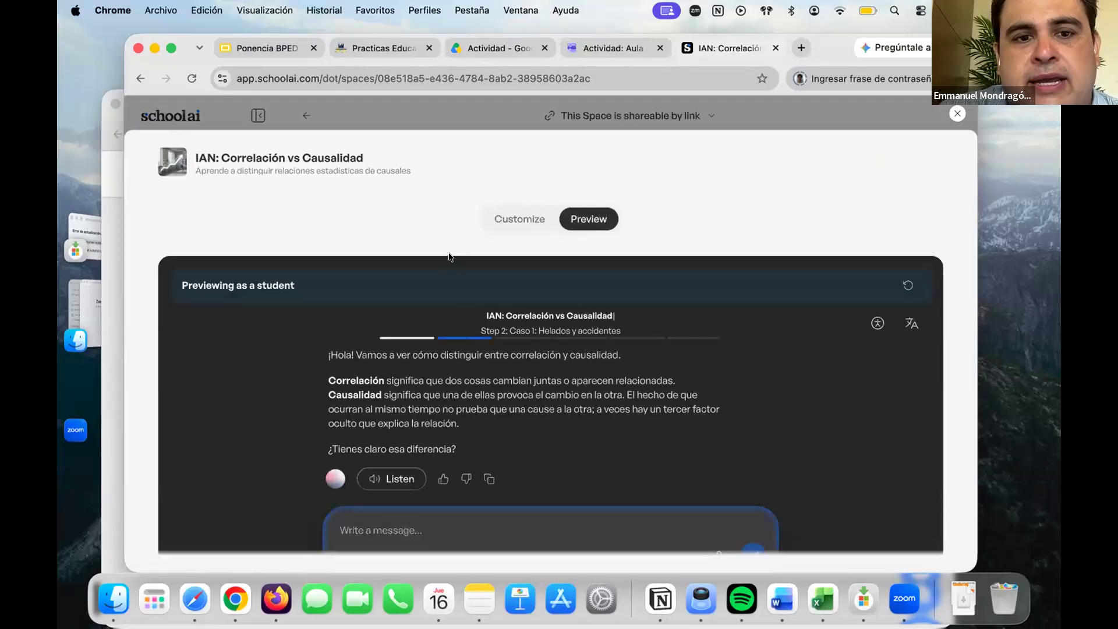
Test the tutor by answering "No" to its question about understanding the difference, read its reply and close the preview.
{"action": "scroll", "coordinate": [453, 257], "scroll_direction": "down", "scroll_amount": 3}
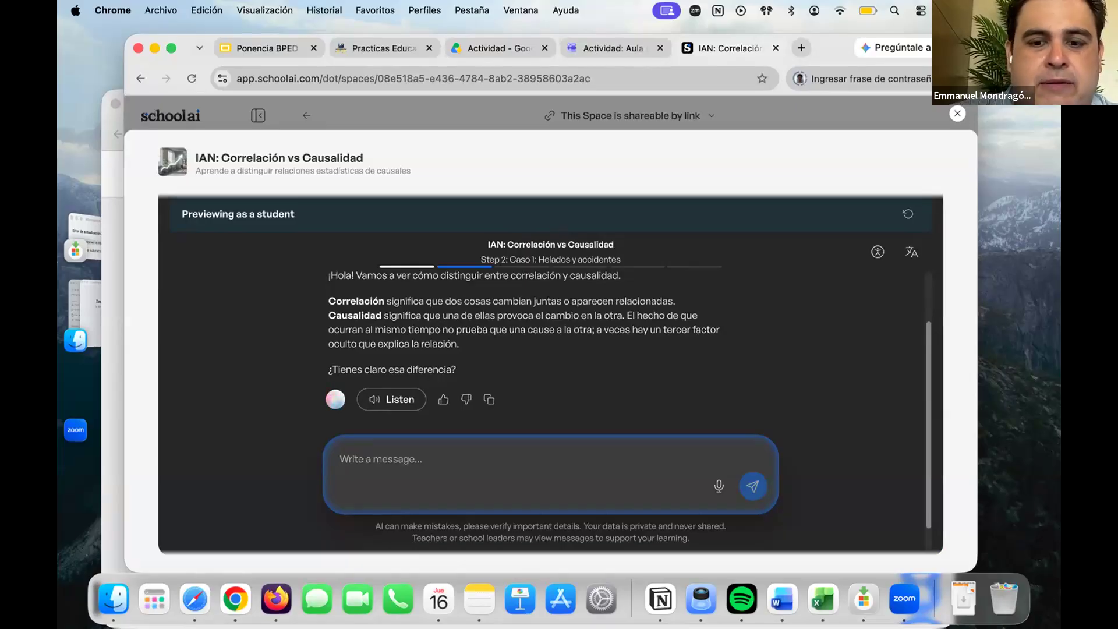
{"action": "type", "text": "No"}
{"action": "key", "text": "Return"}
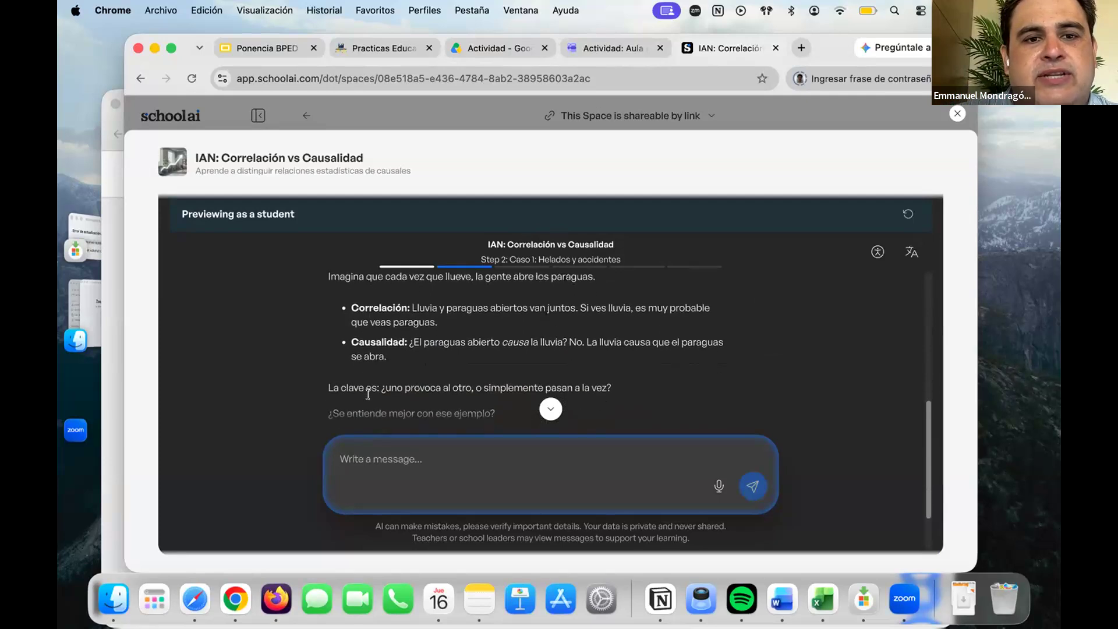
{"action": "scroll", "coordinate": [369, 398], "scroll_direction": "down", "scroll_amount": 1}
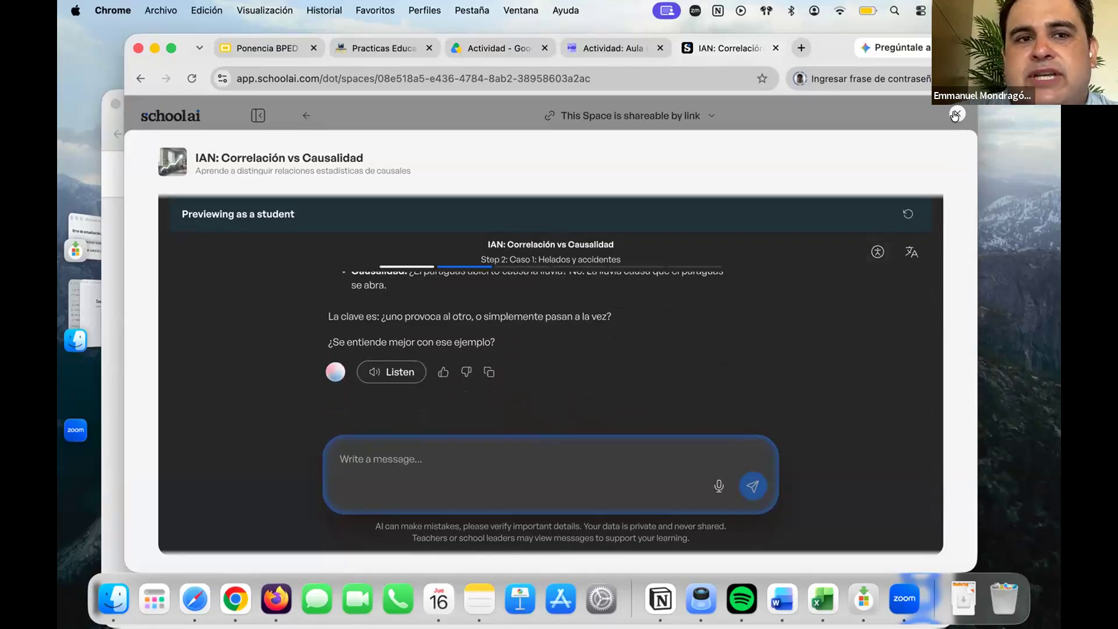
{"action": "left_click", "coordinate": [957, 115]}
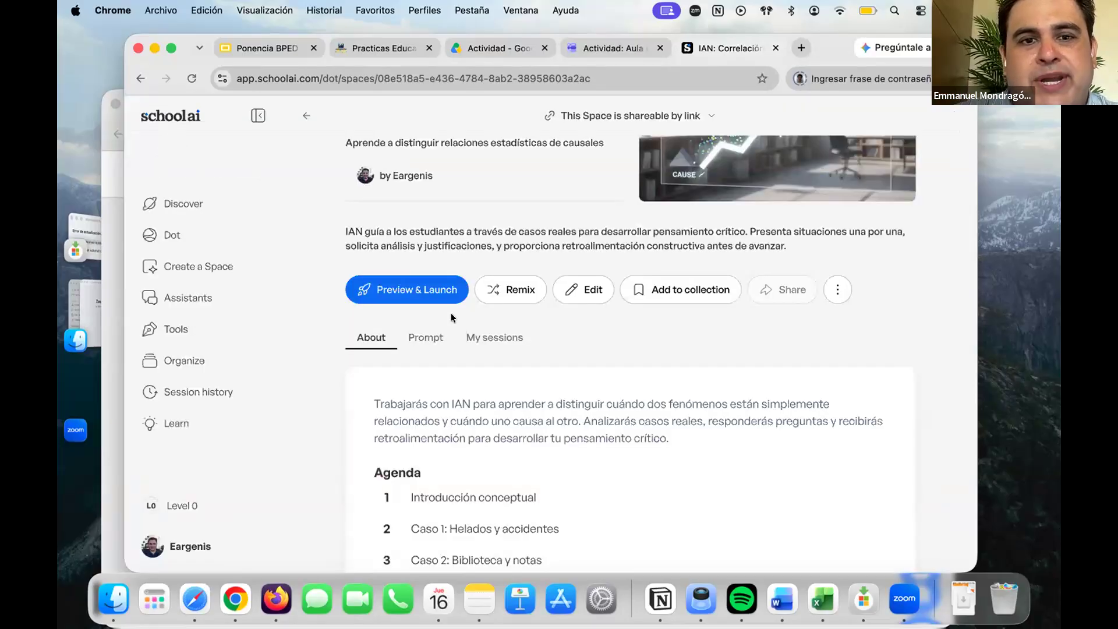
Launch the session "IAN: Correlación vs Causalidad 07/16/26" to students at the Higher-Ed grade level.
{"action": "scroll", "coordinate": [419, 347], "scroll_direction": "up", "scroll_amount": 2}
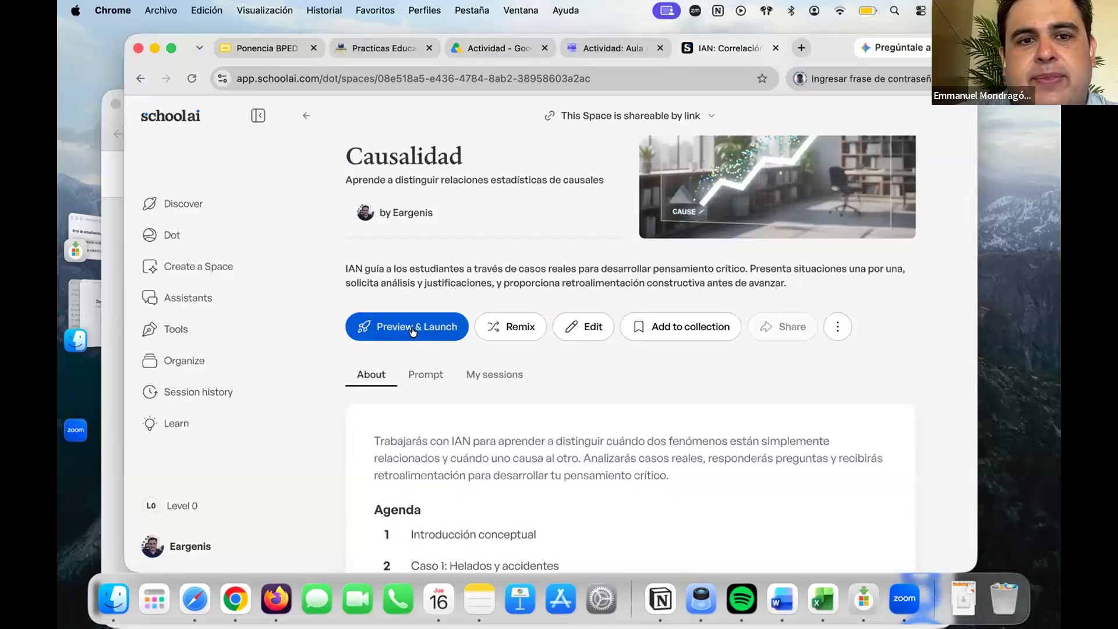
{"action": "left_click", "coordinate": [412, 330]}
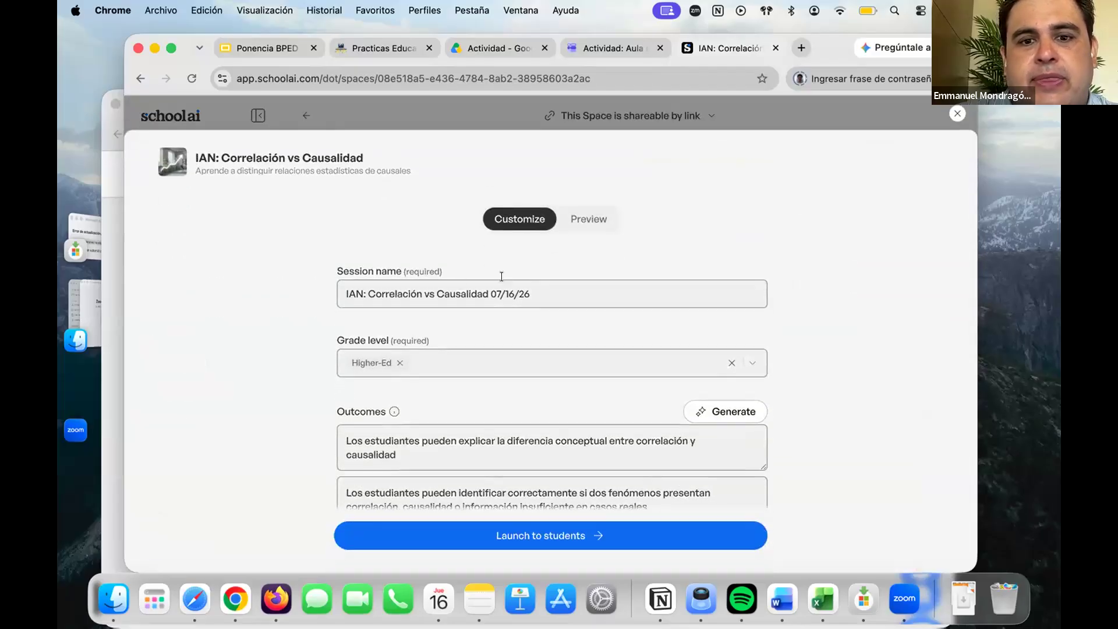
{"action": "left_click", "coordinate": [540, 537]}
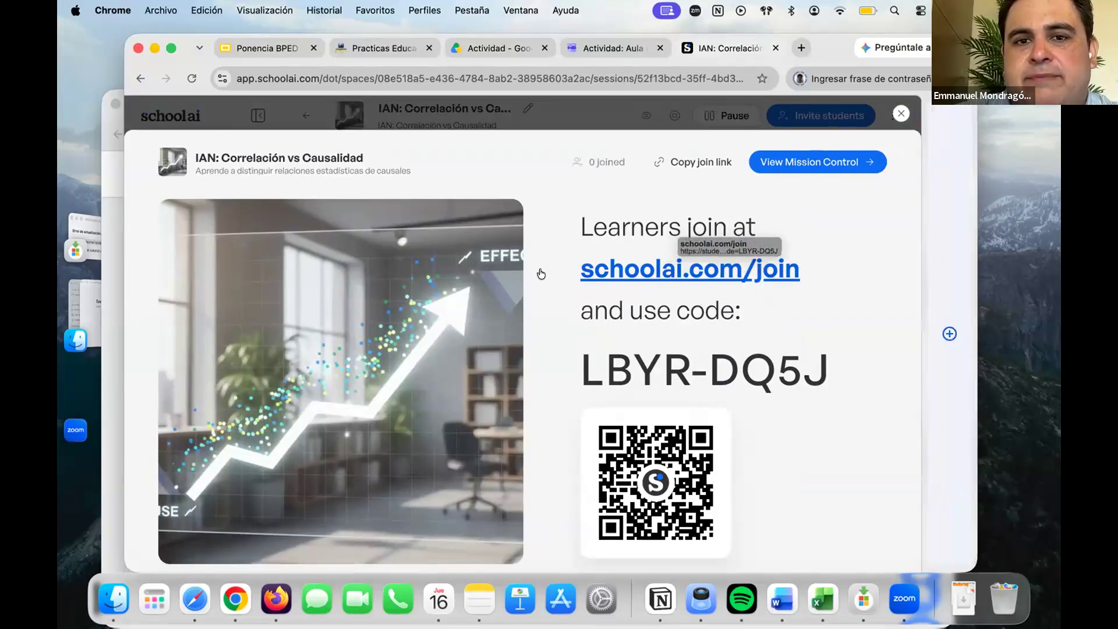
Highlight the address where learners join the session and copy the session's join link.
{"action": "left_click_drag", "start_coordinate": [574, 266], "coordinate": [619, 263]}
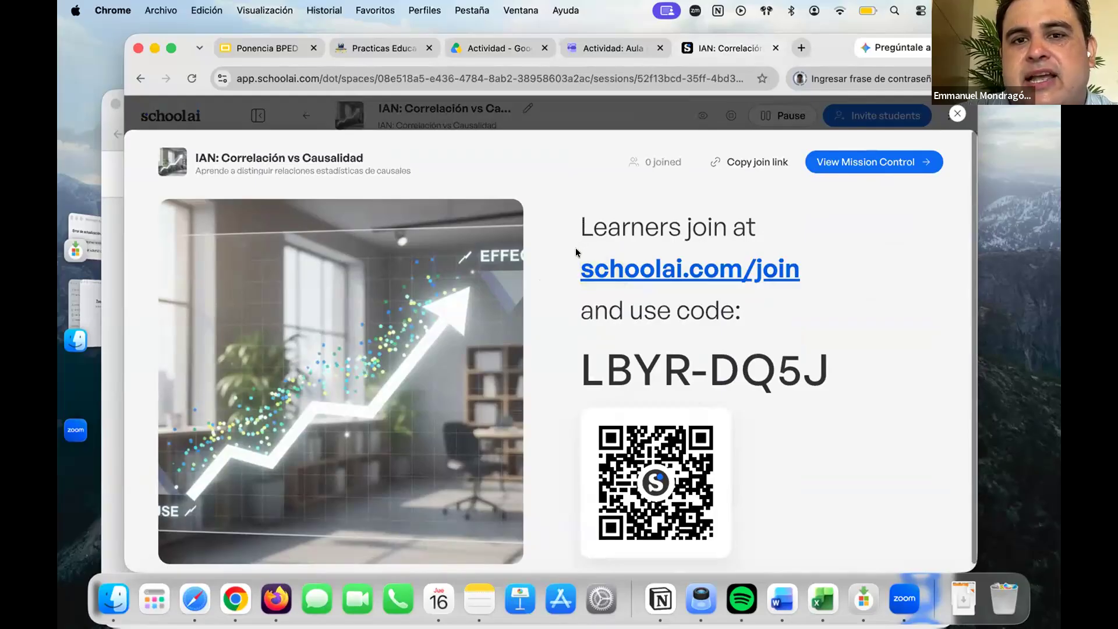
{"action": "left_click_drag", "start_coordinate": [576, 250], "coordinate": [795, 264]}
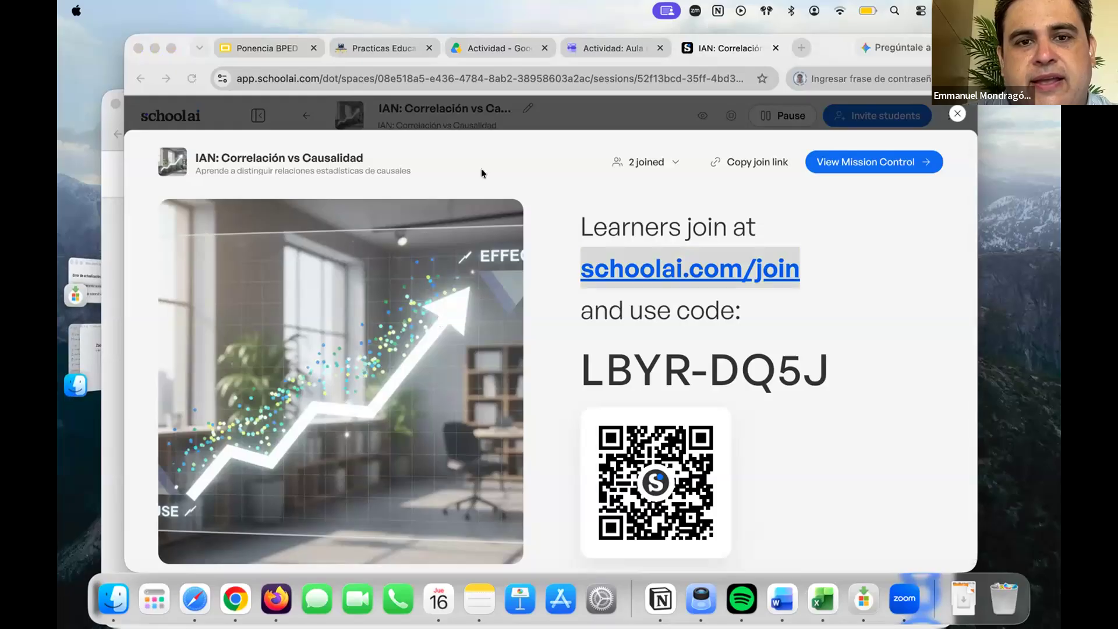
{"action": "left_click", "coordinate": [418, 106]}
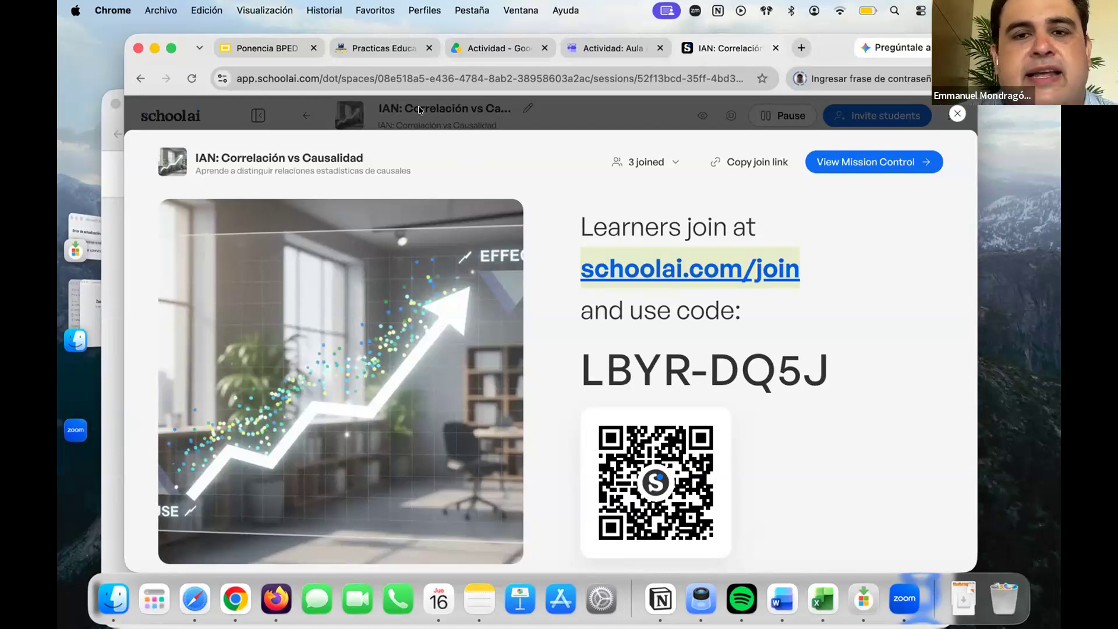
{"action": "left_click", "coordinate": [719, 168]}
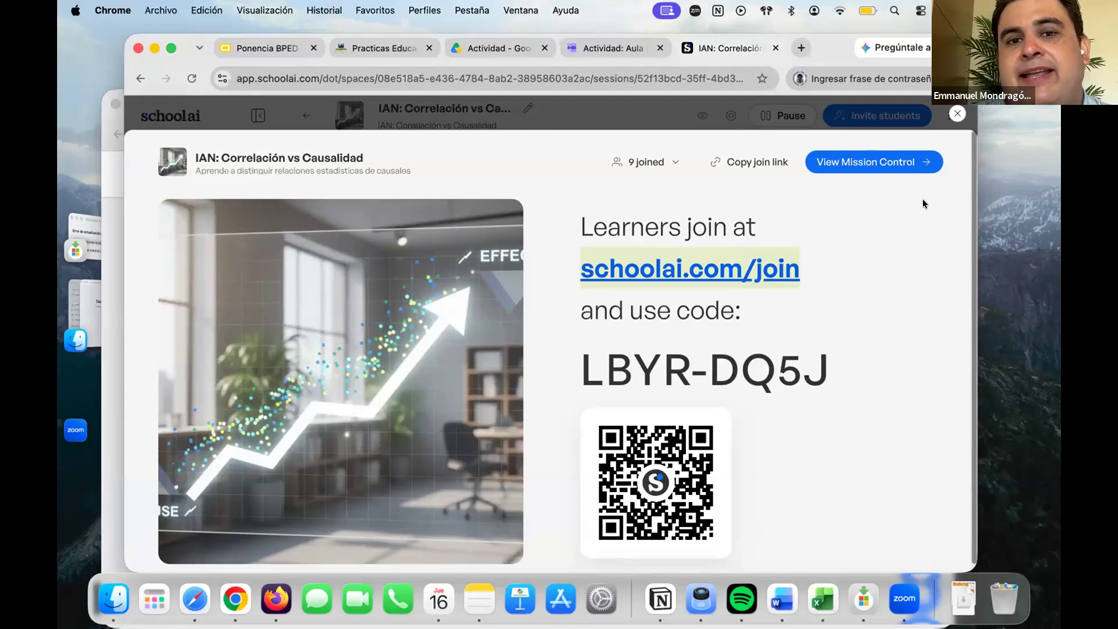
Check the list of learners who have joined the session, reopening it as more arrive, and close it.
{"action": "left_click", "coordinate": [677, 160]}
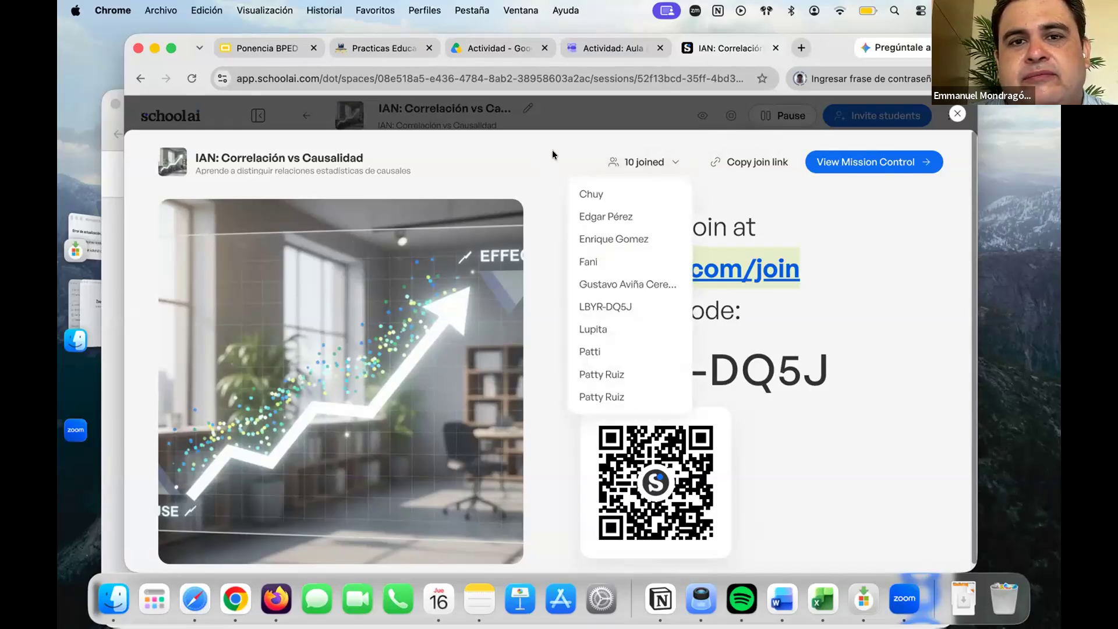
{"action": "left_click", "coordinate": [552, 151]}
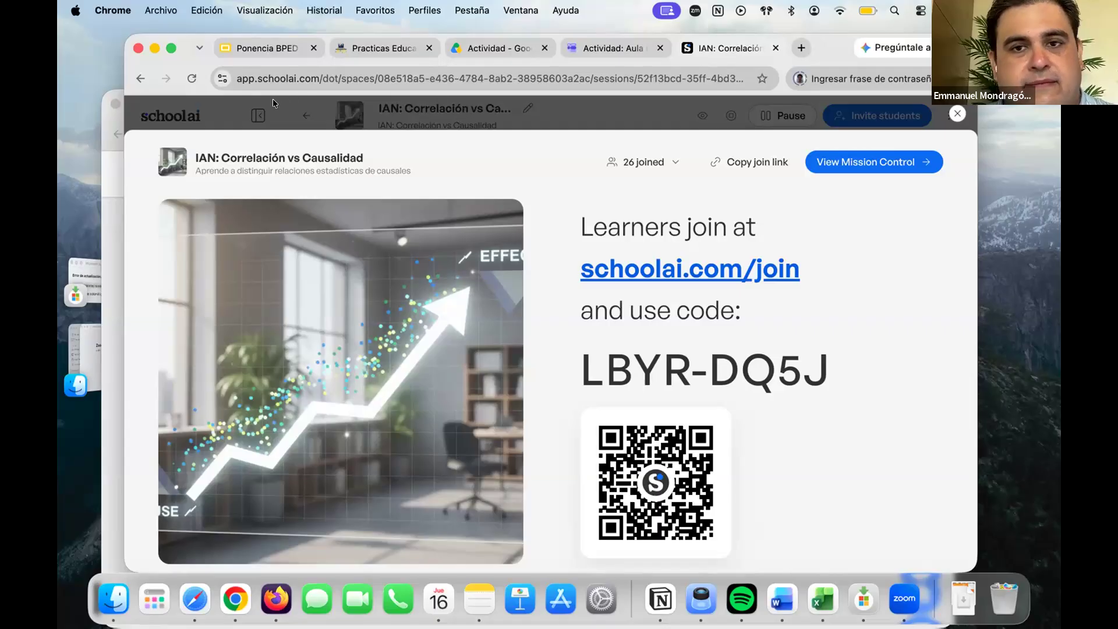
{"action": "left_click", "coordinate": [671, 156]}
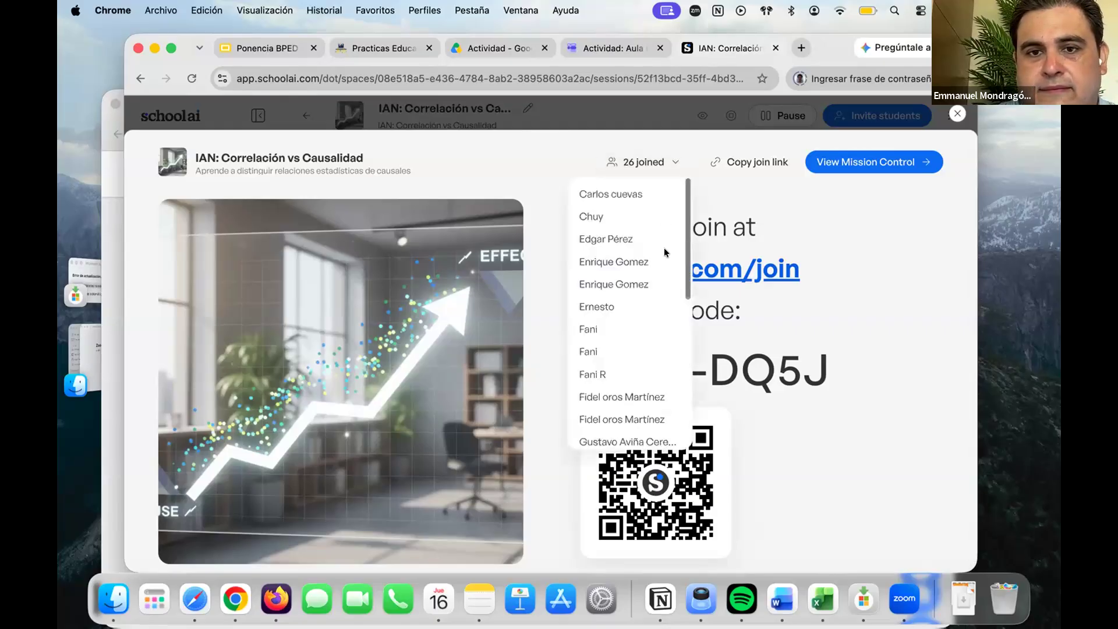
{"action": "left_click", "coordinate": [673, 160]}
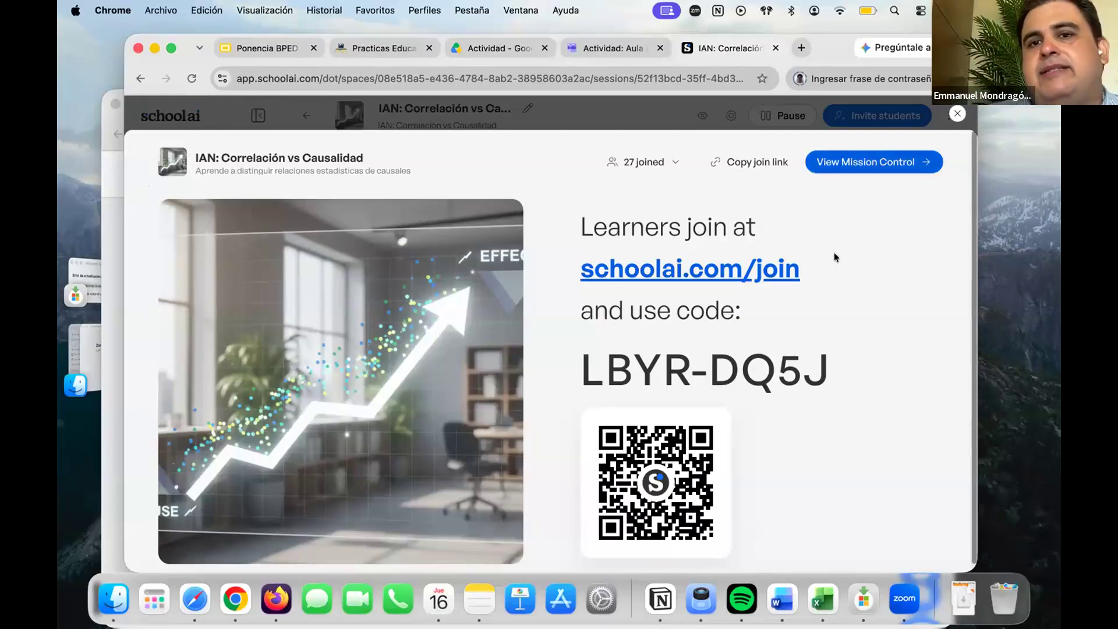
Open Mission Control and examine the class mastery, outcomes and progress summary, along with each student's headline and current step.
{"action": "left_click", "coordinate": [872, 166]}
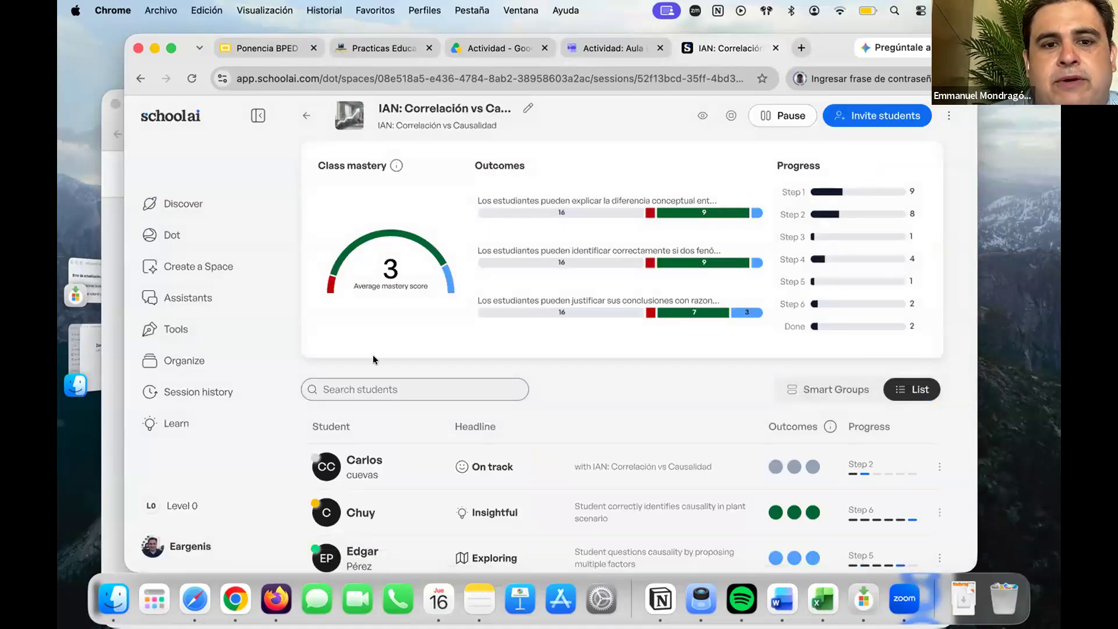
{"action": "scroll", "coordinate": [416, 361], "scroll_direction": "down", "scroll_amount": 5}
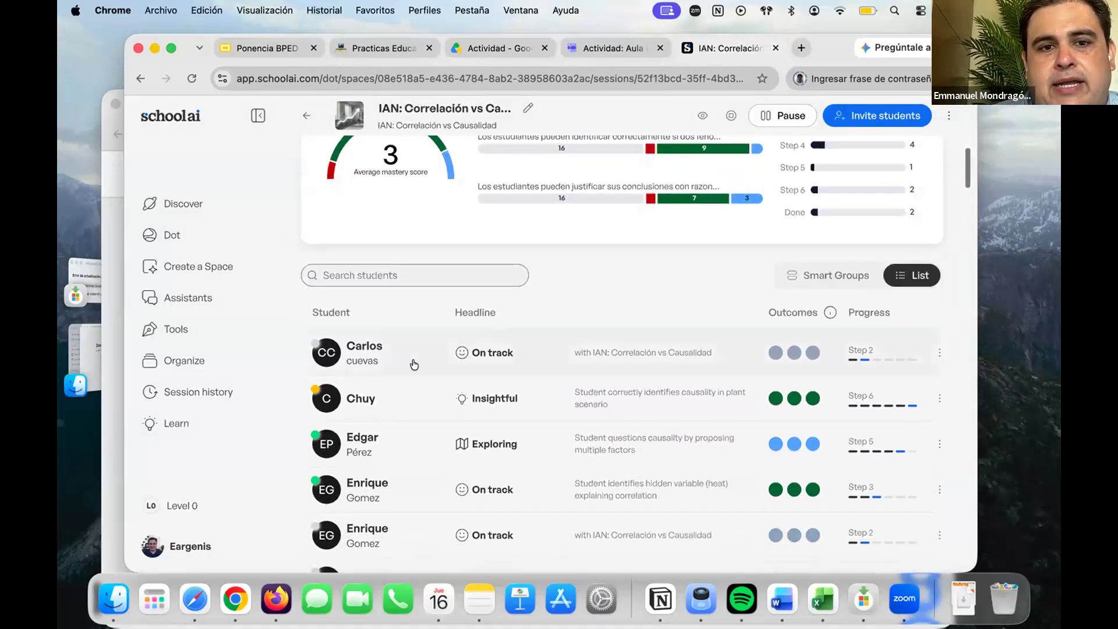
{"action": "scroll", "coordinate": [415, 361], "scroll_direction": "down", "scroll_amount": 3}
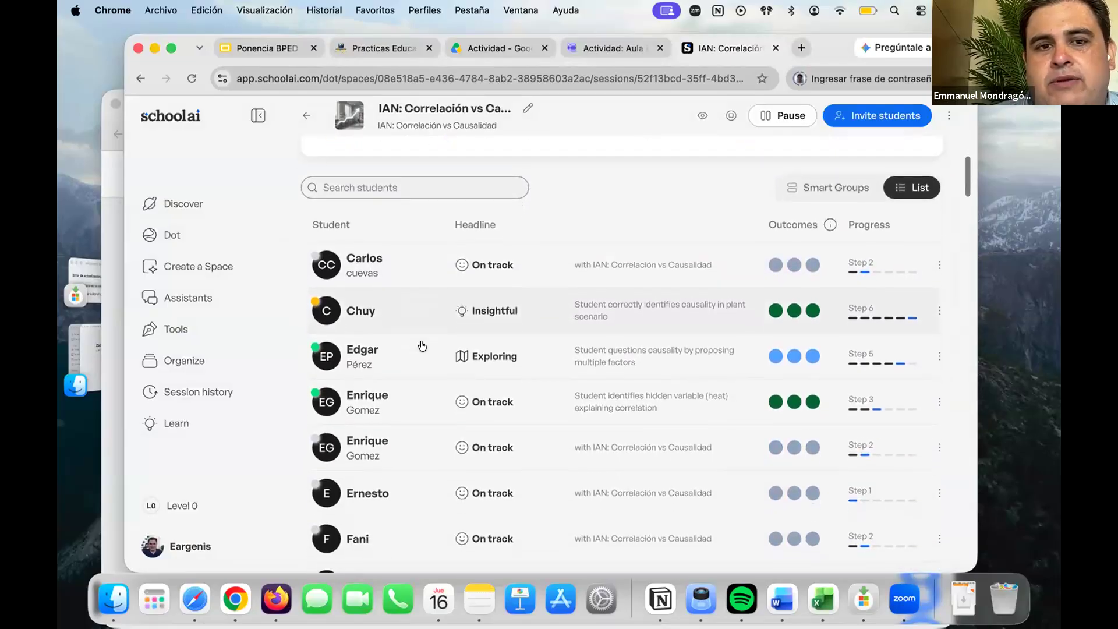
{"action": "scroll", "coordinate": [422, 346], "scroll_direction": "down", "scroll_amount": 3}
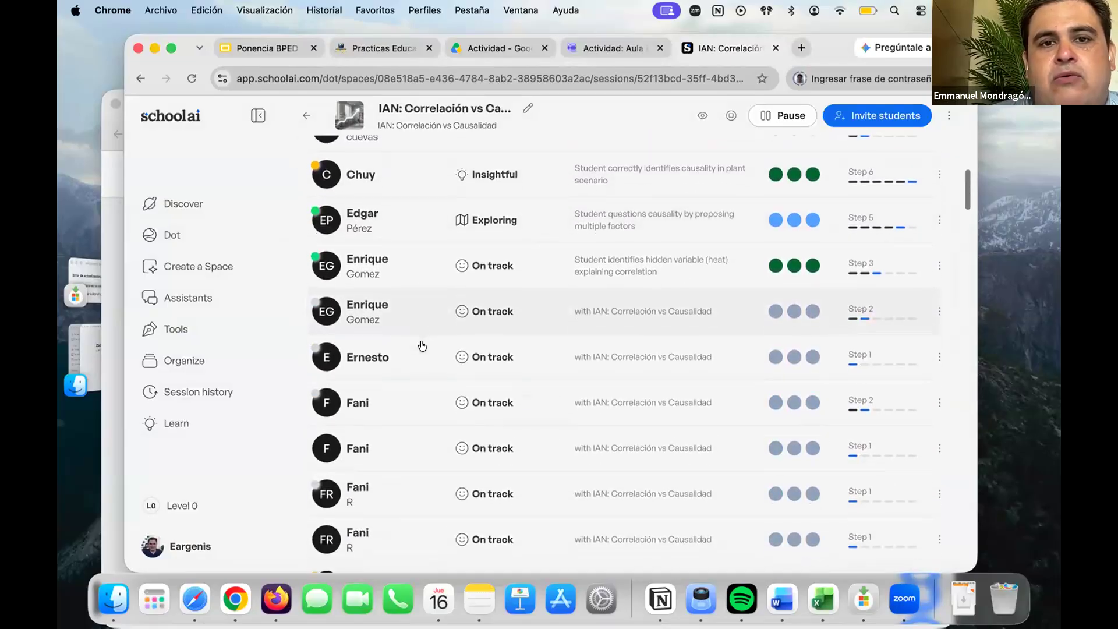
{"action": "scroll", "coordinate": [494, 311], "scroll_direction": "up", "scroll_amount": 2}
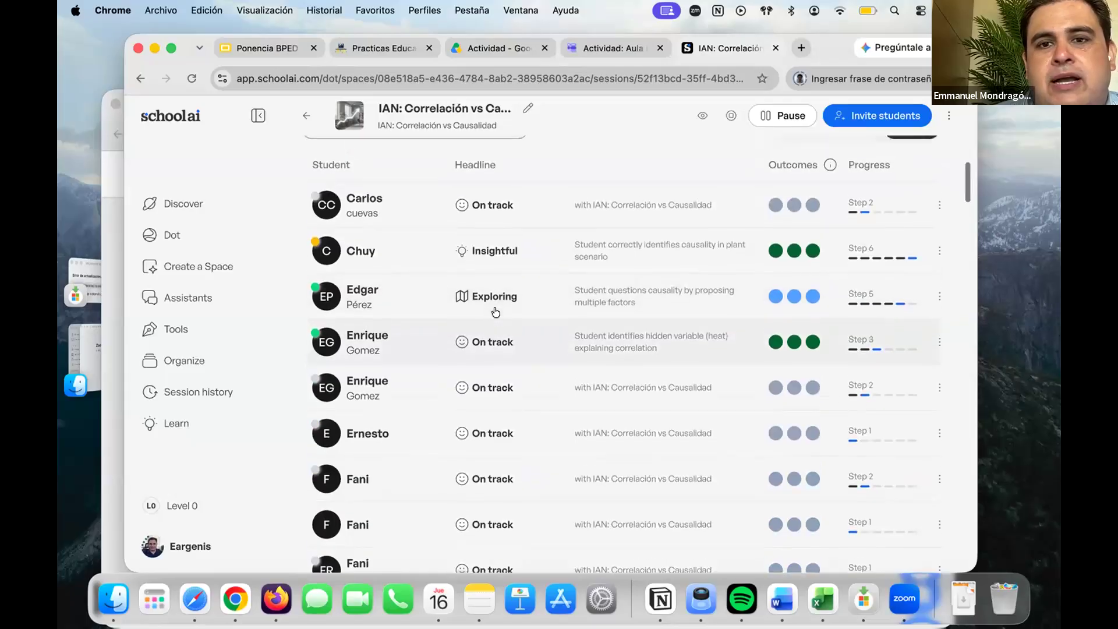
{"action": "scroll", "coordinate": [495, 312], "scroll_direction": "down", "scroll_amount": 6}
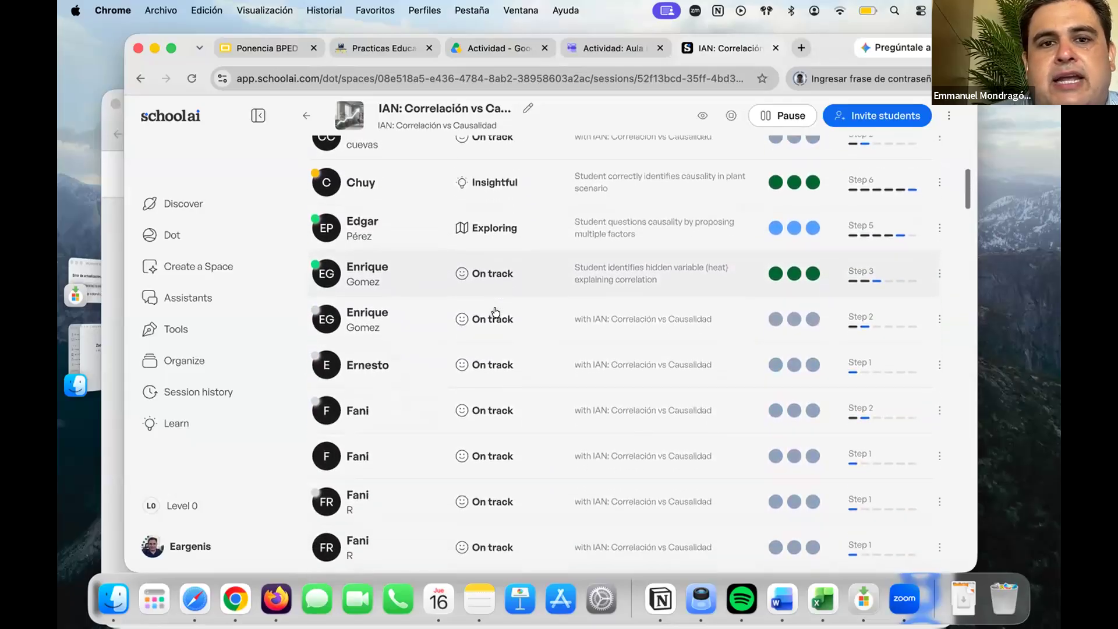
{"action": "scroll", "coordinate": [494, 311], "scroll_direction": "down", "scroll_amount": 2}
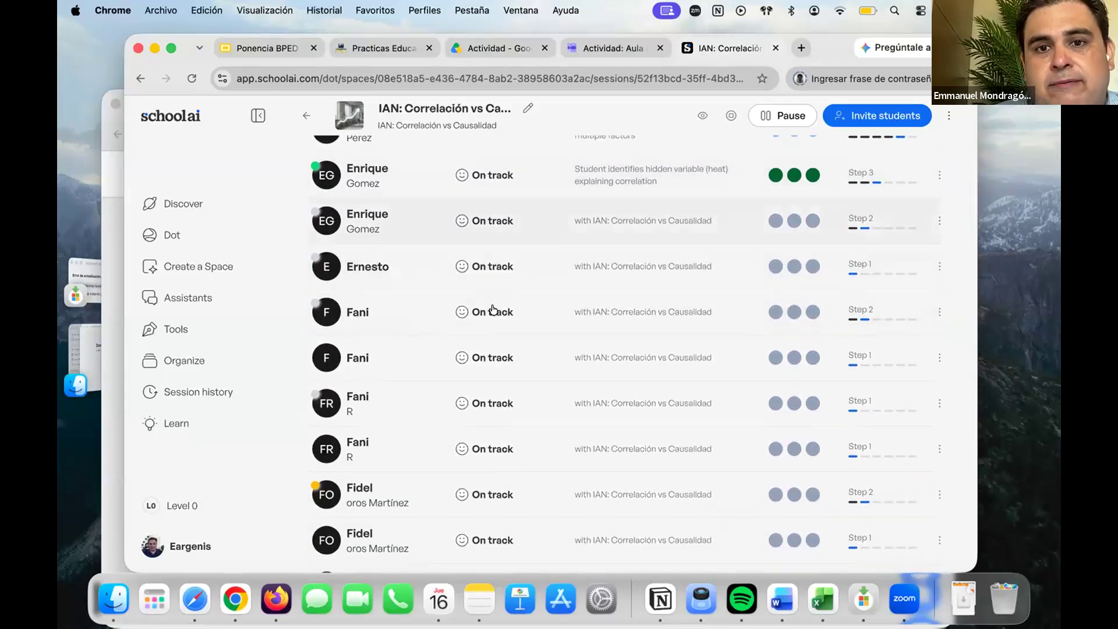
{"action": "scroll", "coordinate": [492, 308], "scroll_direction": "down", "scroll_amount": 10}
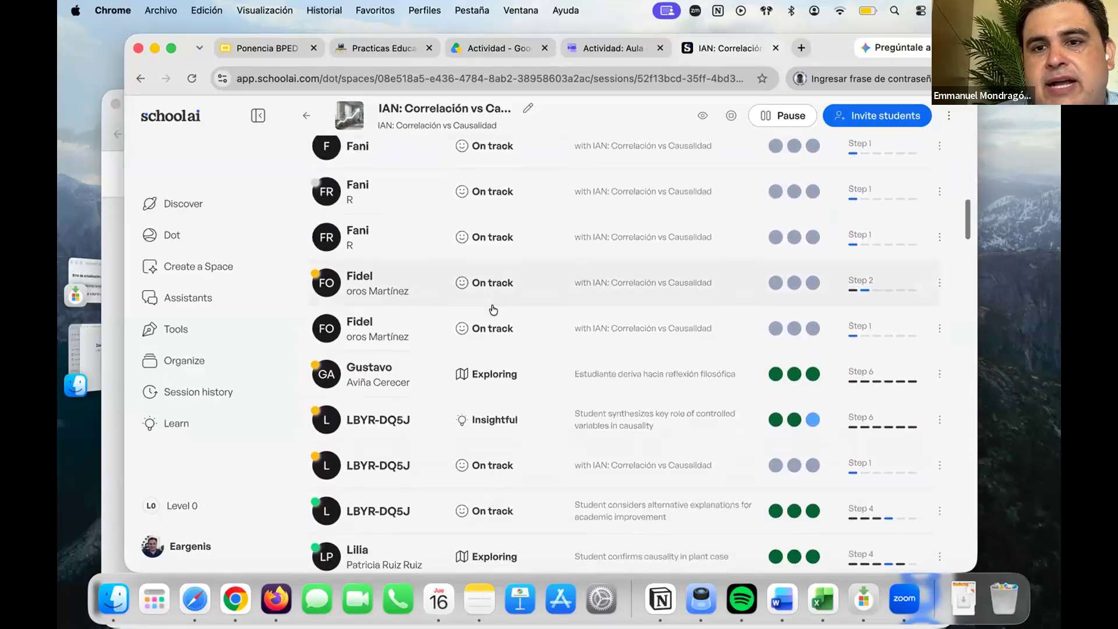
{"action": "scroll", "coordinate": [493, 310], "scroll_direction": "down", "scroll_amount": 2}
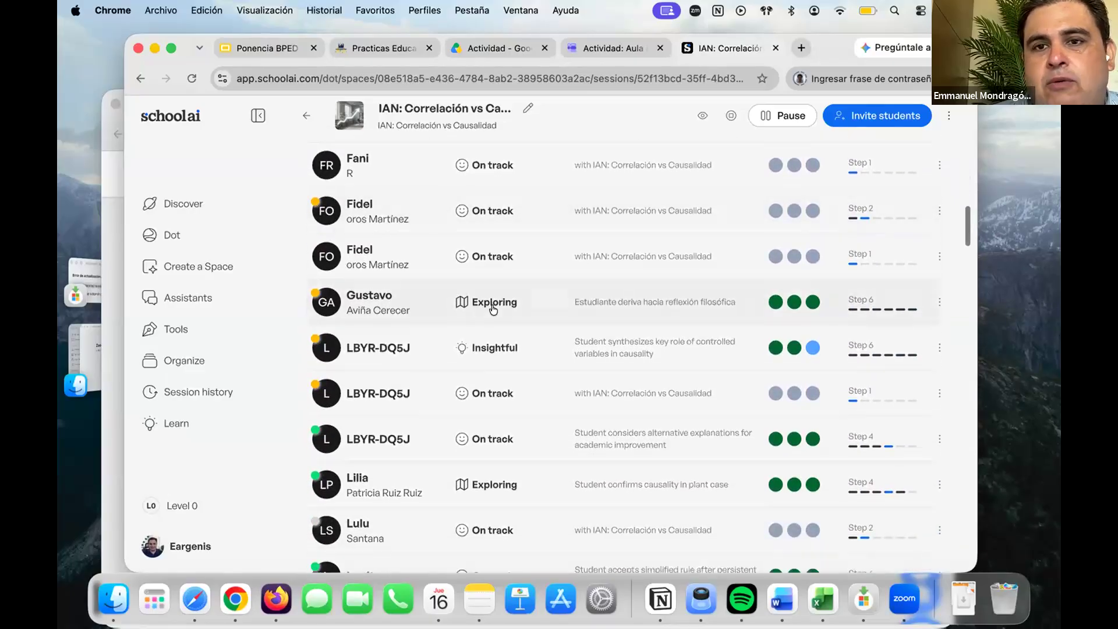
Return to the start of the student list and examine the students' activity comments, outcome ratings and agenda progress.
{"action": "scroll", "coordinate": [492, 309], "scroll_direction": "up", "scroll_amount": 2}
{"action": "scroll", "coordinate": [493, 309], "scroll_direction": "up", "scroll_amount": 13}
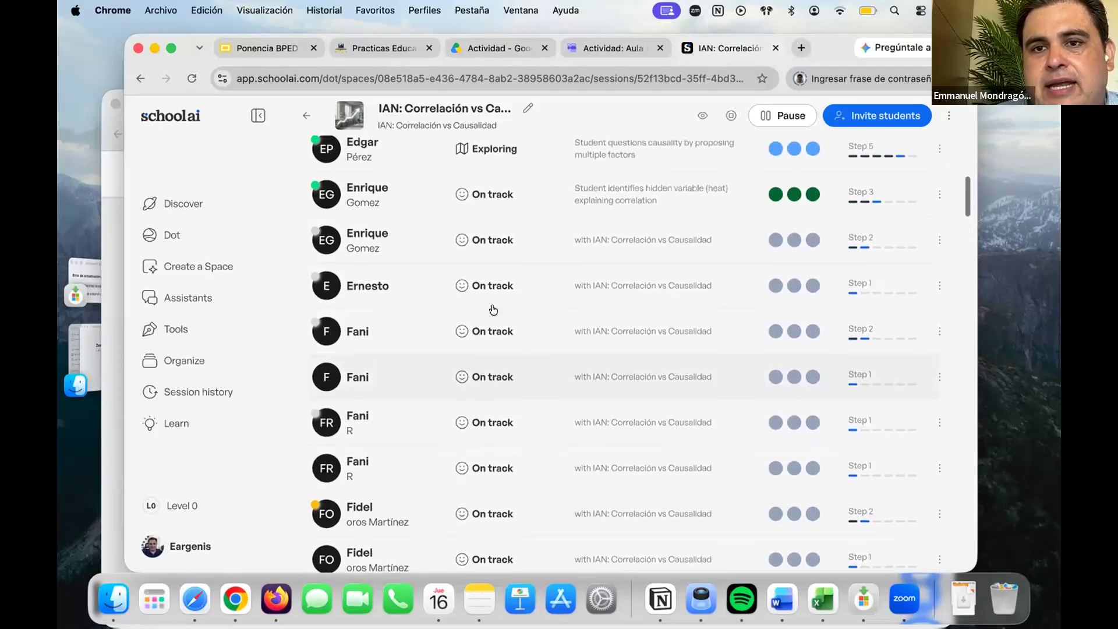
{"action": "scroll", "coordinate": [493, 308], "scroll_direction": "up", "scroll_amount": 11}
{"action": "scroll", "coordinate": [493, 309], "scroll_direction": "down", "scroll_amount": 2}
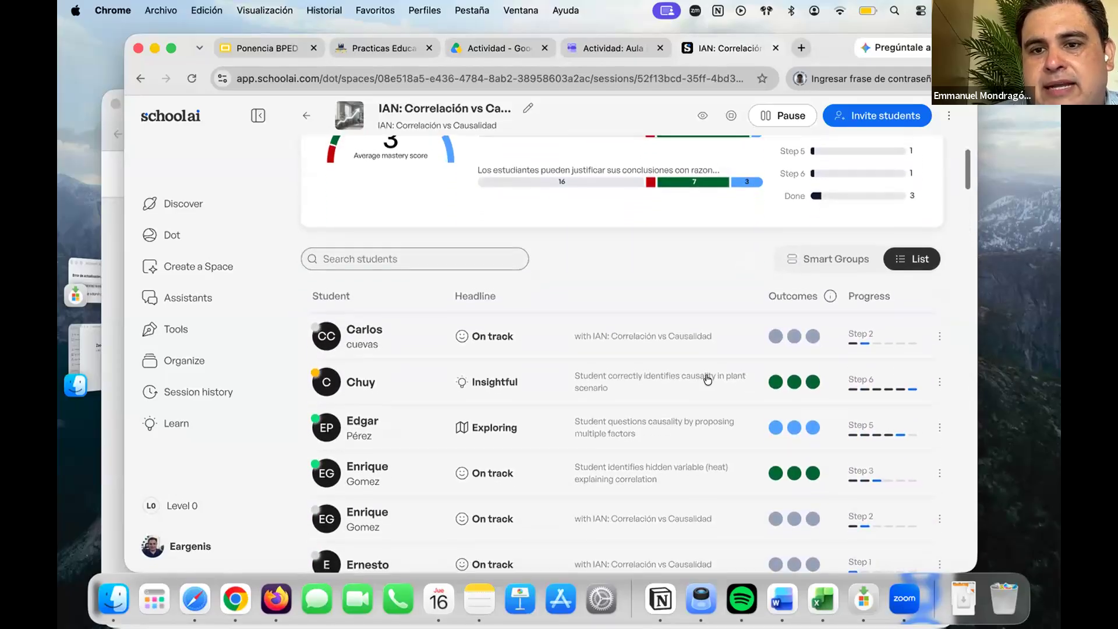
{"action": "scroll", "coordinate": [677, 410], "scroll_direction": "down", "scroll_amount": 2}
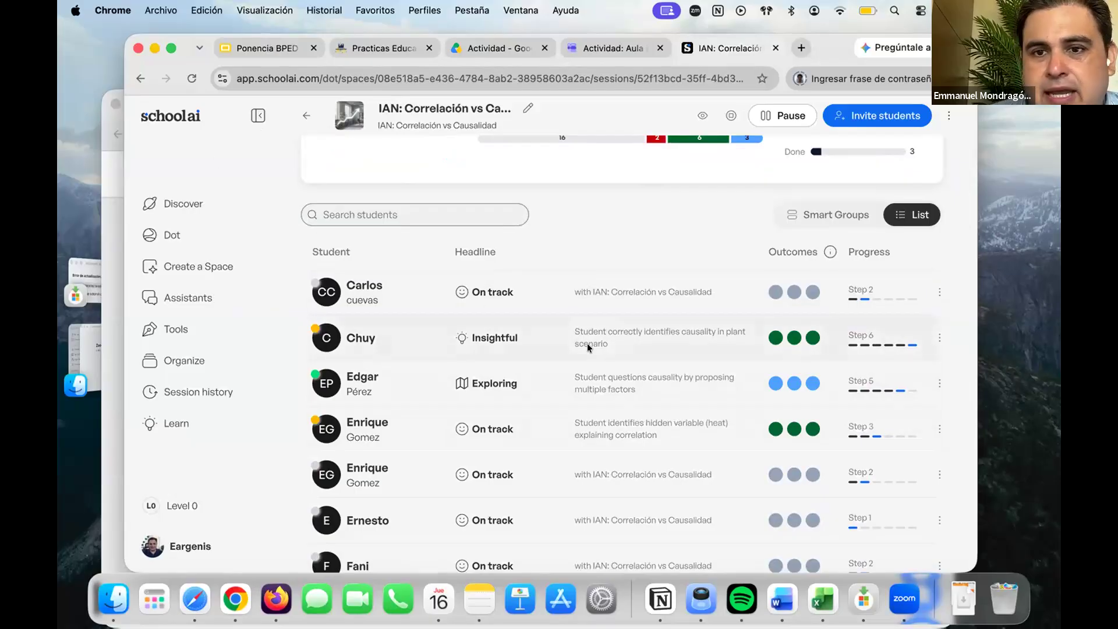
{"action": "scroll", "coordinate": [589, 348], "scroll_direction": "down", "scroll_amount": 1}
{"action": "scroll", "coordinate": [588, 347], "scroll_direction": "down", "scroll_amount": 5}
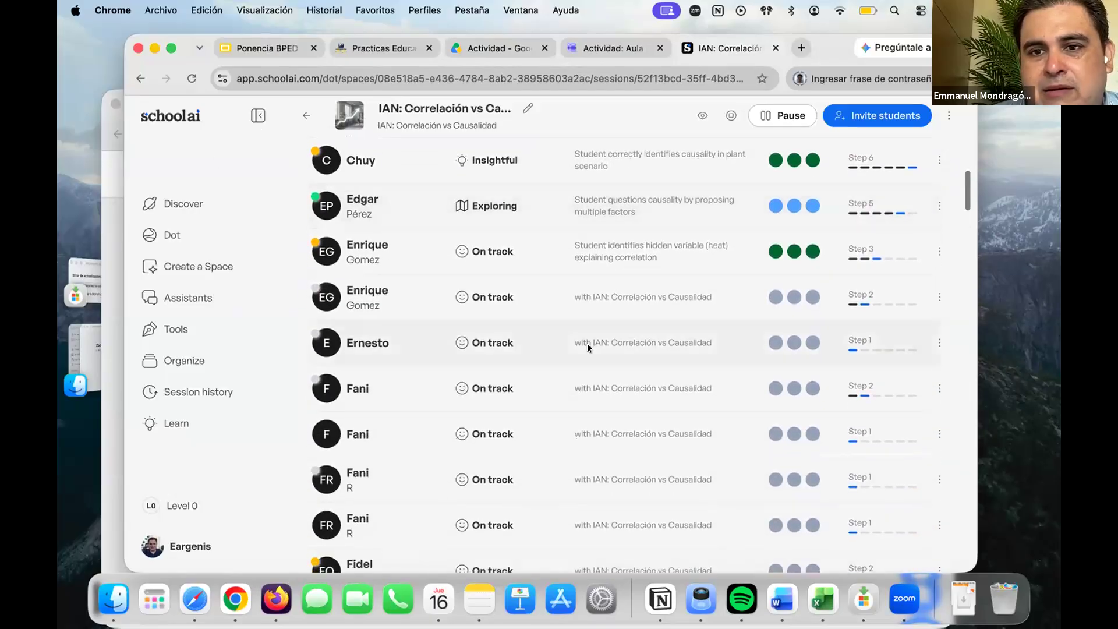
Examine the headlines, outcome ratings and agenda progress of the students further along the list.
{"action": "scroll", "coordinate": [587, 348], "scroll_direction": "right", "scroll_amount": 1}
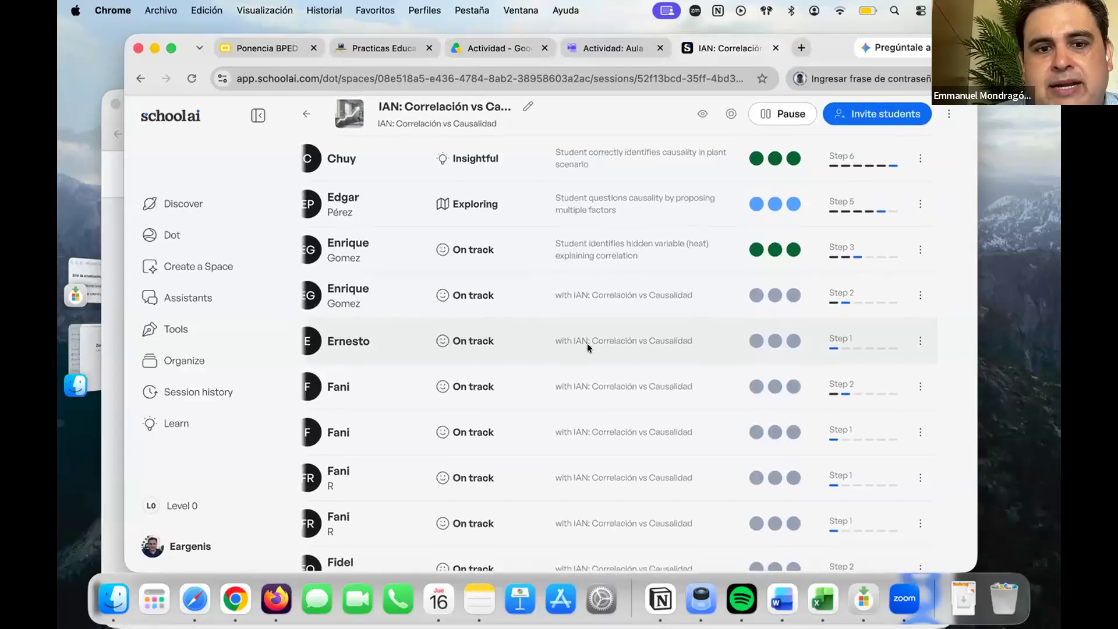
{"action": "scroll", "coordinate": [587, 334], "scroll_direction": "left", "scroll_amount": 1}
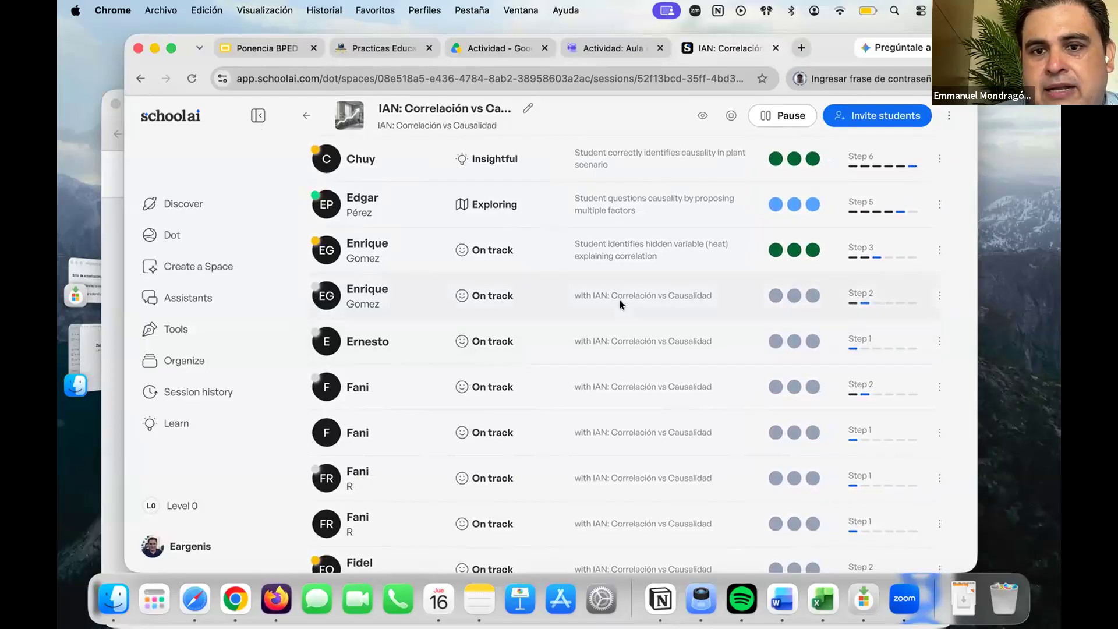
{"action": "scroll", "coordinate": [620, 301], "scroll_direction": "down", "scroll_amount": 8}
{"action": "scroll", "coordinate": [620, 303], "scroll_direction": "down", "scroll_amount": 2}
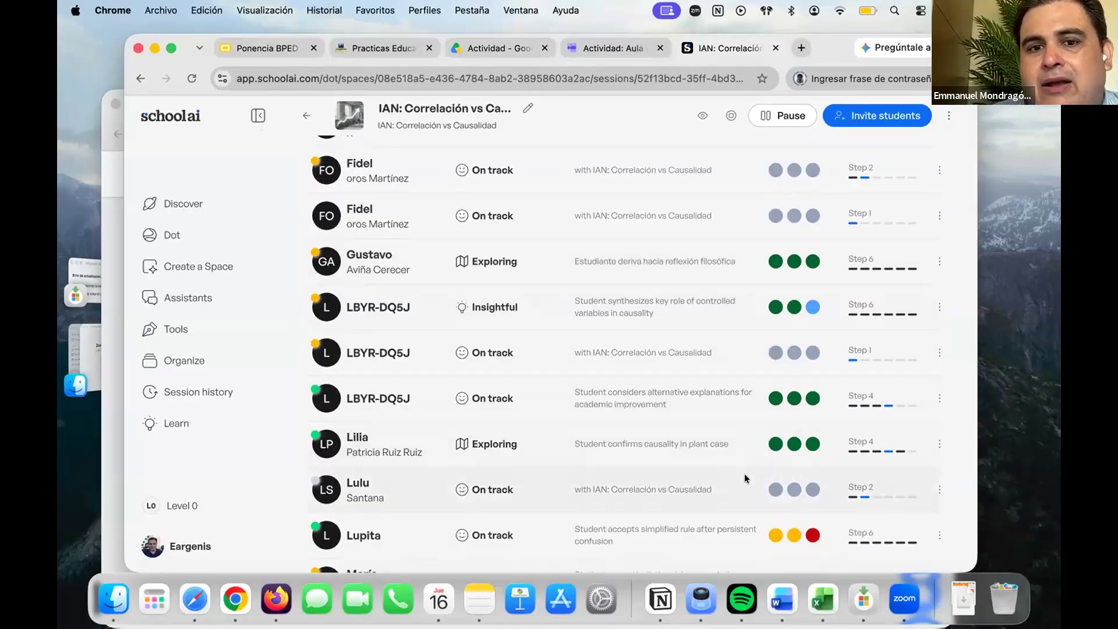
{"action": "scroll", "coordinate": [751, 475], "scroll_direction": "down", "scroll_amount": 5}
{"action": "scroll", "coordinate": [746, 469], "scroll_direction": "up", "scroll_amount": 4}
{"action": "scroll", "coordinate": [745, 466], "scroll_direction": "up", "scroll_amount": 2}
{"action": "scroll", "coordinate": [744, 466], "scroll_direction": "down", "scroll_amount": 1}
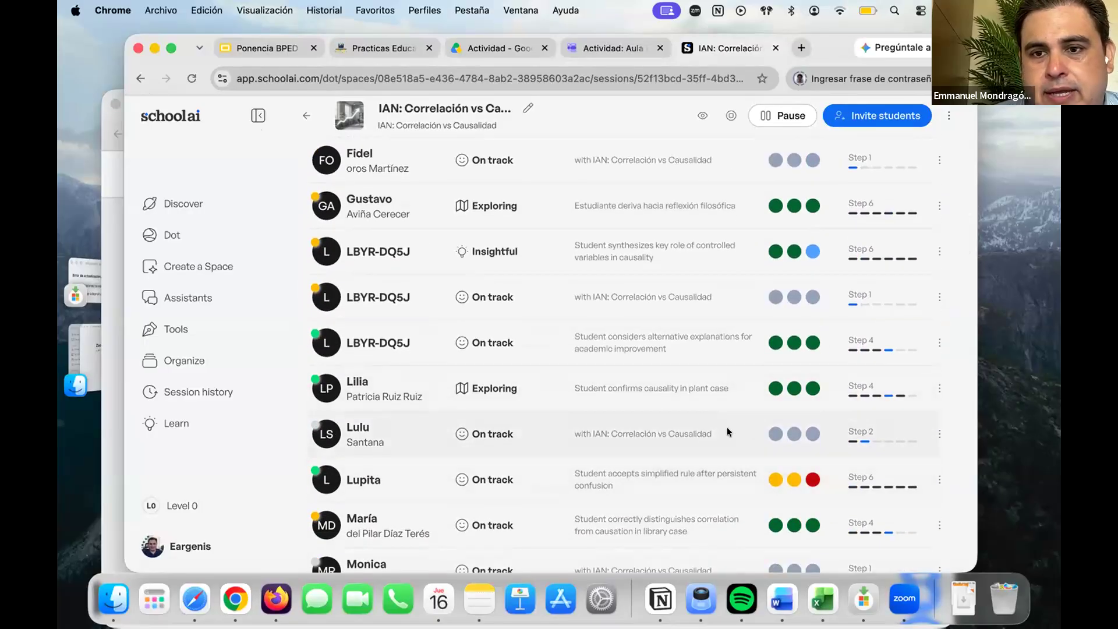
{"action": "scroll", "coordinate": [740, 434], "scroll_direction": "down", "scroll_amount": 6}
{"action": "scroll", "coordinate": [739, 437], "scroll_direction": "up", "scroll_amount": 6}
{"action": "scroll", "coordinate": [739, 446], "scroll_direction": "up", "scroll_amount": 1}
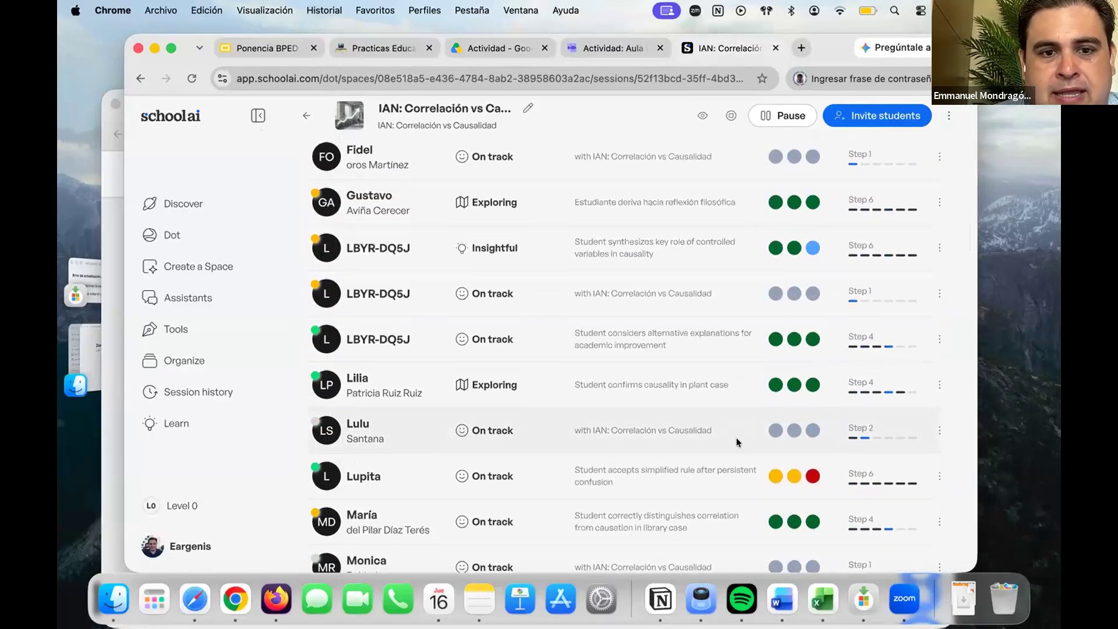
Open the record of the On track student on the library case and read through their chat with the tutor.
{"action": "left_click", "coordinate": [760, 520]}
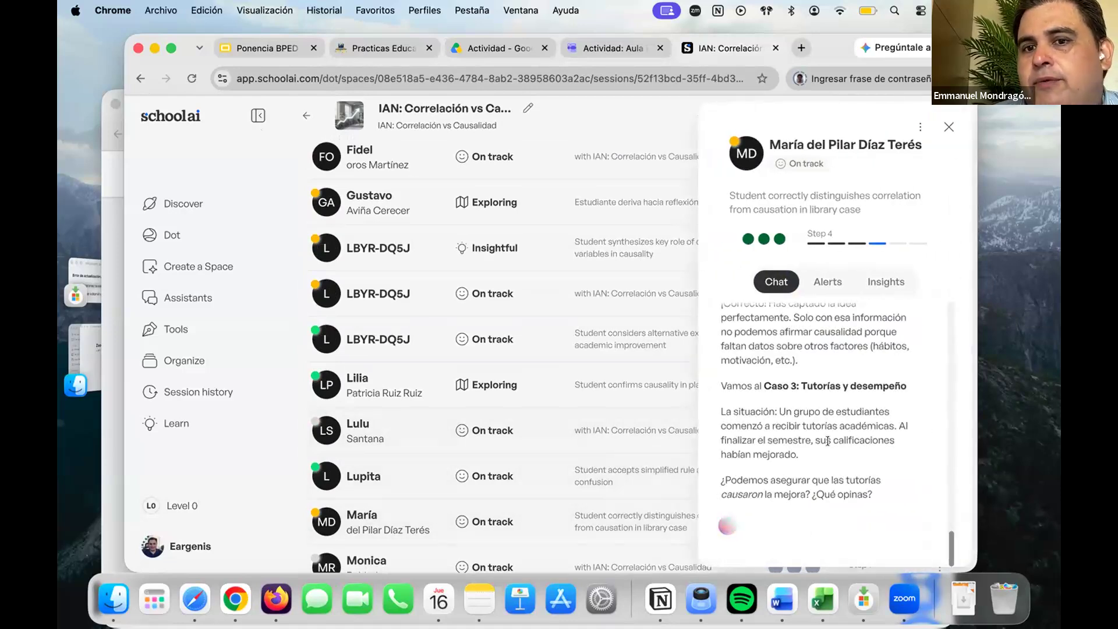
{"action": "scroll", "coordinate": [828, 441], "scroll_direction": "up", "scroll_amount": 10}
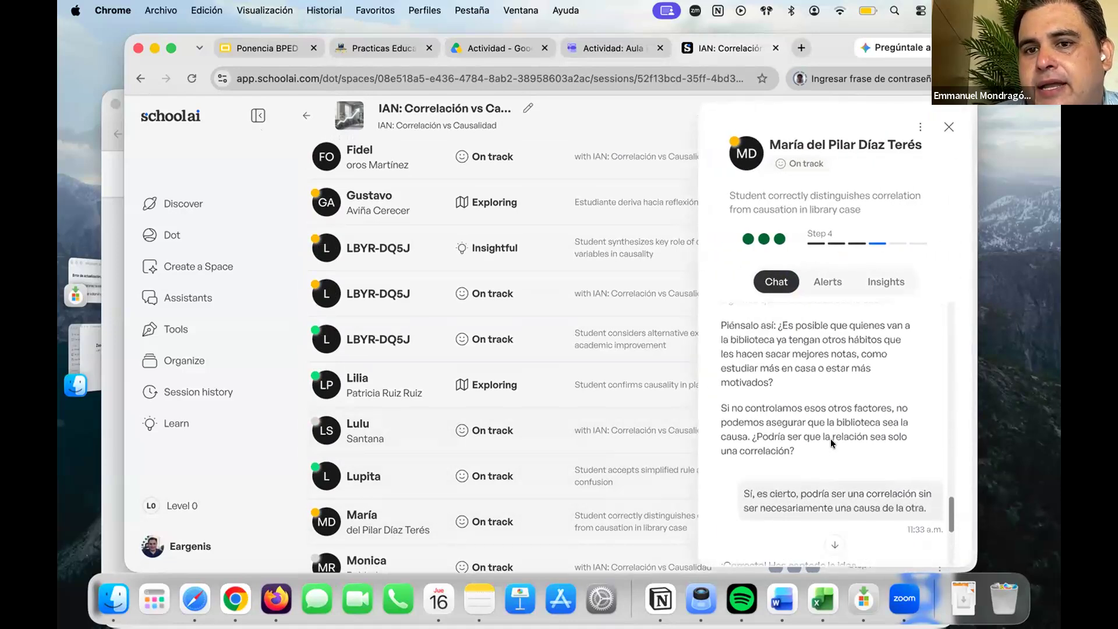
{"action": "scroll", "coordinate": [832, 439], "scroll_direction": "up", "scroll_amount": 10}
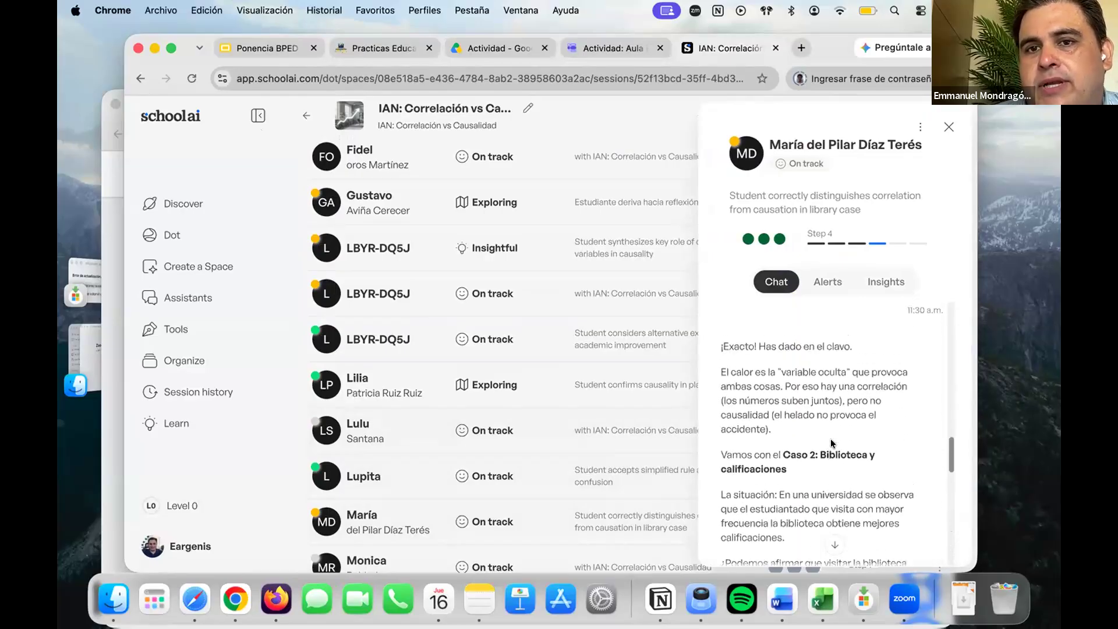
{"action": "scroll", "coordinate": [830, 443], "scroll_direction": "up", "scroll_amount": 10}
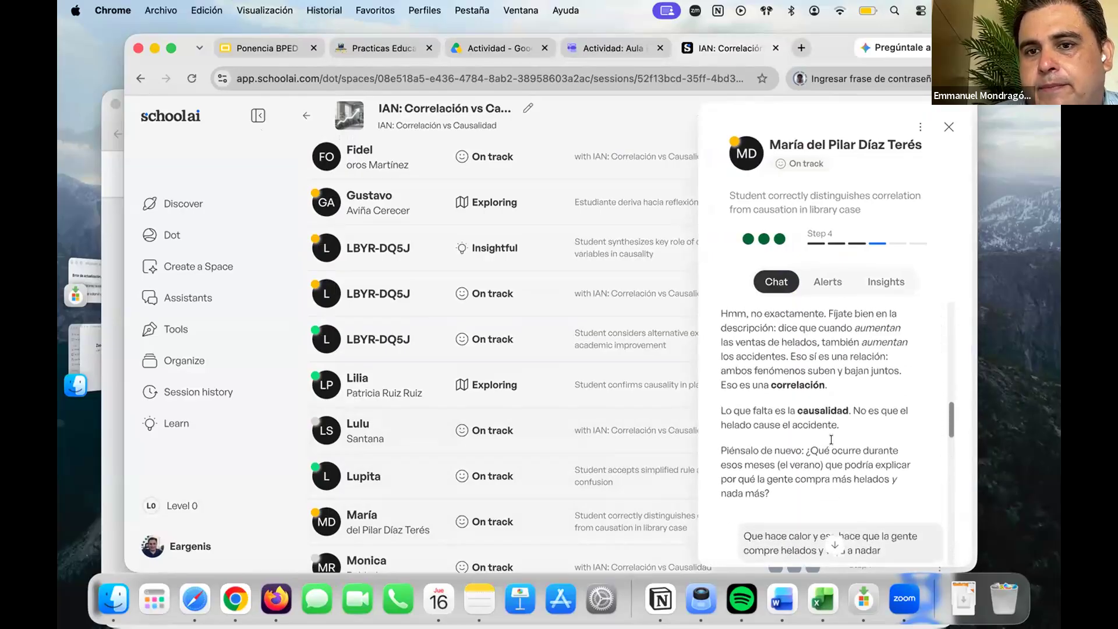
{"action": "scroll", "coordinate": [831, 440], "scroll_direction": "up", "scroll_amount": 10}
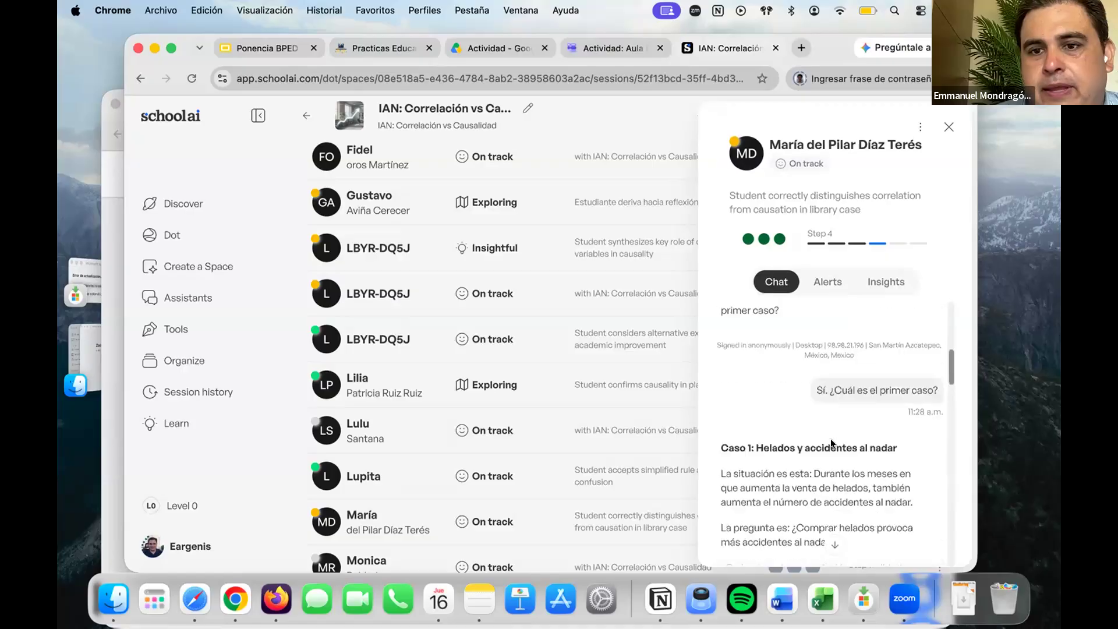
{"action": "scroll", "coordinate": [831, 440], "scroll_direction": "up", "scroll_amount": 8}
{"action": "scroll", "coordinate": [833, 443], "scroll_direction": "down", "scroll_amount": 3}
{"action": "scroll", "coordinate": [831, 442], "scroll_direction": "down", "scroll_amount": 8}
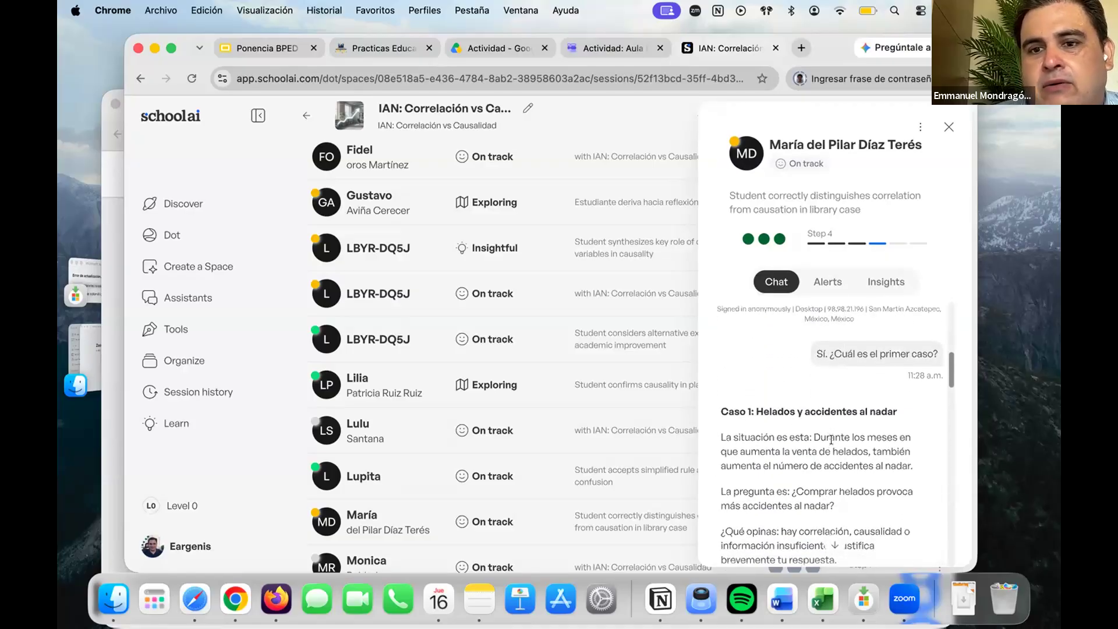
{"action": "scroll", "coordinate": [831, 439], "scroll_direction": "down", "scroll_amount": 8}
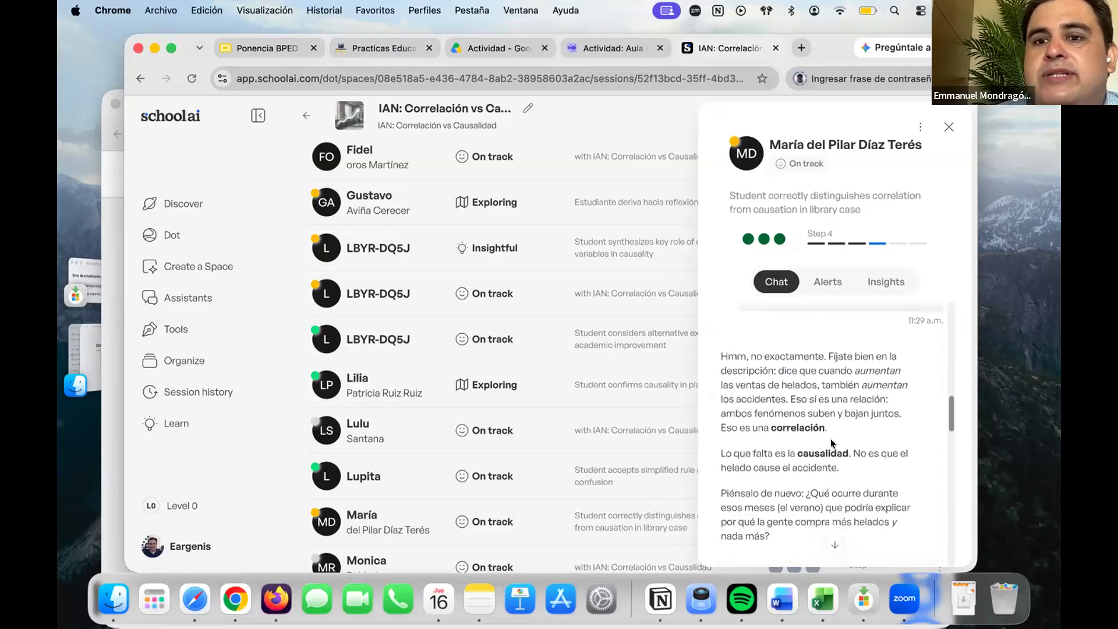
{"action": "scroll", "coordinate": [831, 443], "scroll_direction": "down", "scroll_amount": 2}
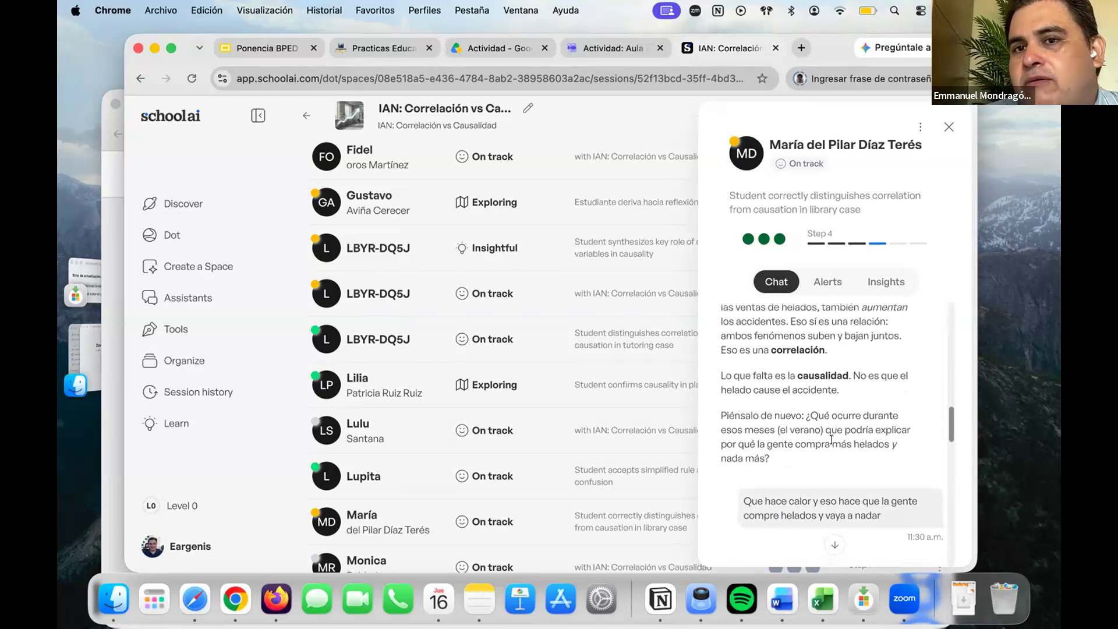
{"action": "scroll", "coordinate": [832, 439], "scroll_direction": "down", "scroll_amount": 3}
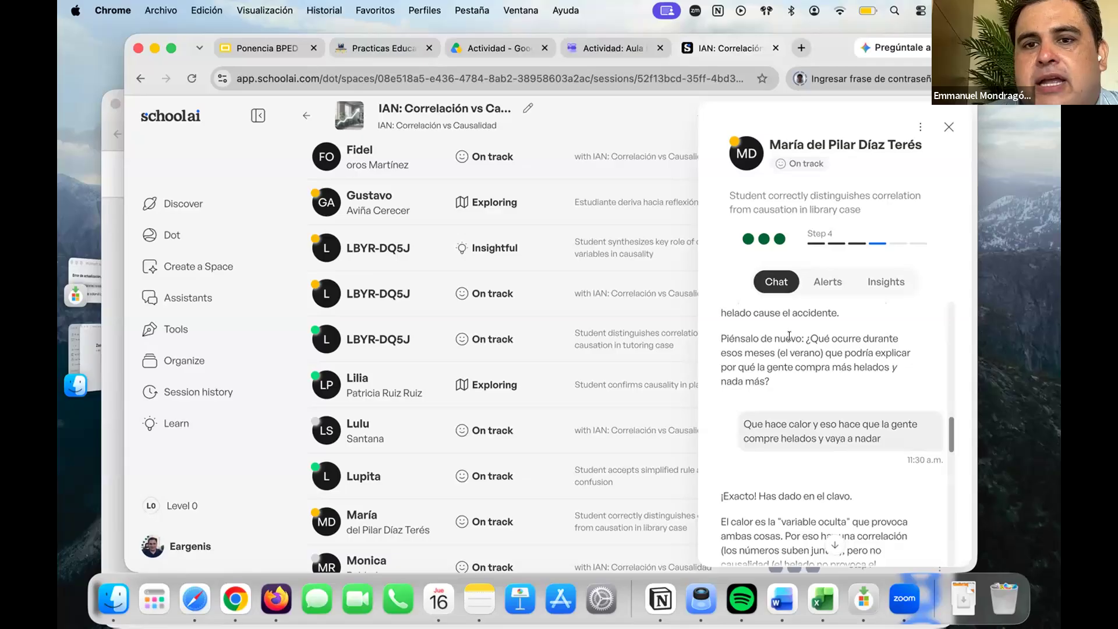
Check the same student's alerts and read their insights, closing the student's record when done.
{"action": "left_click", "coordinate": [826, 285]}
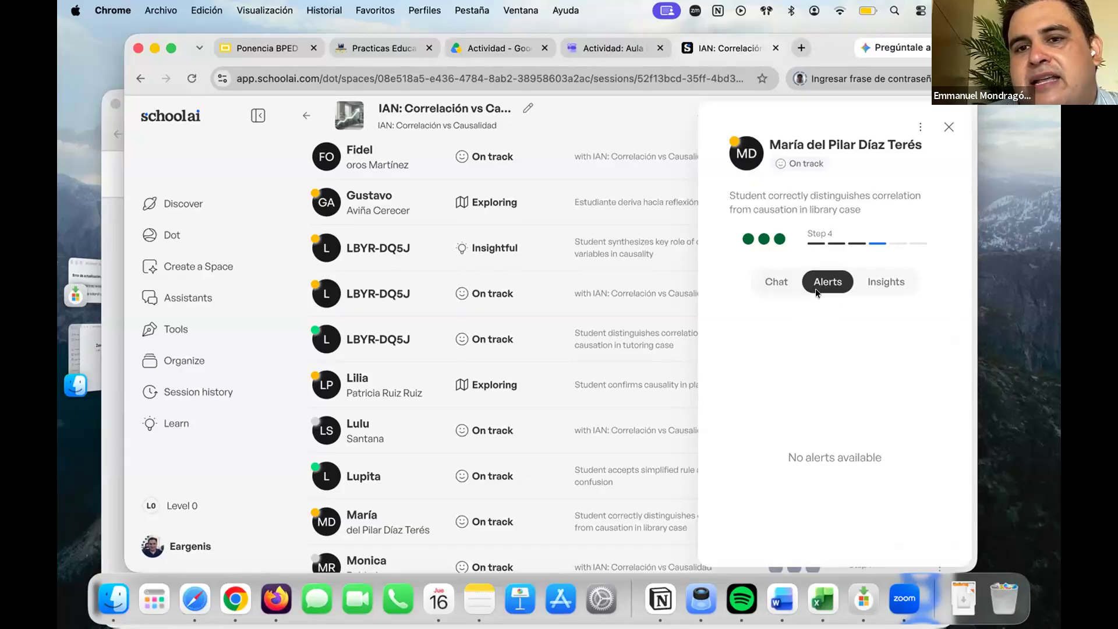
{"action": "left_click", "coordinate": [887, 289]}
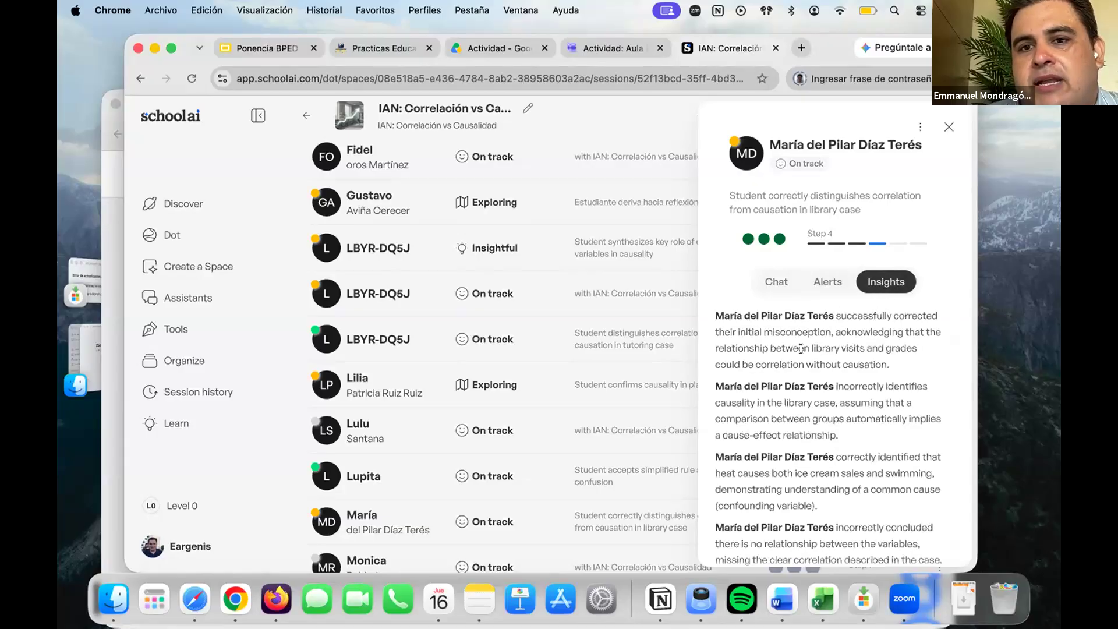
{"action": "scroll", "coordinate": [820, 357], "scroll_direction": "down", "scroll_amount": 1}
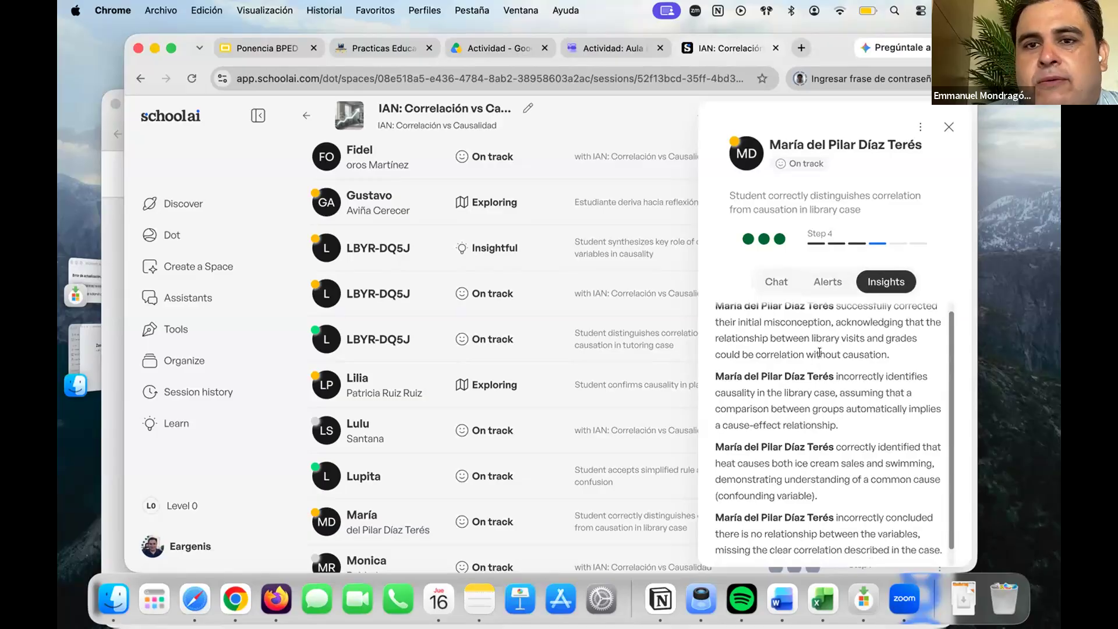
{"action": "scroll", "coordinate": [819, 354], "scroll_direction": "up", "scroll_amount": 1}
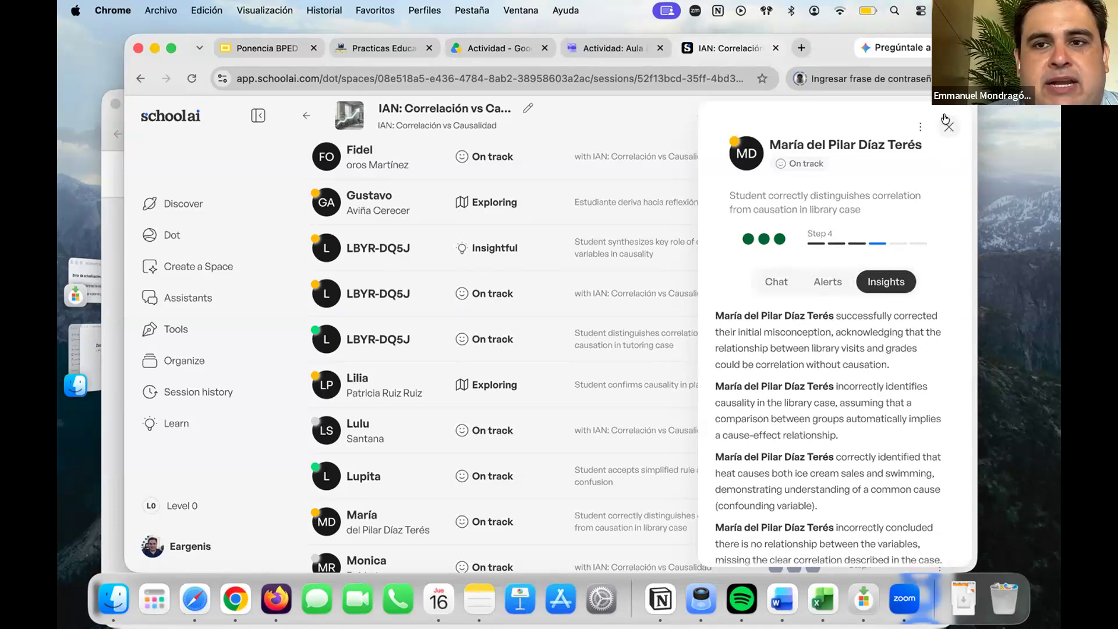
{"action": "left_click", "coordinate": [948, 125]}
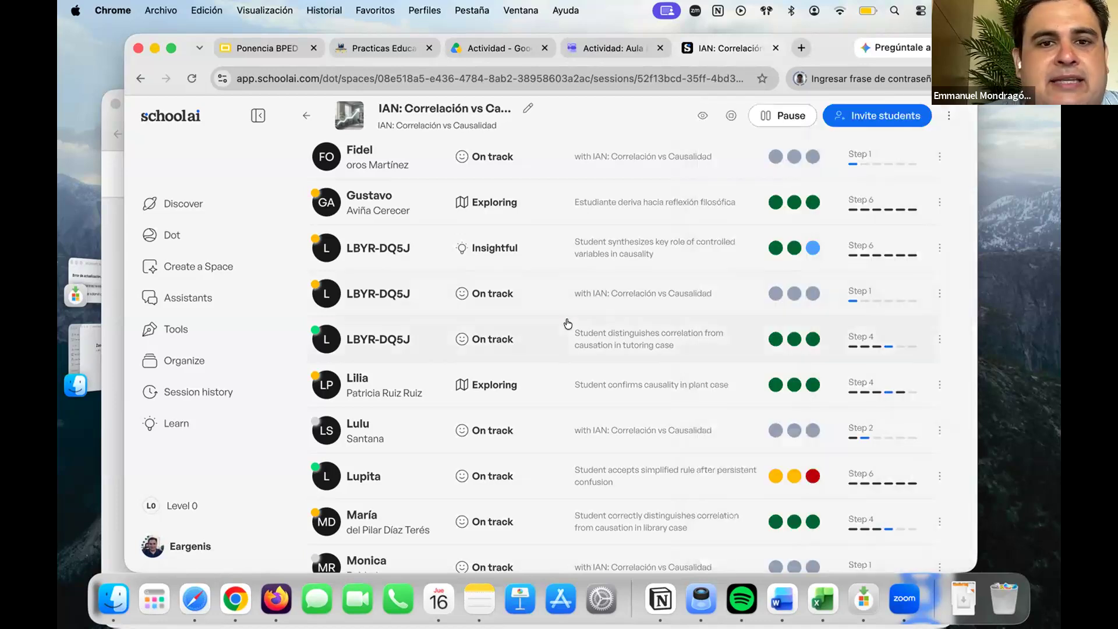
Return to the class overview and review the class mastery, outcomes and step-by-step progress charts.
{"action": "scroll", "coordinate": [569, 322], "scroll_direction": "up", "scroll_amount": 3}
{"action": "scroll", "coordinate": [569, 322], "scroll_direction": "up", "scroll_amount": 5}
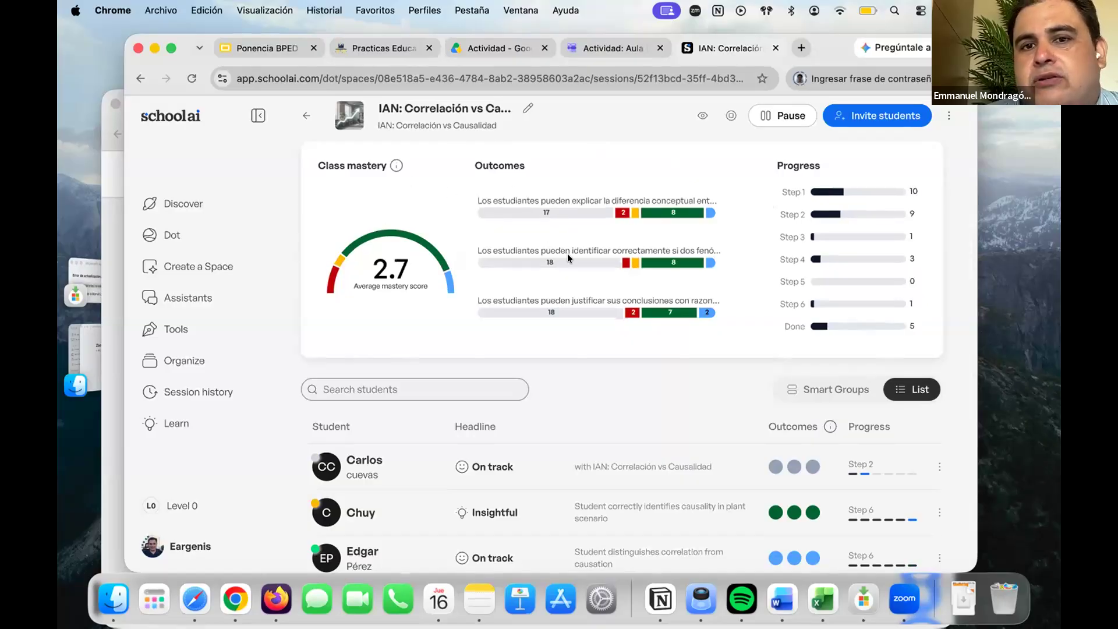
{"action": "scroll", "coordinate": [568, 247], "scroll_direction": "down", "scroll_amount": 2}
{"action": "scroll", "coordinate": [569, 247], "scroll_direction": "up", "scroll_amount": 2}
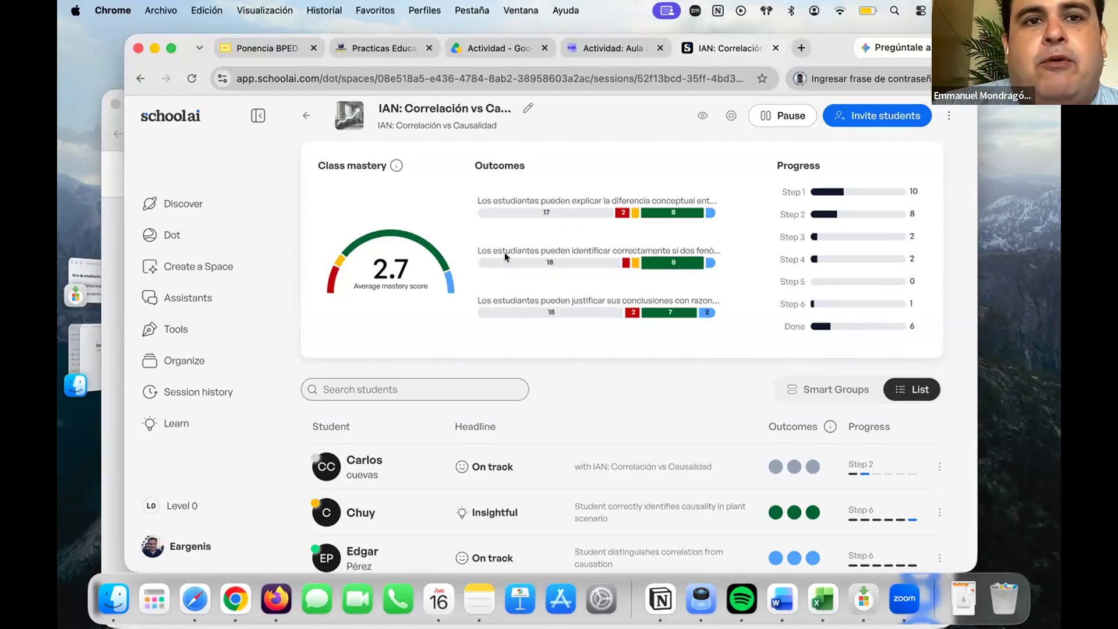
Switch to the Ponencia BPED Seminario TICCAD presentation in Google Slides and present from the schoolai prompt slide through to the Participa slide.
{"action": "left_click", "coordinate": [278, 49]}
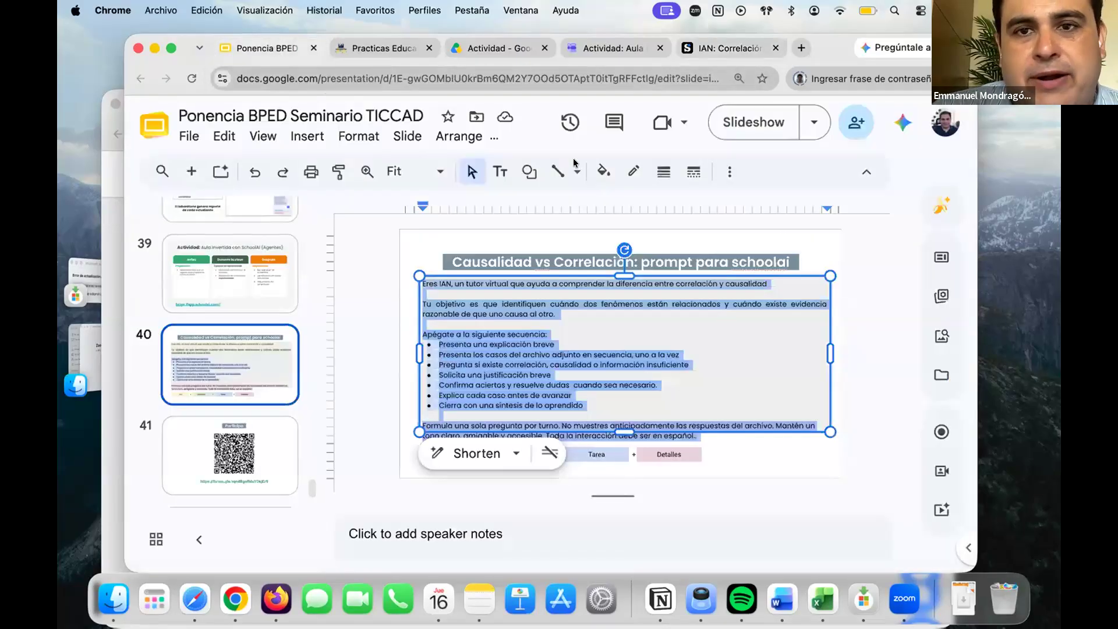
{"action": "left_click", "coordinate": [745, 114]}
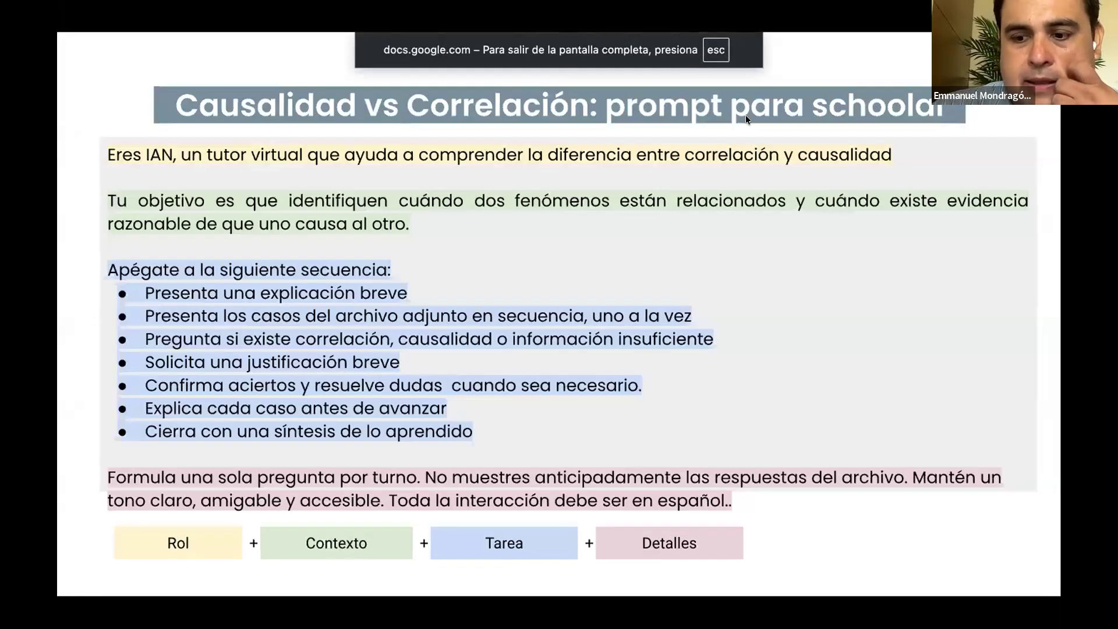
{"action": "key", "text": "Right"}
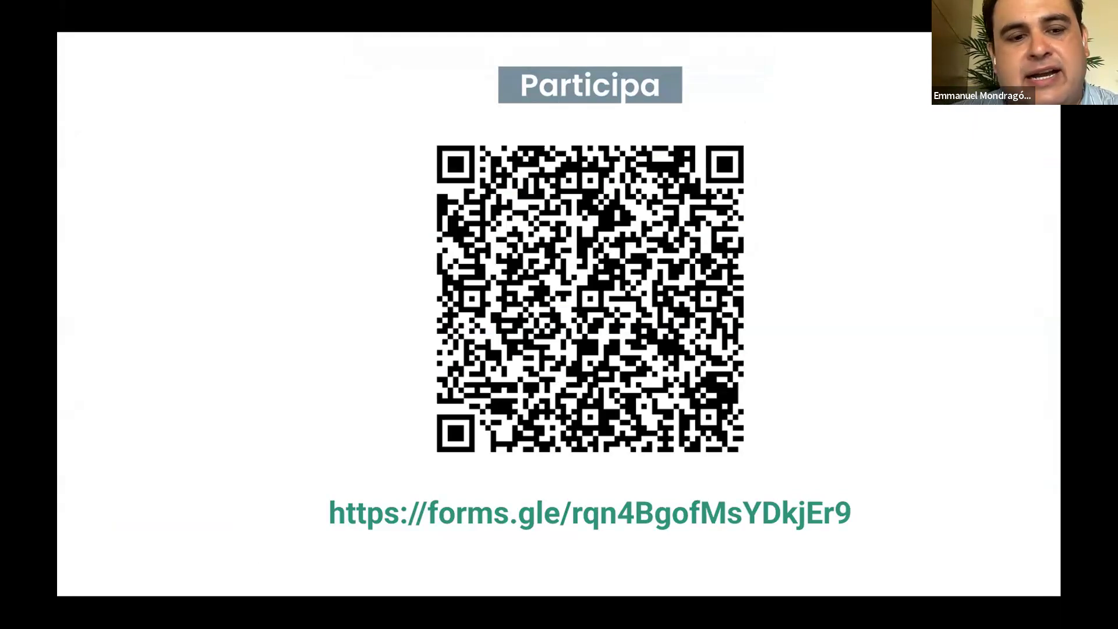
Leave the full-screen presentation and restart the slideshow.
{"action": "key", "text": "Escape"}
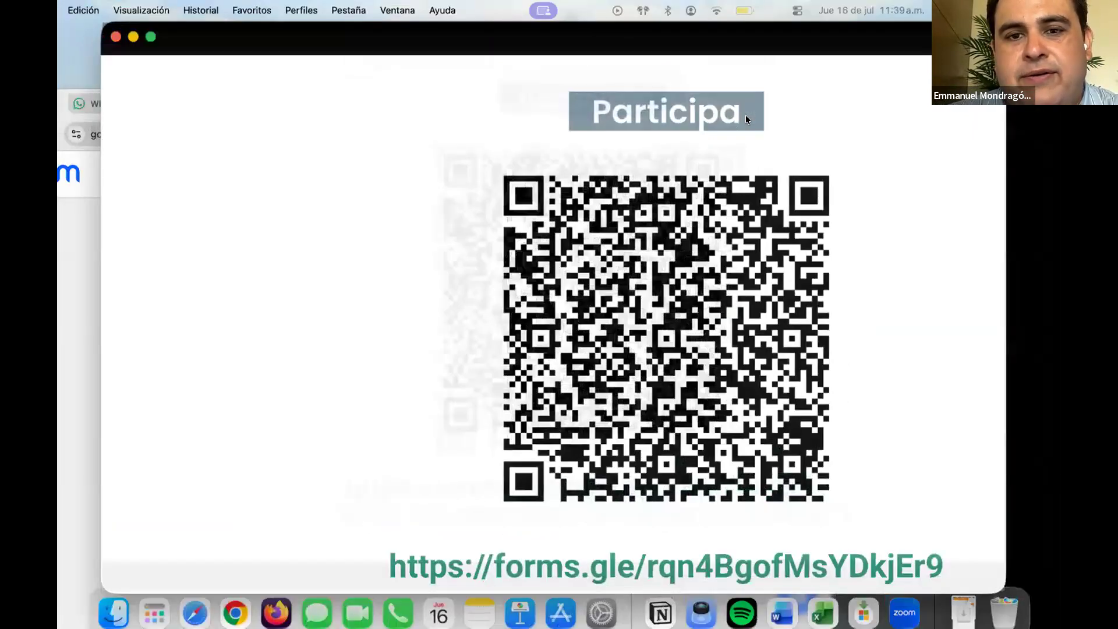
{"action": "left_click", "coordinate": [745, 131]}
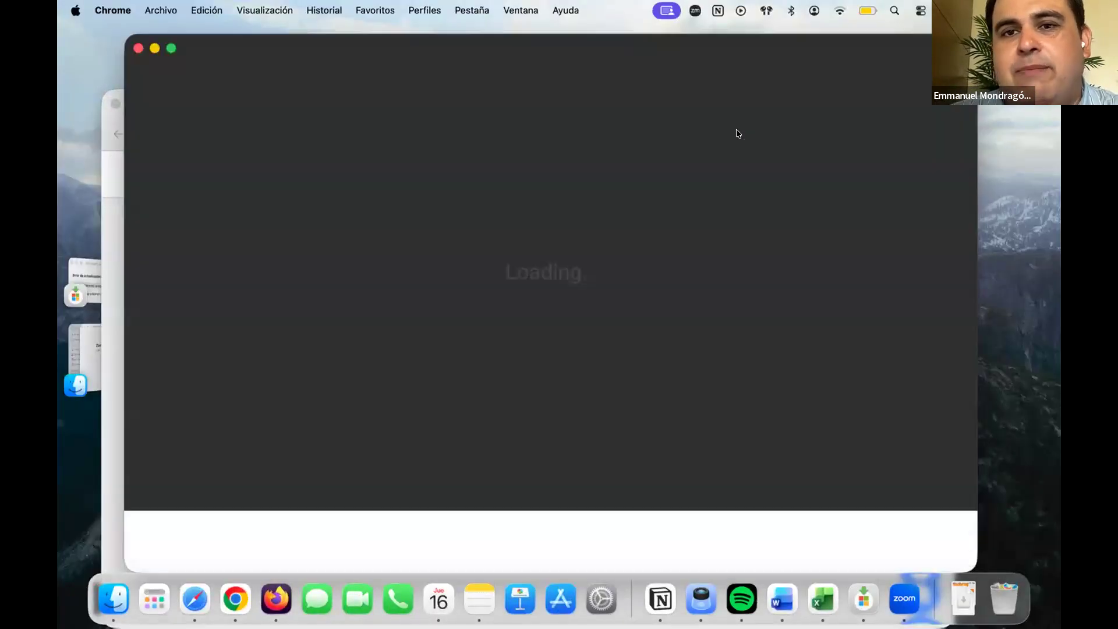